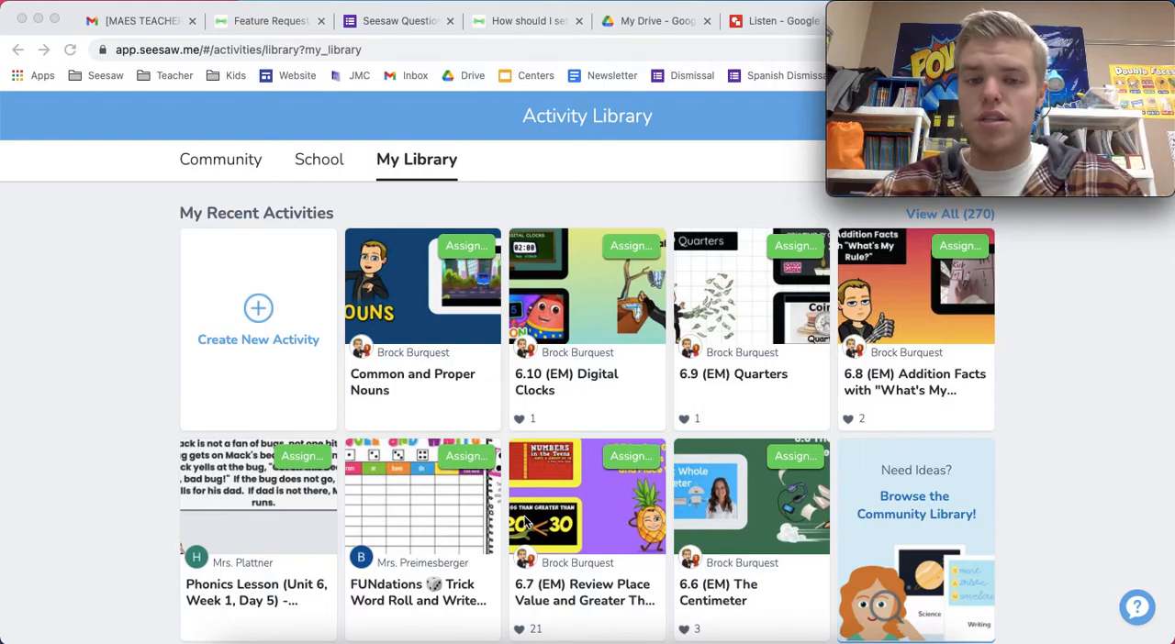
Open the 6.9 (EM) Quarters activity and preview its example and student template before returning to My Library
{"action": "left_click", "coordinate": [730, 383]}
{"action": "left_click", "coordinate": [737, 383]}
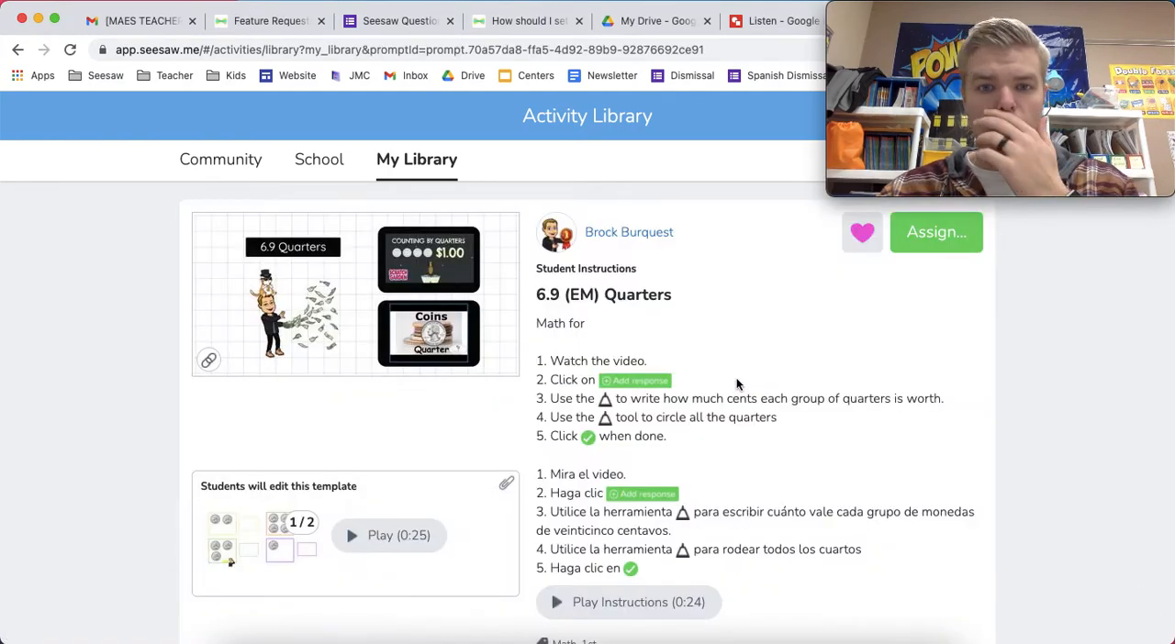
{"action": "scroll", "coordinate": [716, 416], "scroll_direction": "down", "scroll_amount": 1}
{"action": "scroll", "coordinate": [711, 411], "scroll_direction": "up", "scroll_amount": 1}
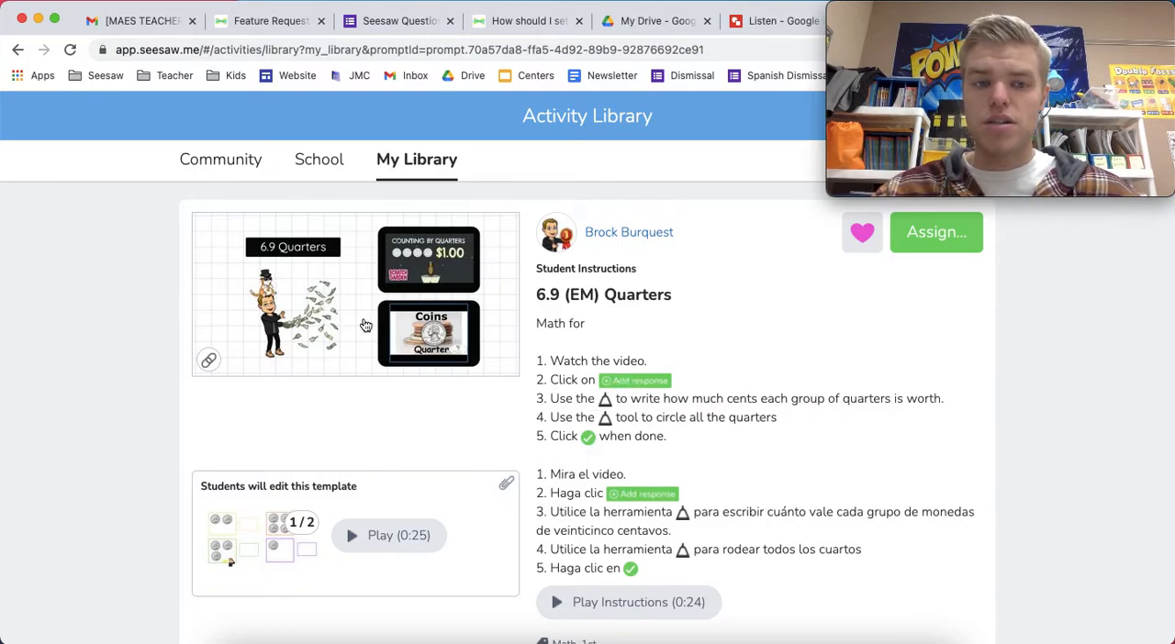
{"action": "left_click", "coordinate": [304, 310]}
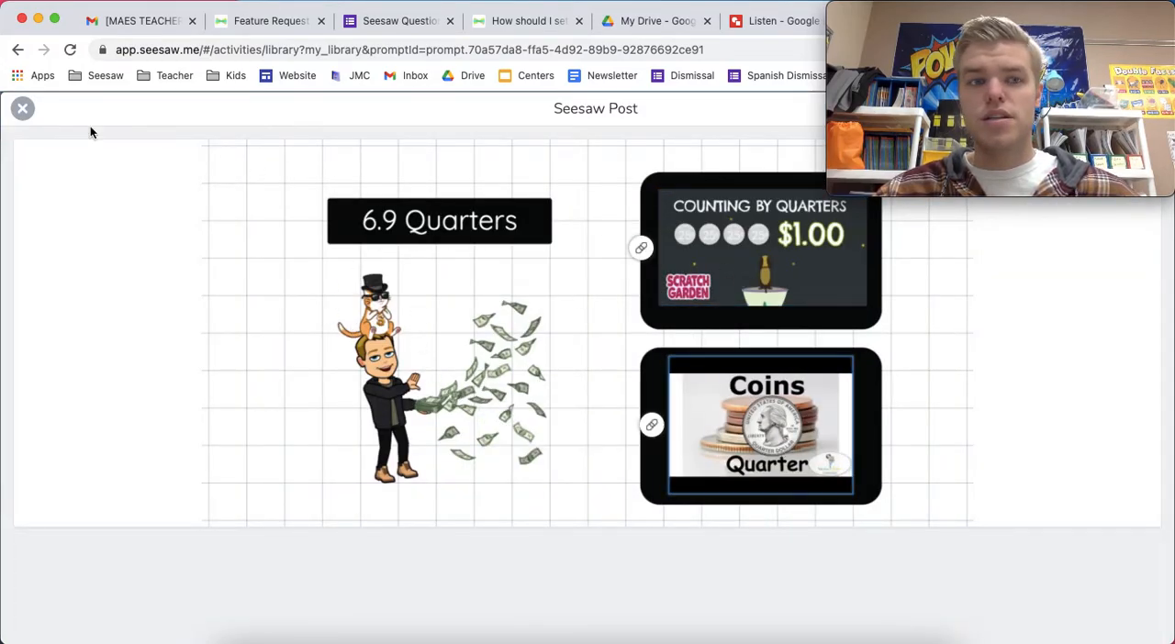
{"action": "left_click", "coordinate": [22, 109]}
{"action": "left_click", "coordinate": [243, 520]}
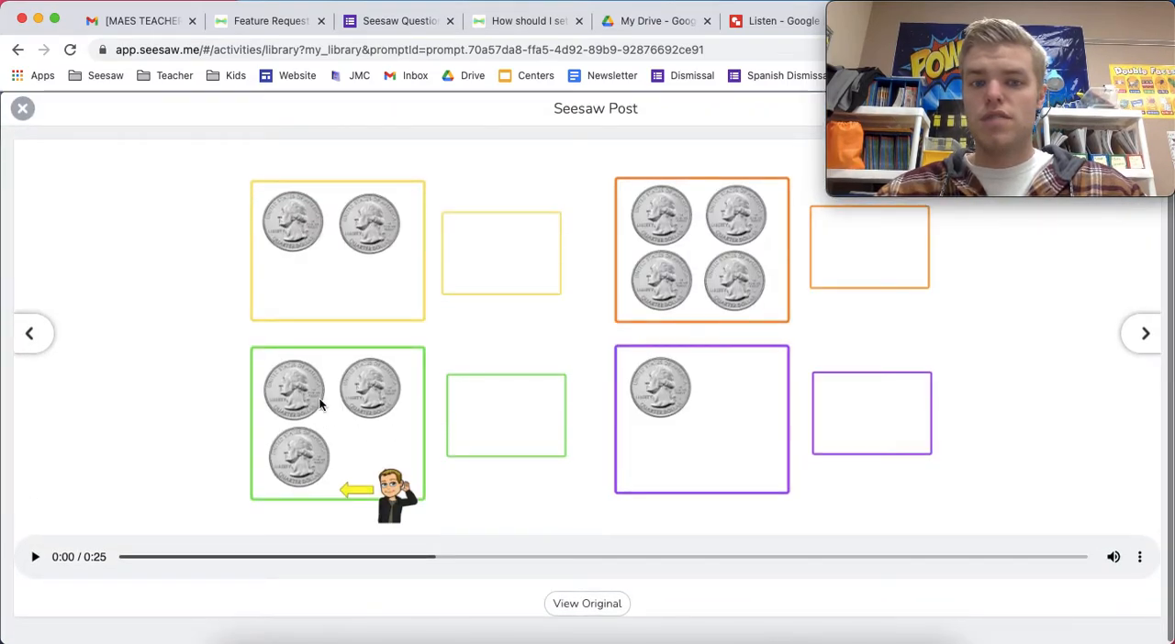
{"action": "left_click", "coordinate": [22, 108]}
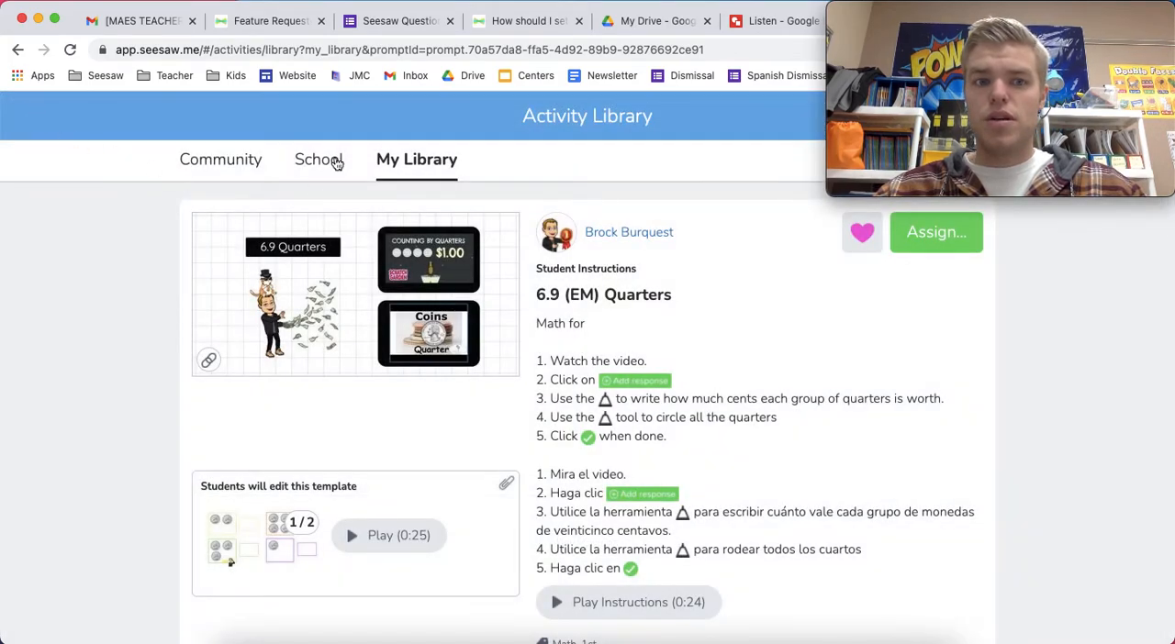
{"action": "left_click", "coordinate": [387, 162]}
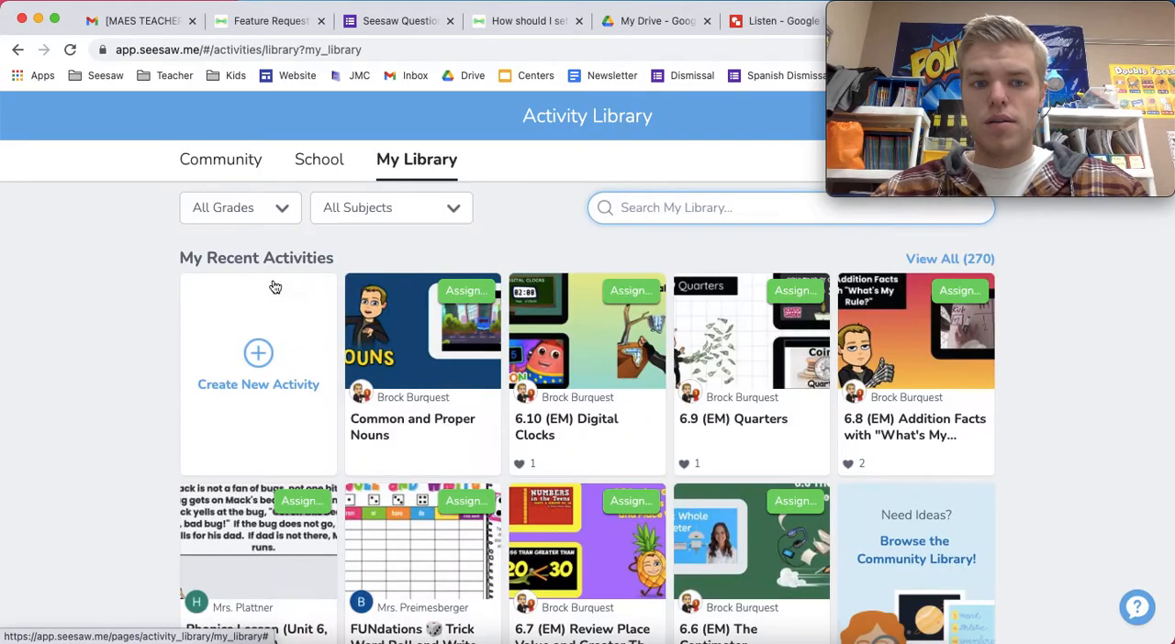
Start a new activity and look over the name, instructions and student template fields of its form
{"action": "left_click", "coordinate": [276, 287]}
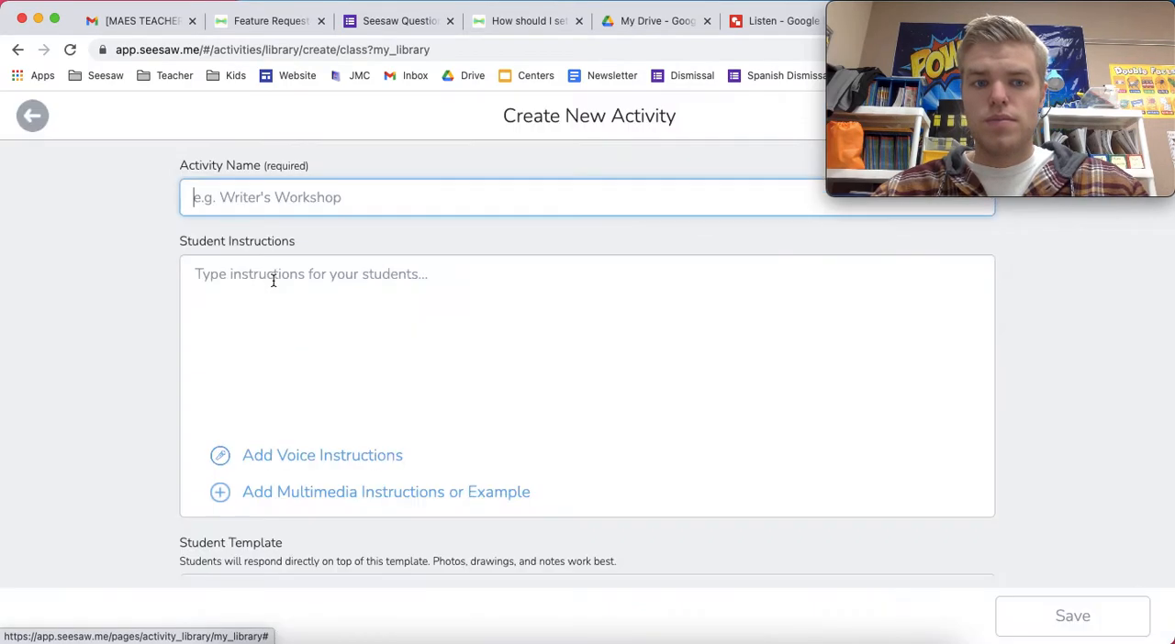
{"action": "scroll", "coordinate": [334, 345], "scroll_direction": "down", "scroll_amount": 1}
{"action": "scroll", "coordinate": [334, 343], "scroll_direction": "up", "scroll_amount": 1}
{"action": "scroll", "coordinate": [315, 309], "scroll_direction": "down", "scroll_amount": 3}
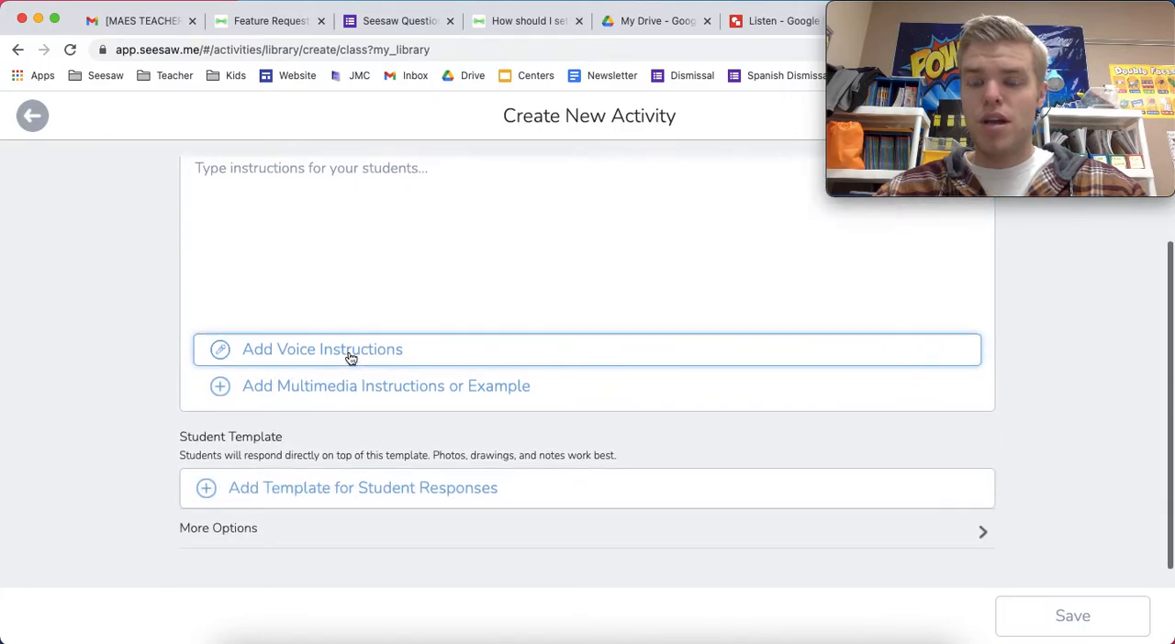
{"action": "scroll", "coordinate": [349, 352], "scroll_direction": "up", "scroll_amount": 2}
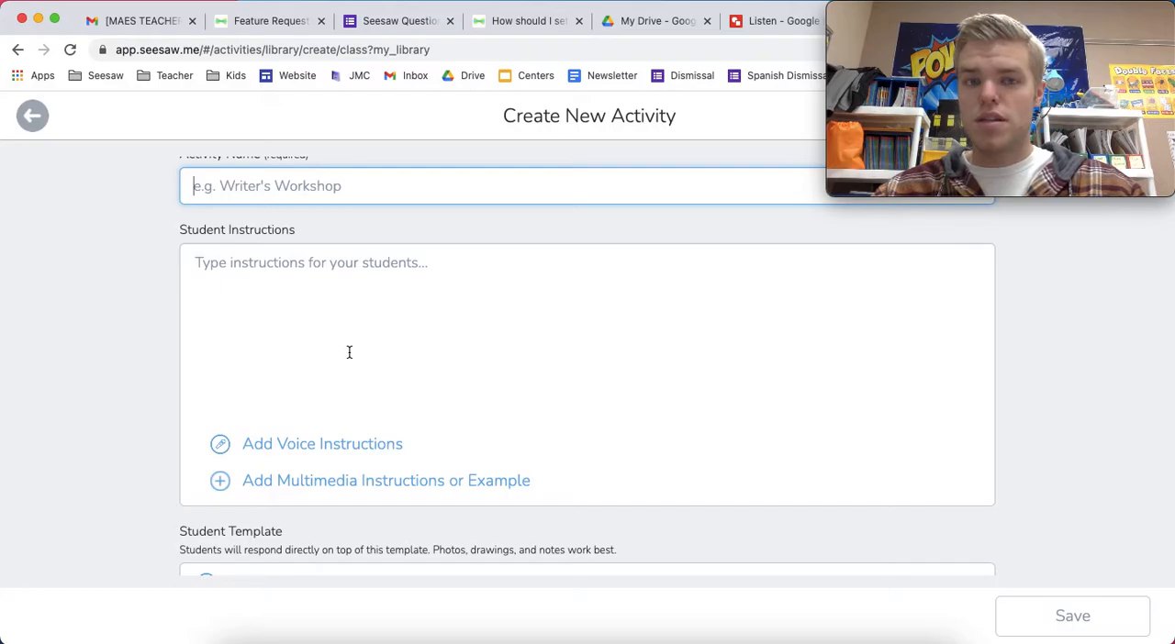
{"action": "scroll", "coordinate": [348, 352], "scroll_direction": "down", "scroll_amount": 2}
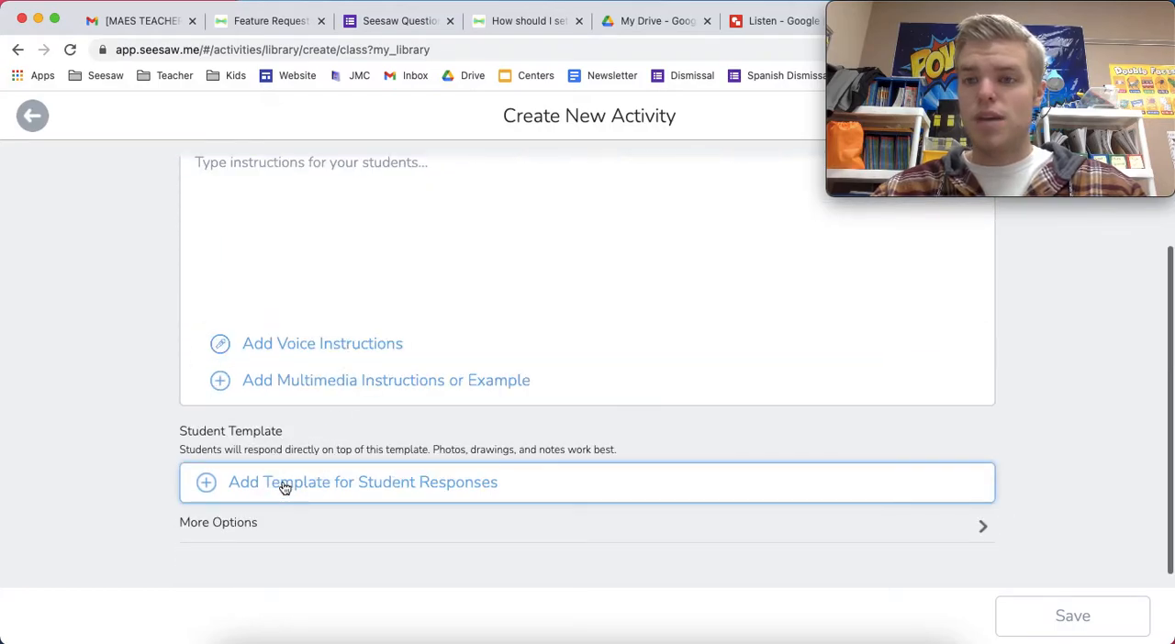
{"action": "scroll", "coordinate": [321, 386], "scroll_direction": "up", "scroll_amount": 2}
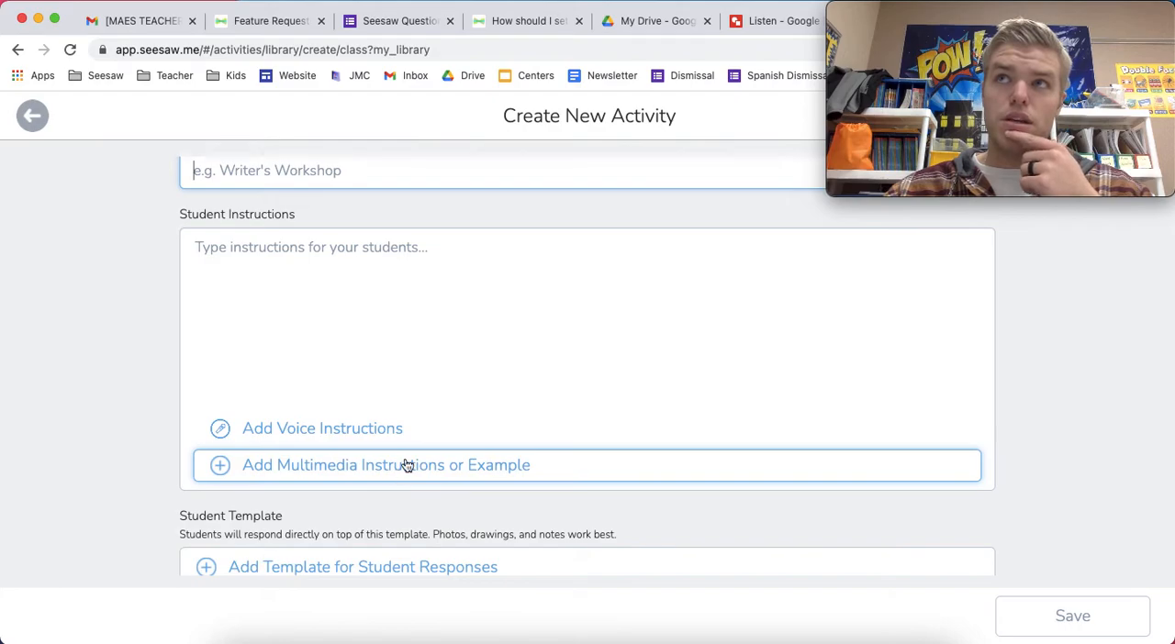
{"action": "scroll", "coordinate": [493, 477], "scroll_direction": "down", "scroll_amount": 1}
{"action": "scroll", "coordinate": [493, 477], "scroll_direction": "down", "scroll_amount": 3}
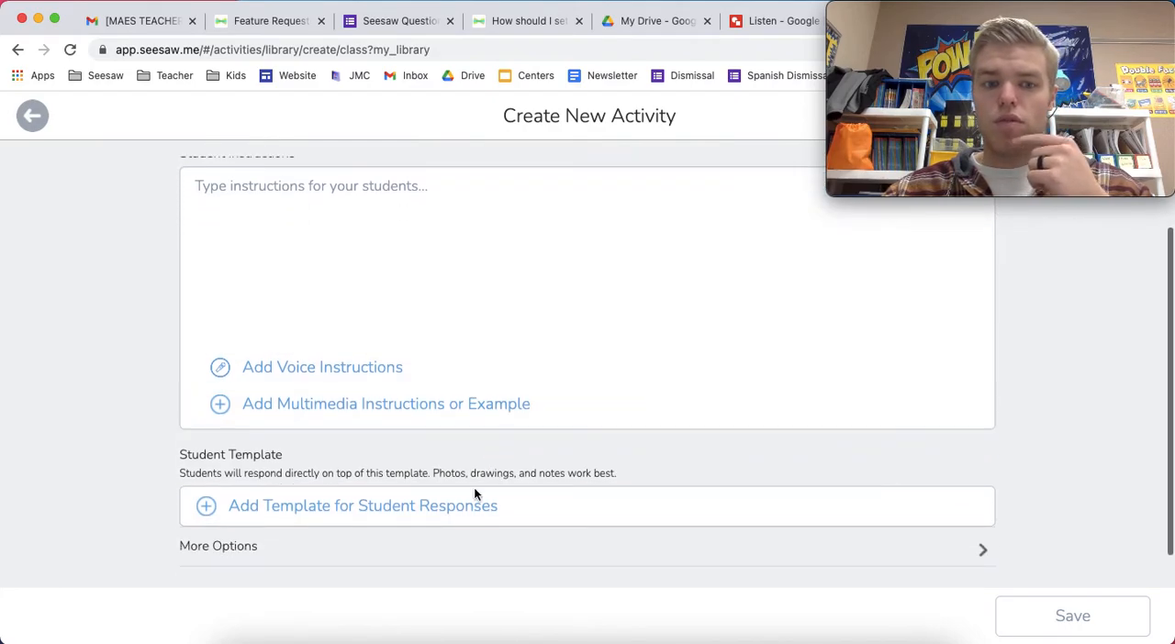
{"action": "scroll", "coordinate": [441, 510], "scroll_direction": "up", "scroll_amount": 5}
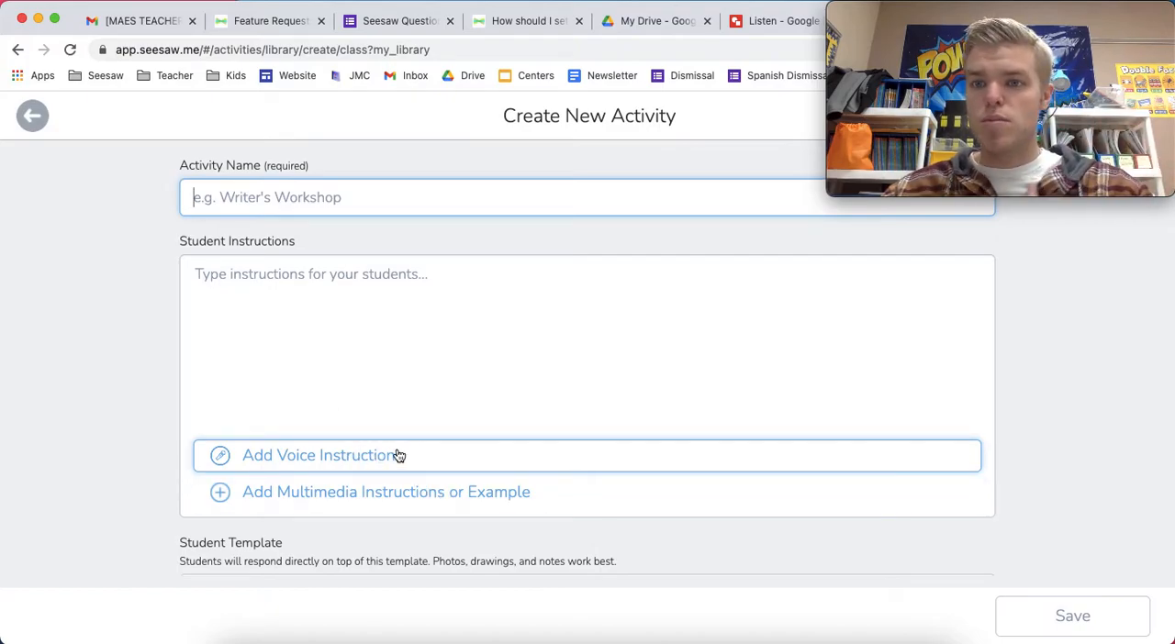
Add multimedia instructions as a drawing and set the drawing's background to bright blue
{"action": "left_click", "coordinate": [401, 491]}
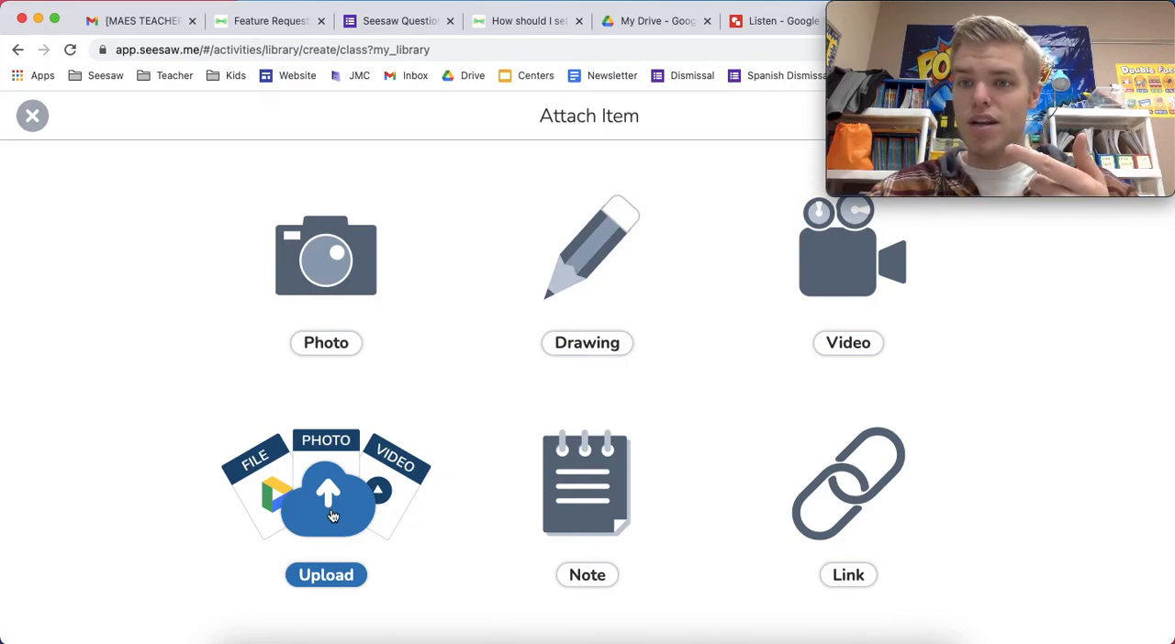
{"action": "left_click", "coordinate": [580, 264]}
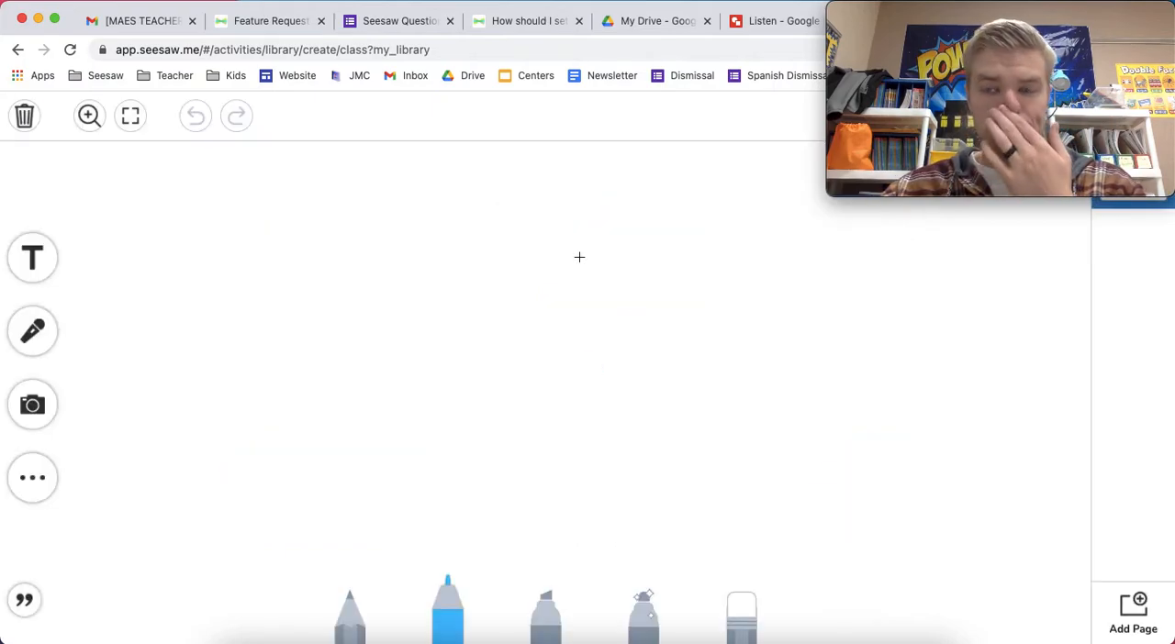
{"action": "left_click", "coordinate": [32, 478]}
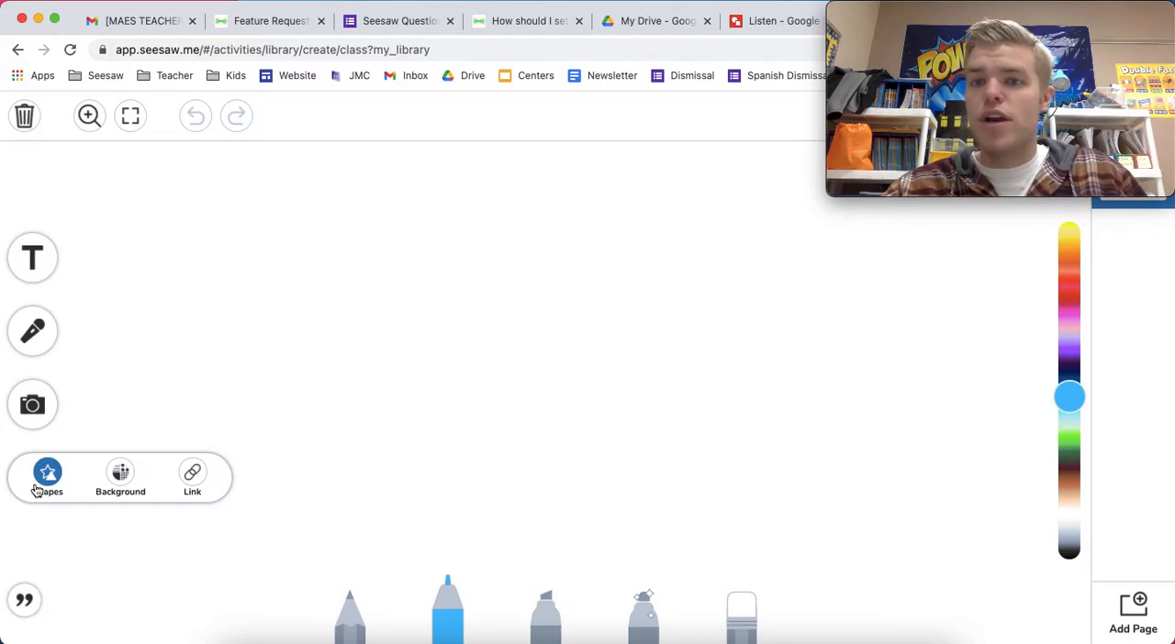
{"action": "left_click", "coordinate": [116, 481]}
{"action": "left_click", "coordinate": [307, 451]}
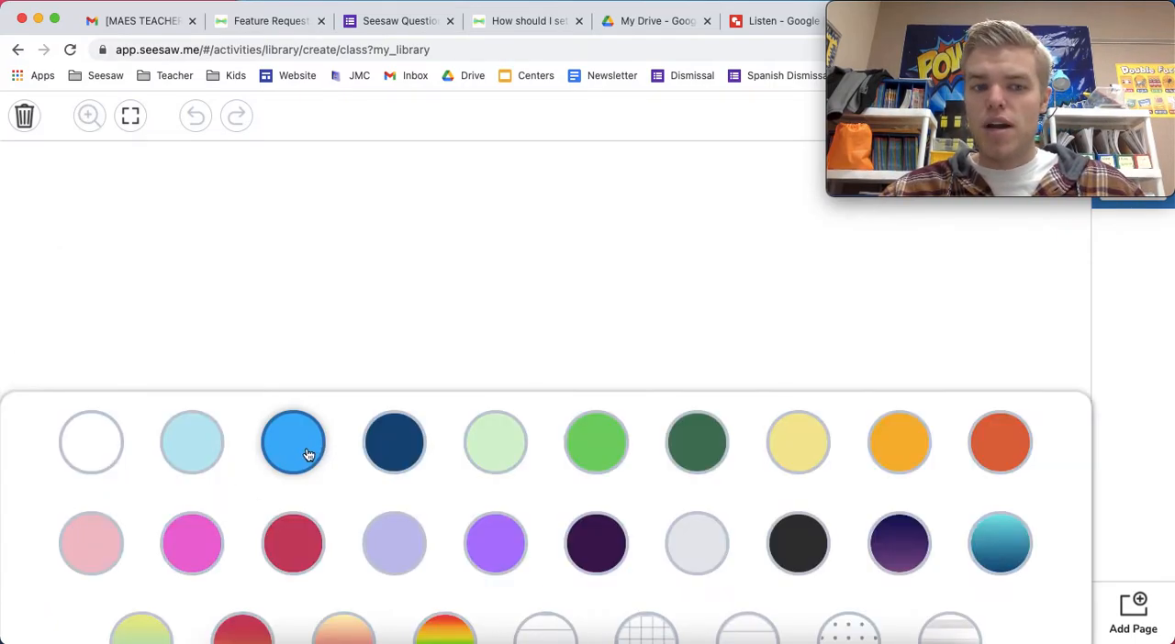
{"action": "left_click", "coordinate": [448, 295]}
Add a text box reading Lesson 1 and move it to the upper left of the page
{"action": "left_click", "coordinate": [32, 258]}
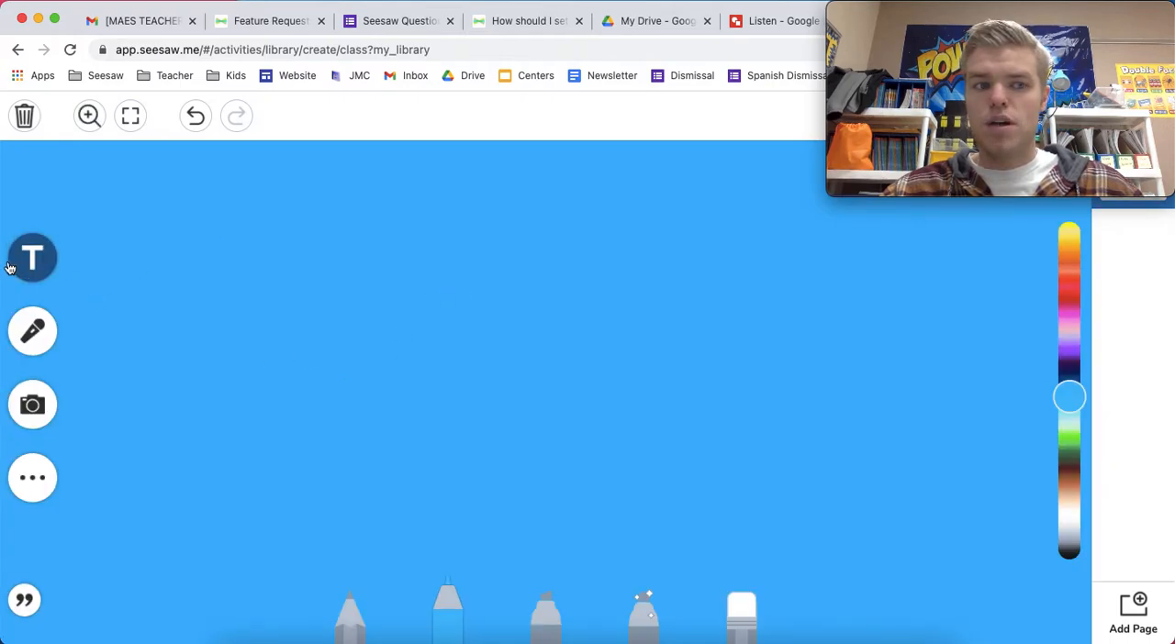
{"action": "type", "text": "Lesson 1"}
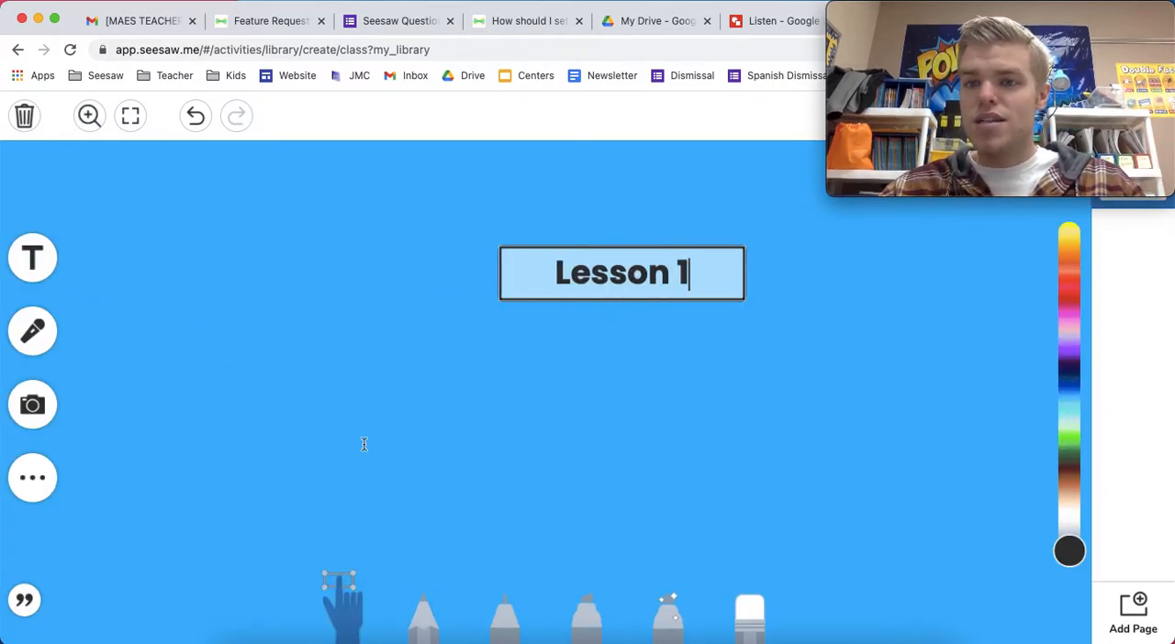
{"action": "left_click", "coordinate": [466, 469]}
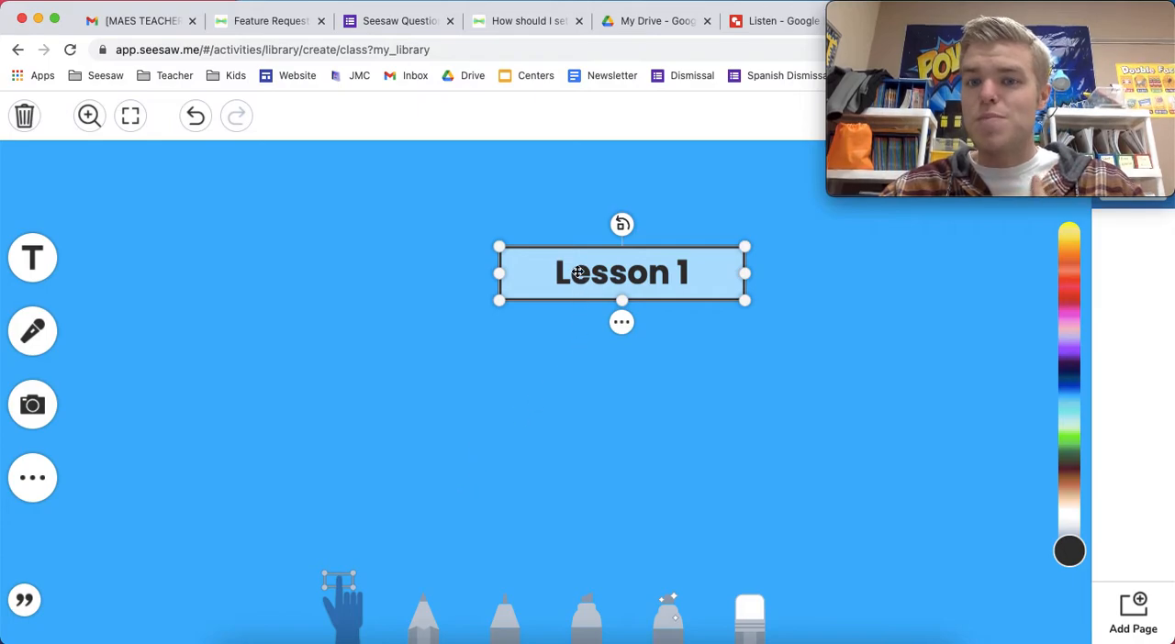
{"action": "left_click_drag", "start_coordinate": [586, 274], "coordinate": [321, 252]}
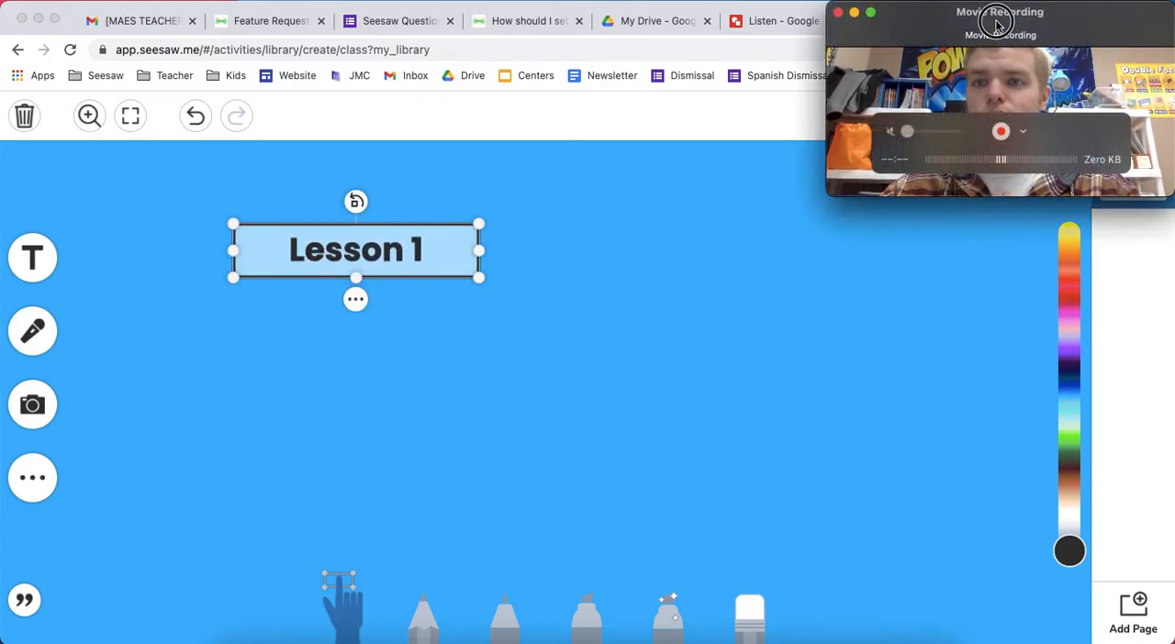
{"action": "left_click_drag", "start_coordinate": [991, 45], "coordinate": [763, 126]}
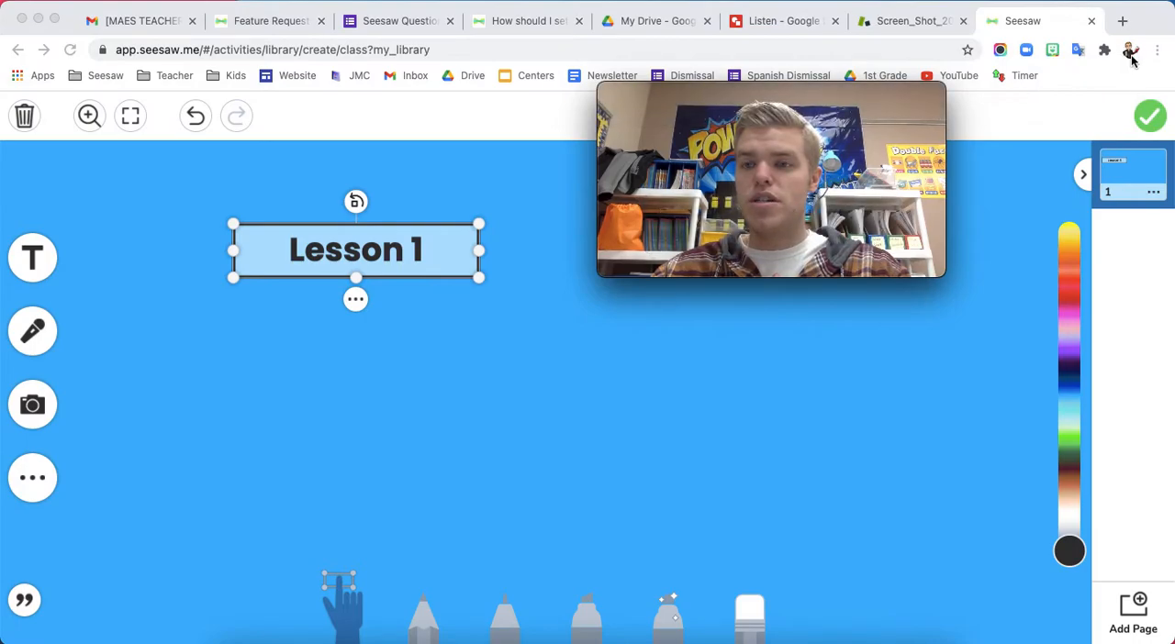
{"action": "mouse_move", "coordinate": [916, 101]}
{"action": "left_click_drag", "start_coordinate": [916, 101], "coordinate": [1134, 20]}
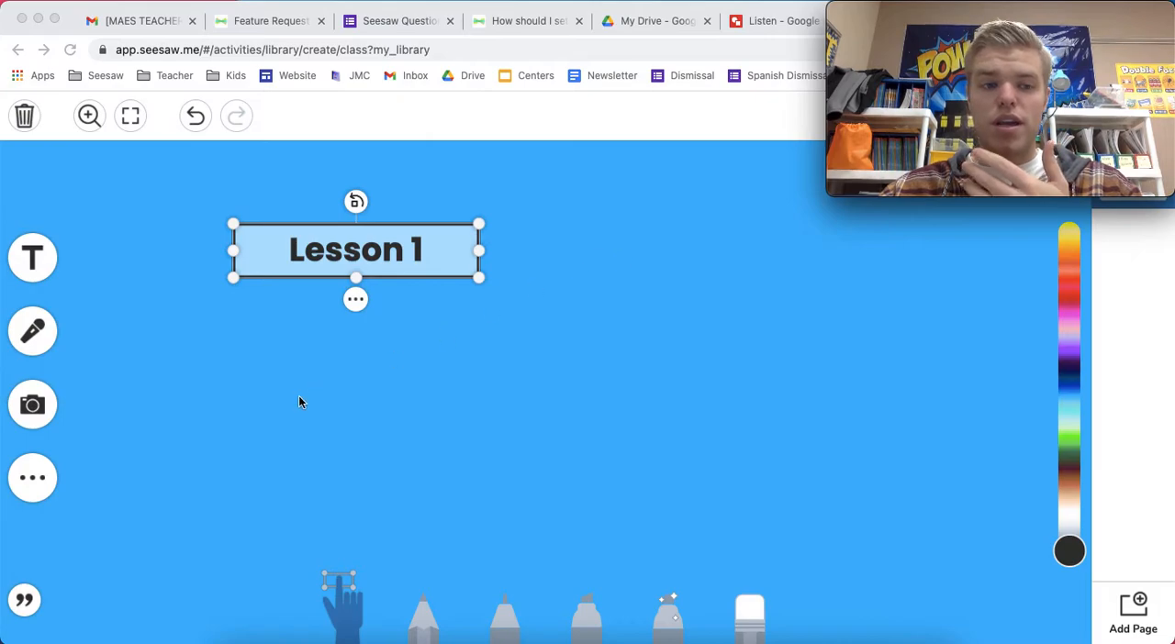
{"action": "left_click", "coordinate": [41, 485]}
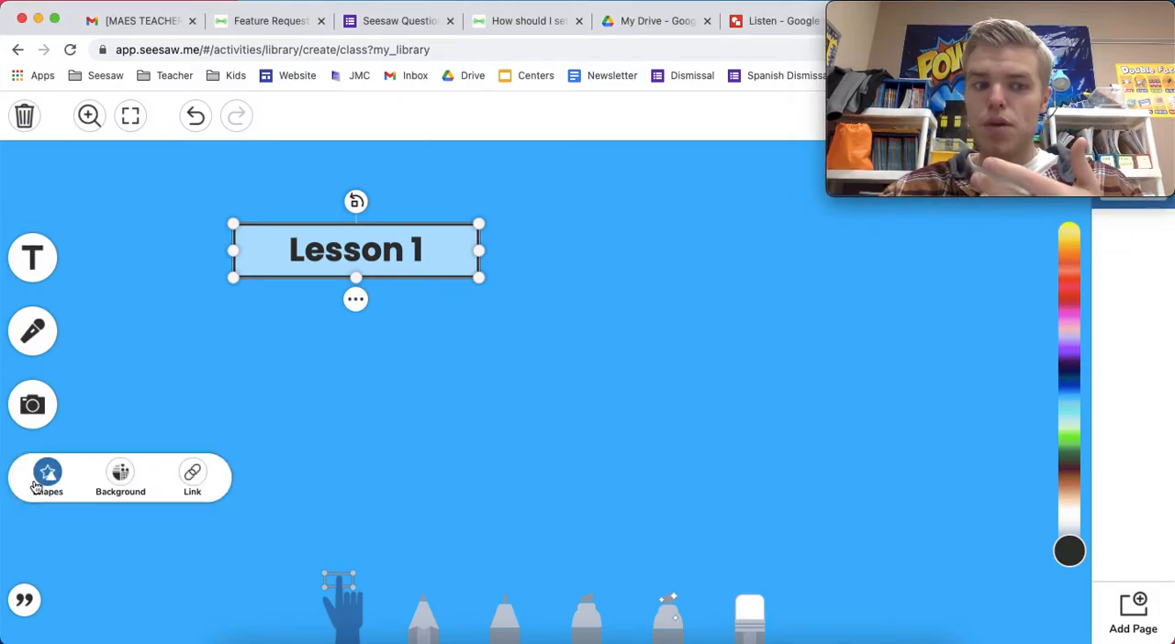
{"action": "left_click", "coordinate": [48, 483]}
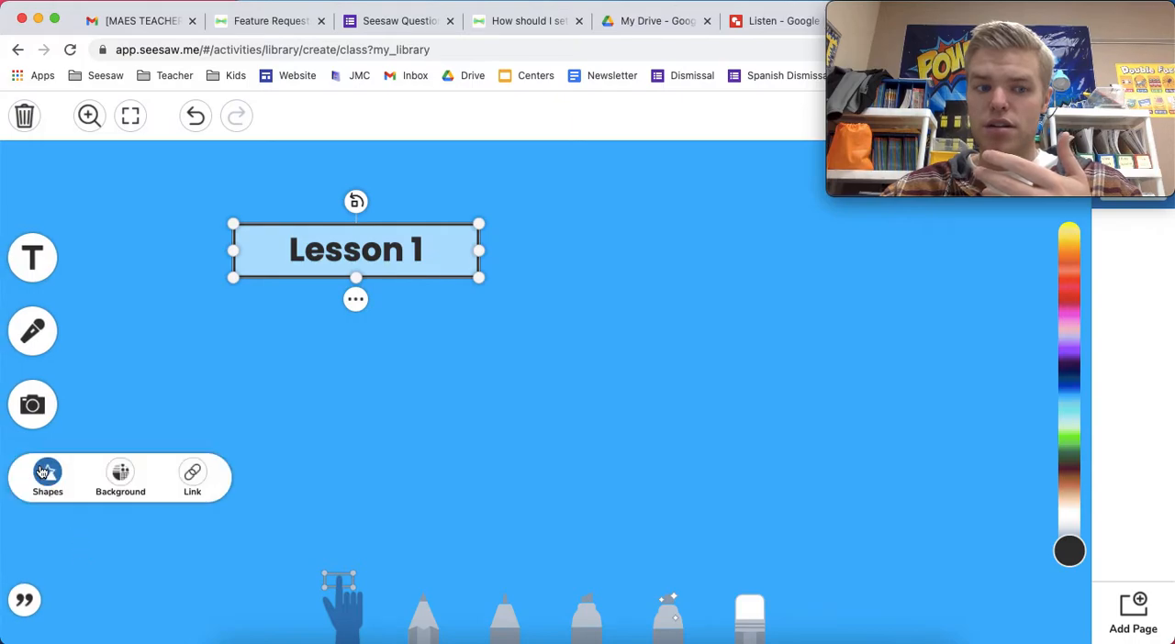
{"action": "left_click", "coordinate": [192, 475]}
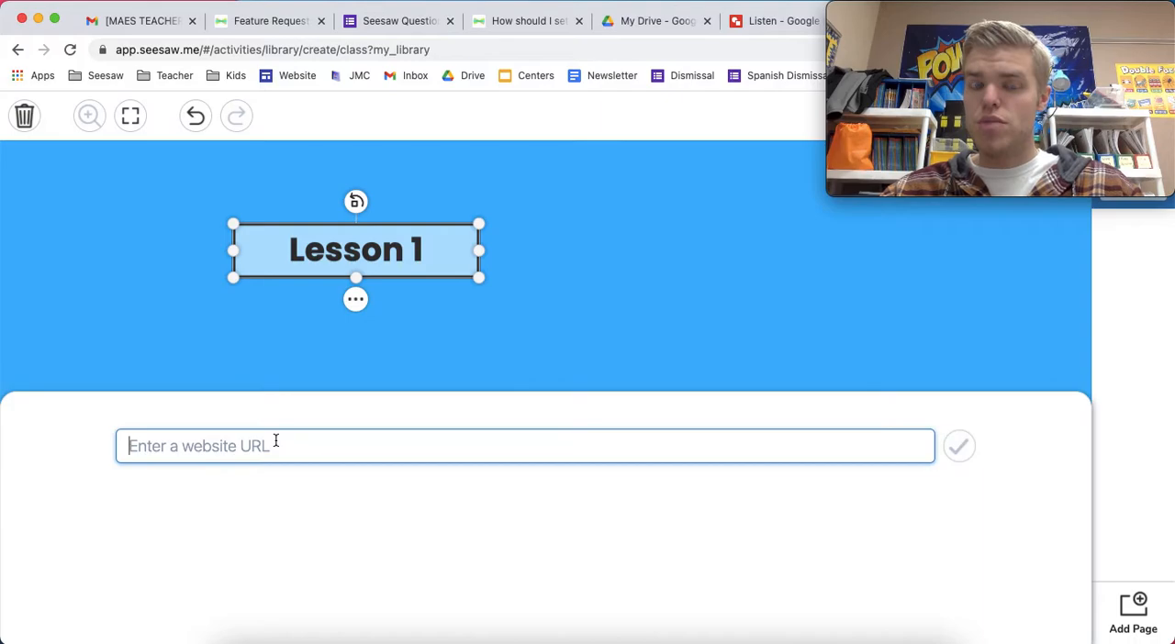
{"action": "left_click", "coordinate": [488, 352]}
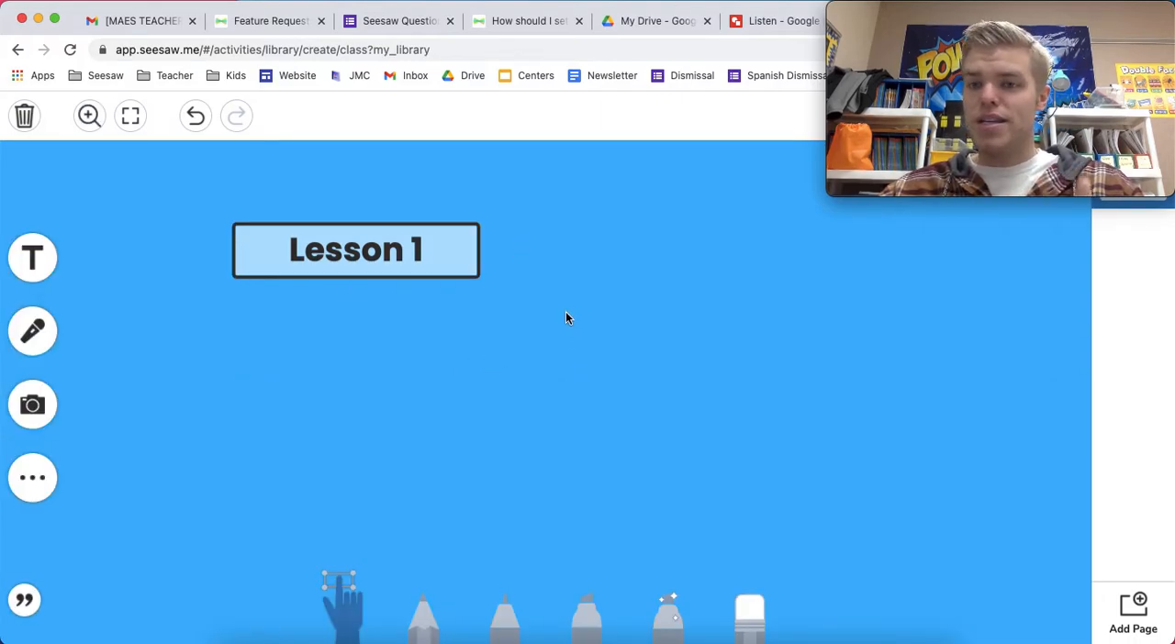
Insert an orange square shape, enlarge it and place it to the right of the Lesson 1 title
{"action": "left_click", "coordinate": [32, 478]}
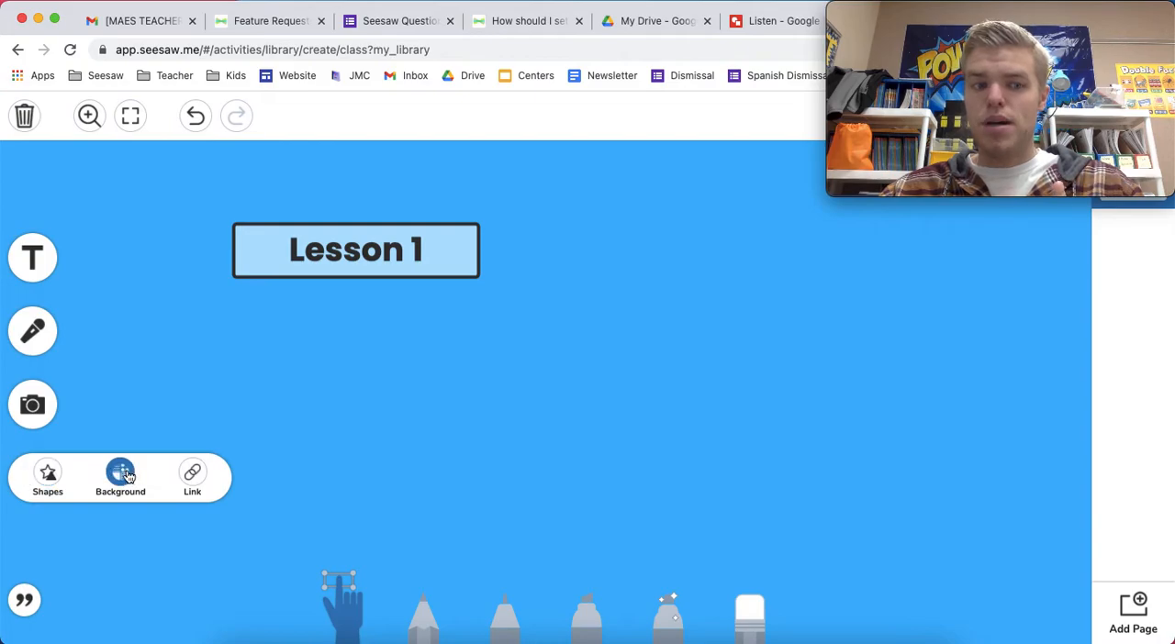
{"action": "left_click", "coordinate": [56, 474]}
{"action": "left_click", "coordinate": [495, 543]}
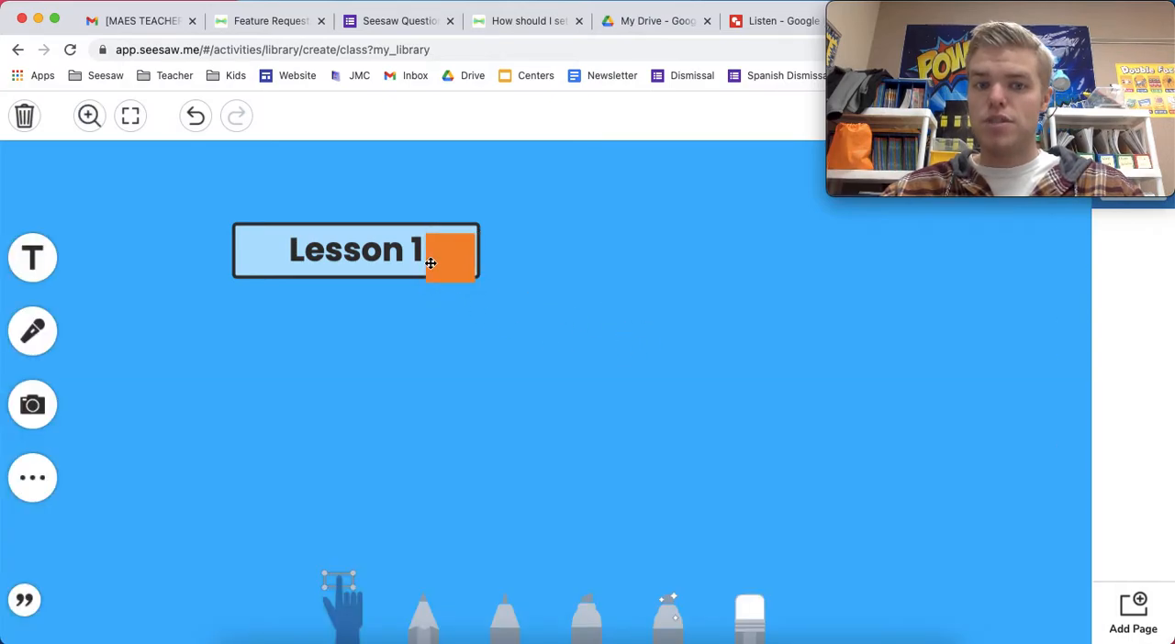
{"action": "left_click_drag", "start_coordinate": [476, 282], "coordinate": [618, 382]}
{"action": "left_click_drag", "start_coordinate": [550, 331], "coordinate": [805, 359]}
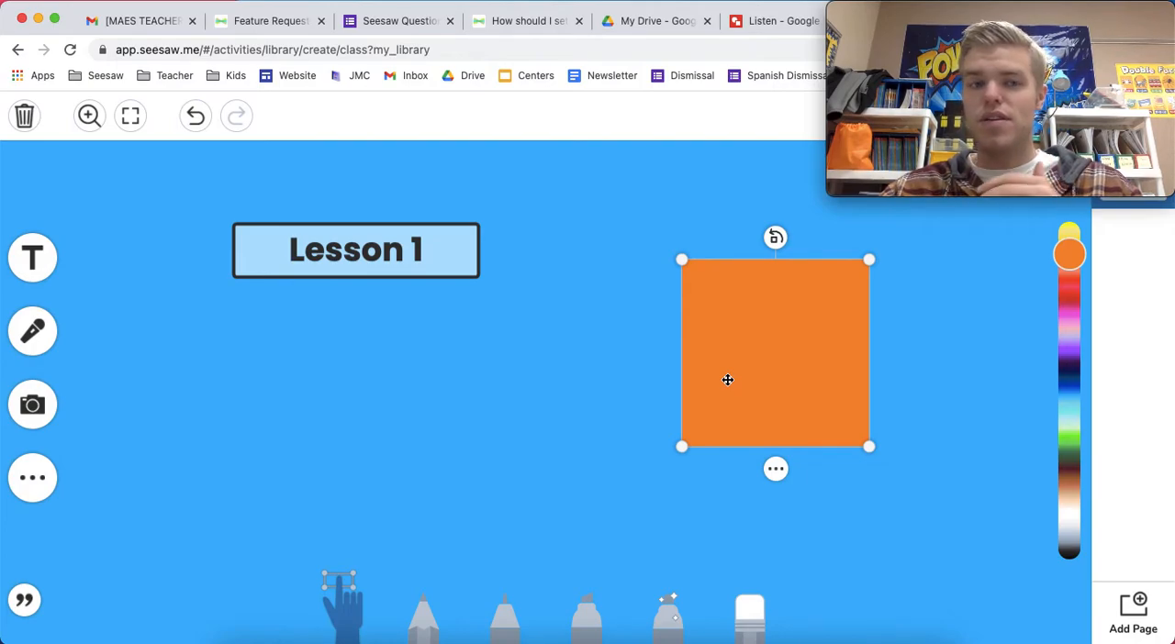
{"action": "mouse_move", "coordinate": [950, 90]}
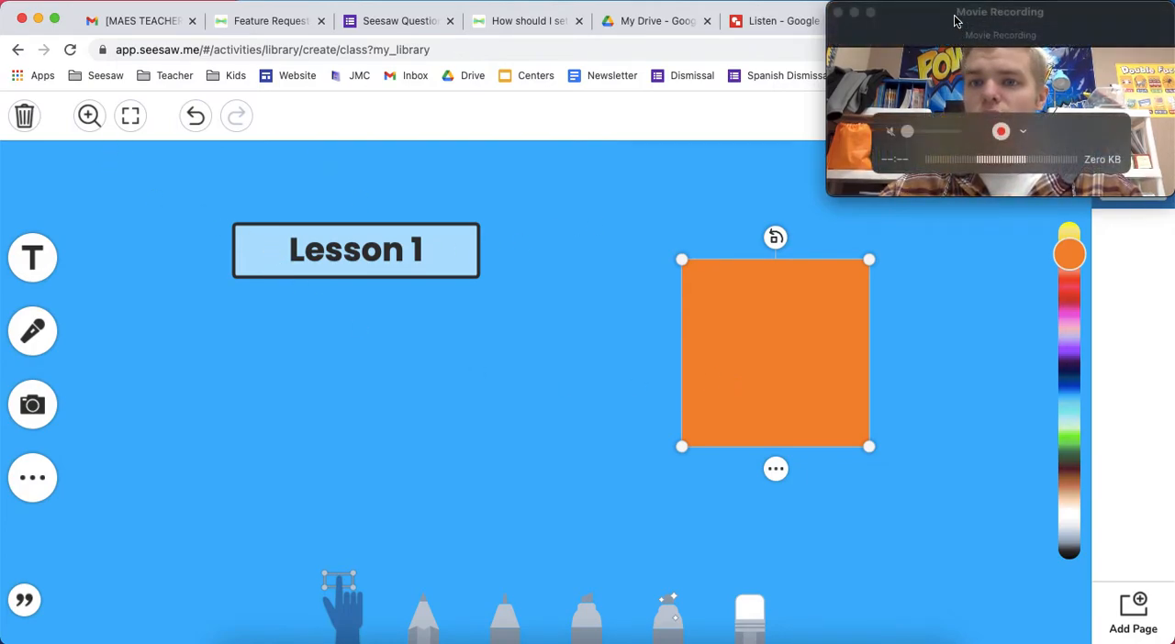
{"action": "left_click_drag", "start_coordinate": [955, 21], "coordinate": [740, 46]}
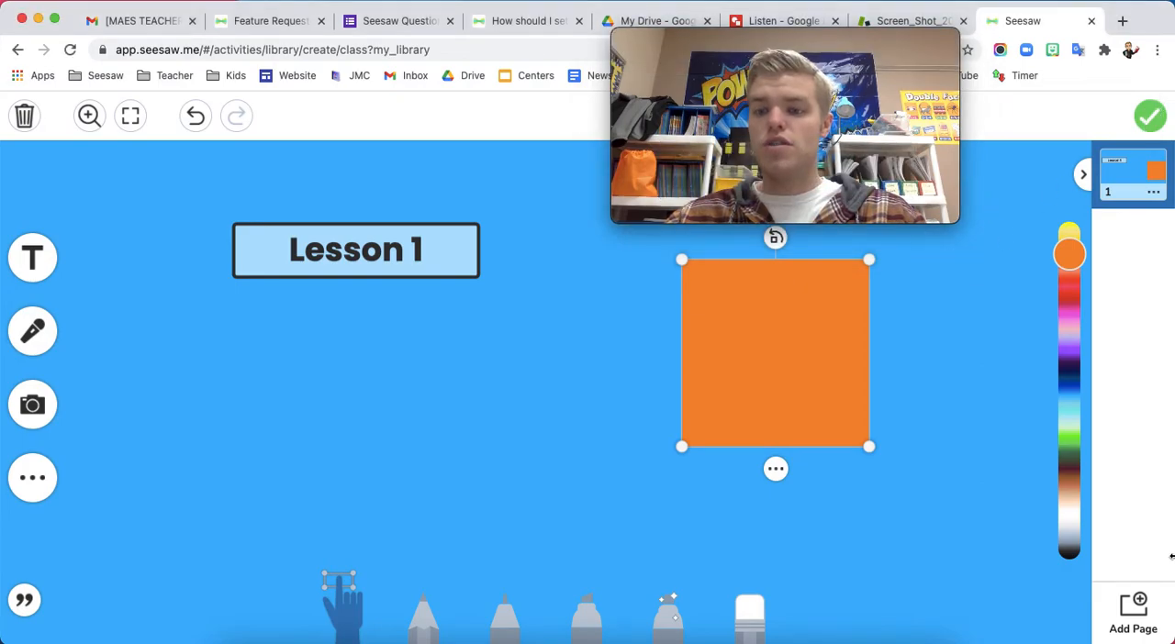
Add two blank pages to the drawing and open page 2
{"action": "left_click", "coordinate": [1144, 633]}
{"action": "left_click", "coordinate": [1144, 634]}
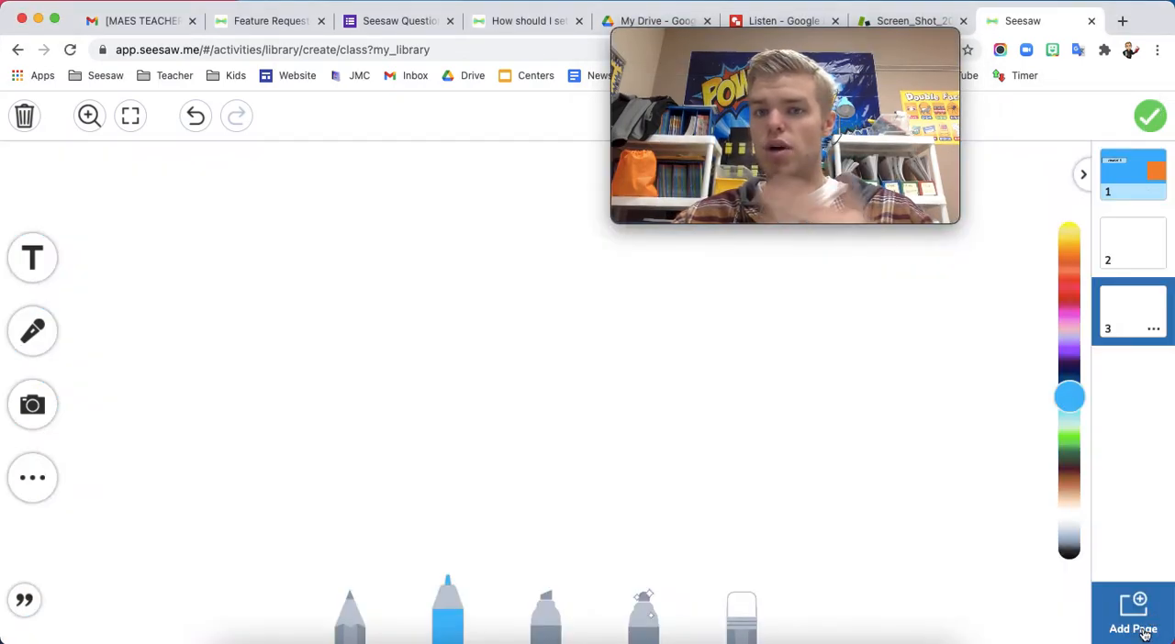
{"action": "left_click", "coordinate": [1138, 251]}
{"action": "left_click", "coordinate": [1137, 196]}
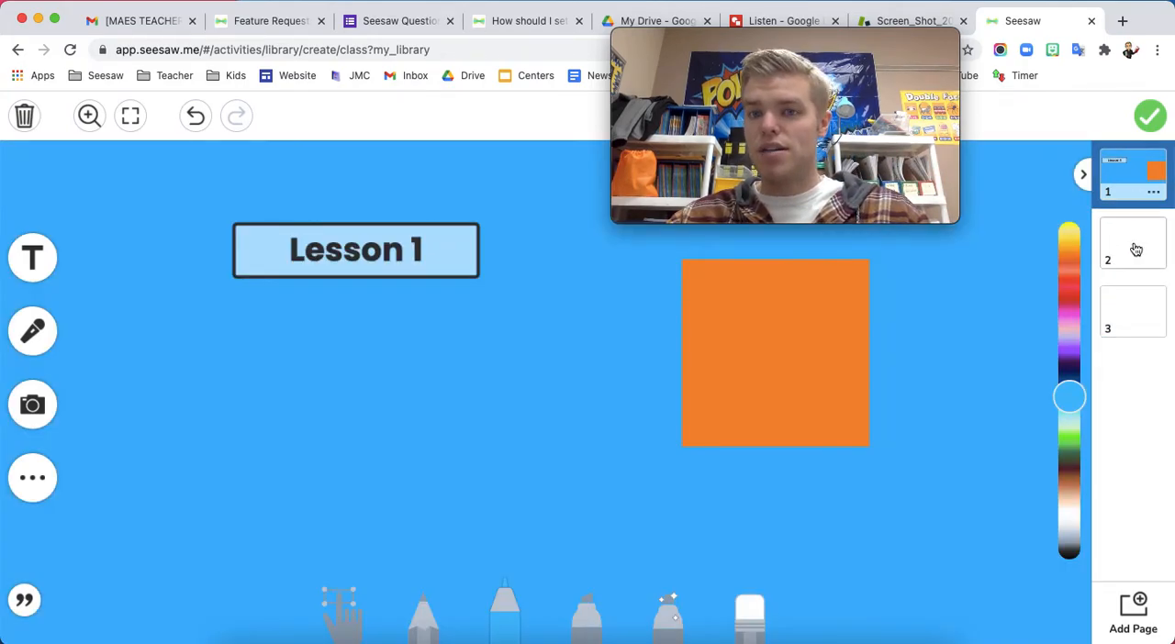
{"action": "left_click", "coordinate": [1136, 250]}
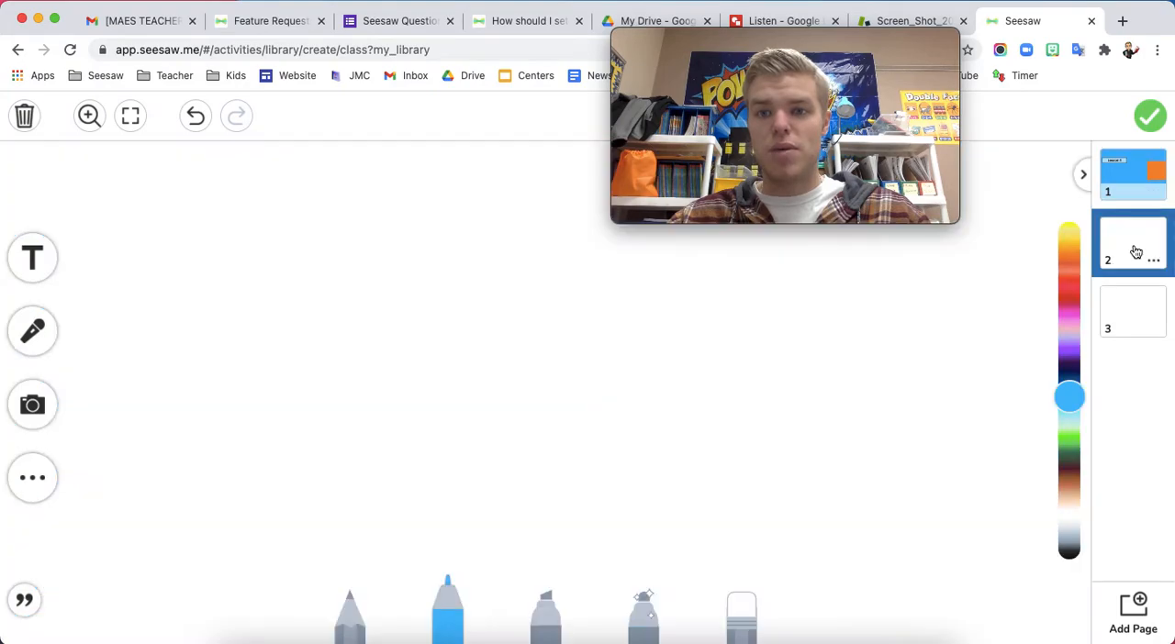
Review the three drawing pages and save the drawing as the activity's instructions
{"action": "left_click", "coordinate": [1132, 317]}
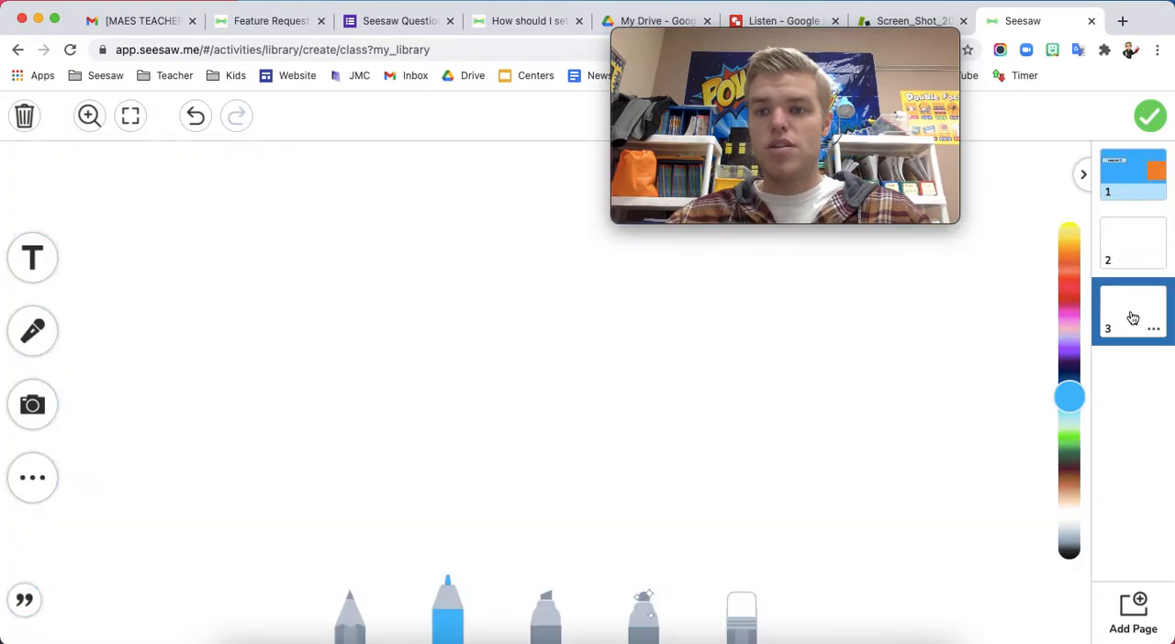
{"action": "left_click", "coordinate": [1140, 262]}
{"action": "left_click", "coordinate": [1129, 179]}
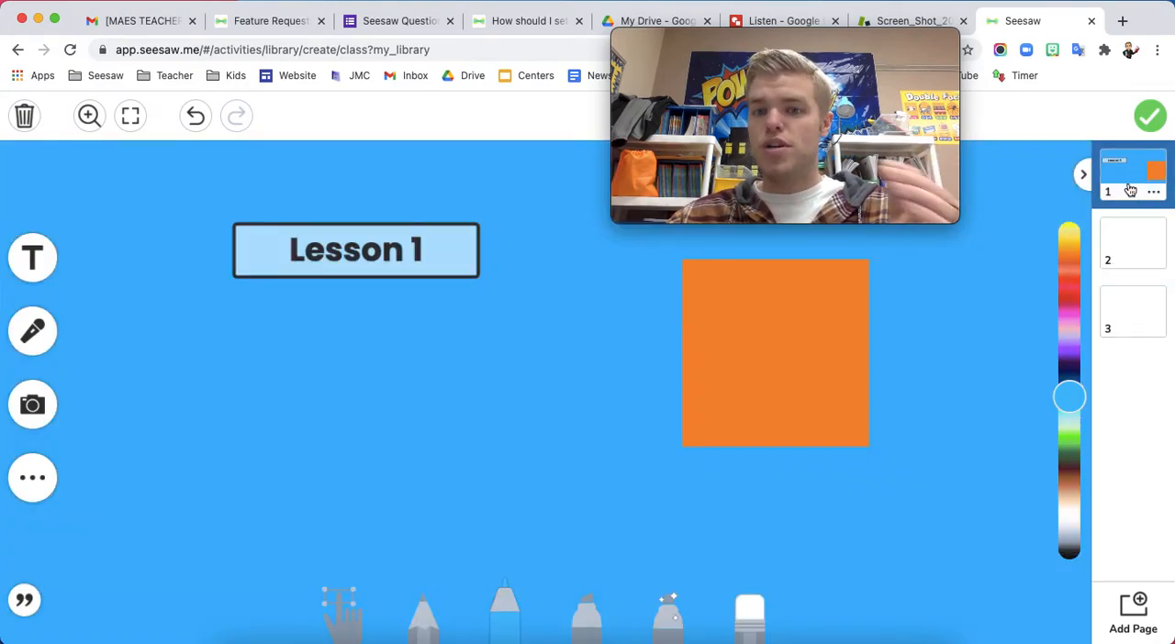
{"action": "left_click", "coordinate": [1138, 249]}
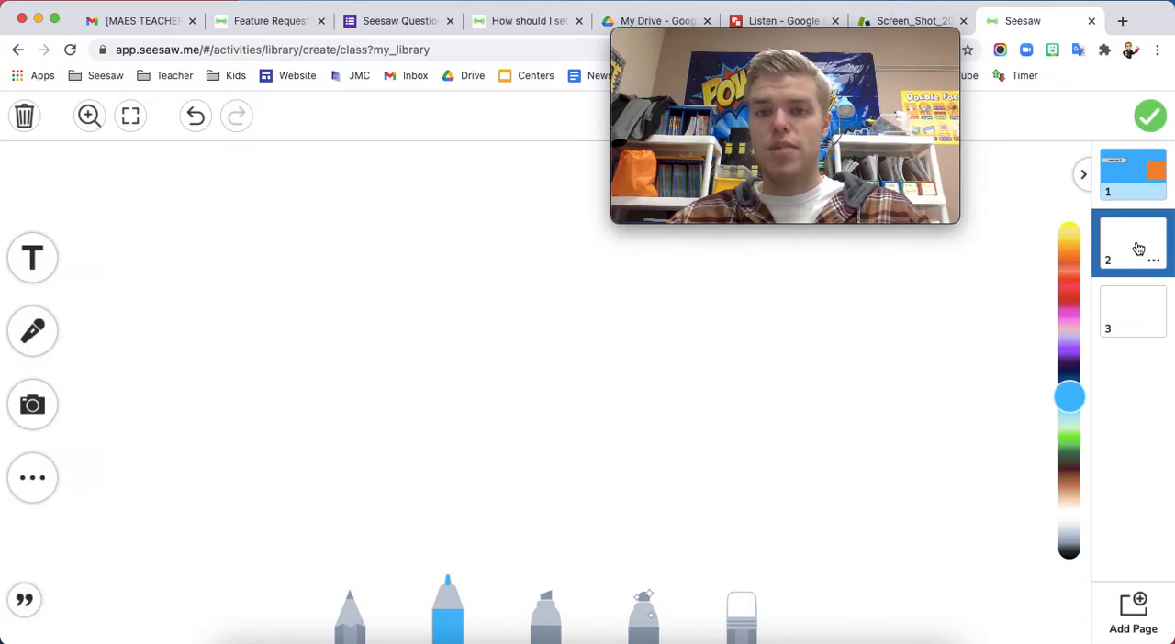
{"action": "left_click", "coordinate": [1149, 114]}
{"action": "left_click_drag", "start_coordinate": [813, 44], "coordinate": [1027, 12]}
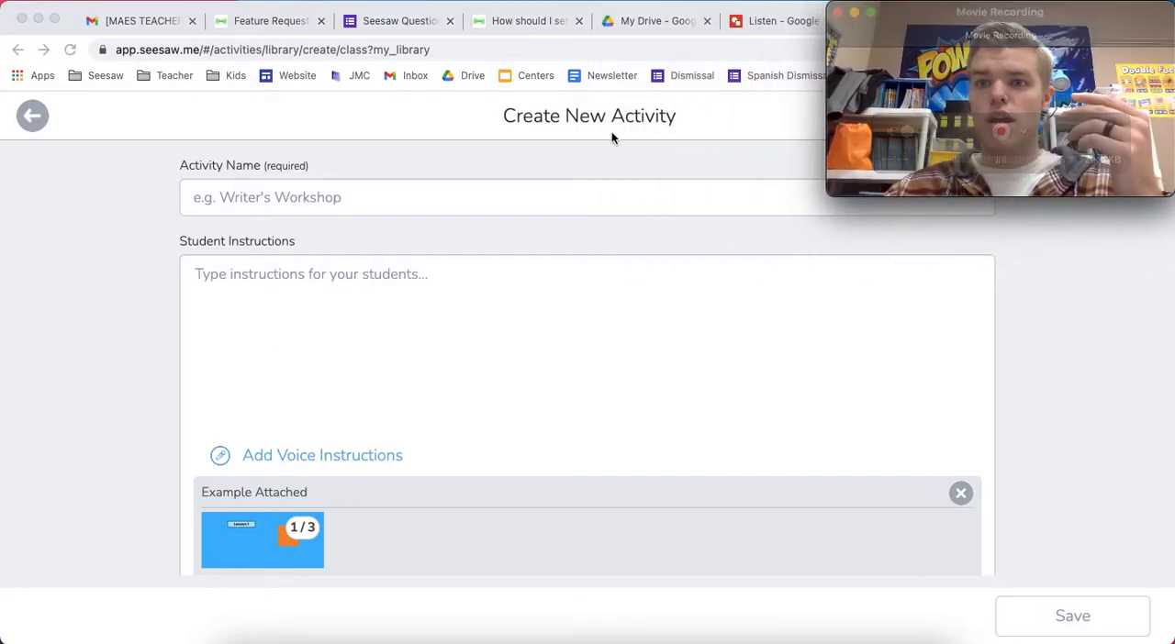
Add a template for student responses as a new drawing
{"action": "scroll", "coordinate": [473, 353], "scroll_direction": "down", "scroll_amount": 5}
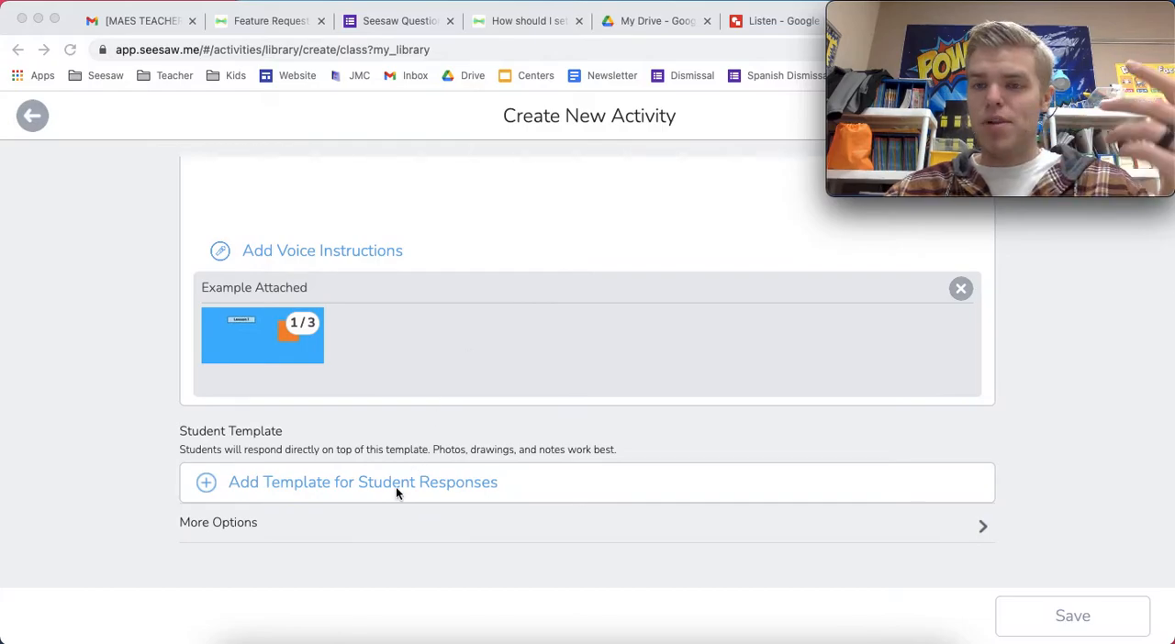
{"action": "left_click", "coordinate": [395, 487]}
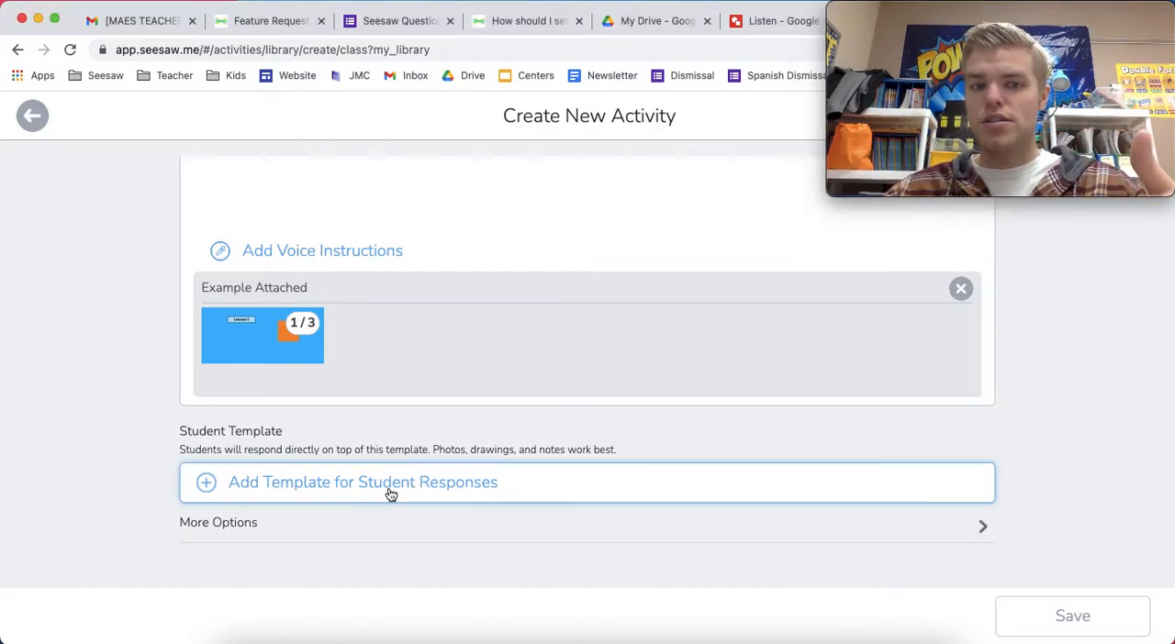
{"action": "left_click", "coordinate": [389, 493]}
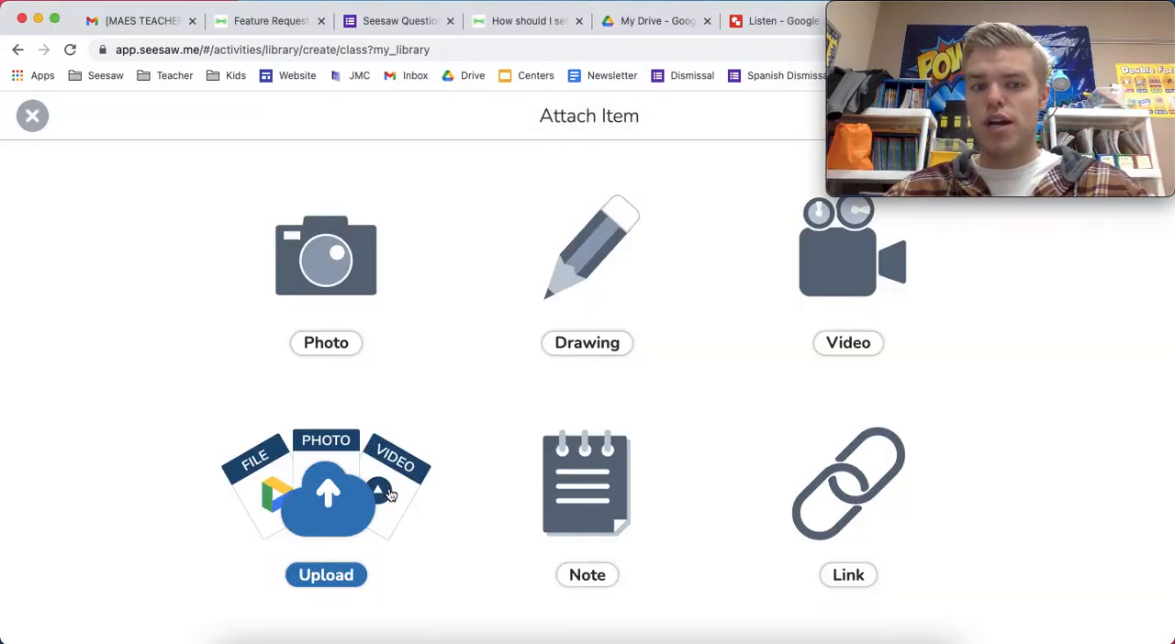
{"action": "left_click", "coordinate": [580, 282]}
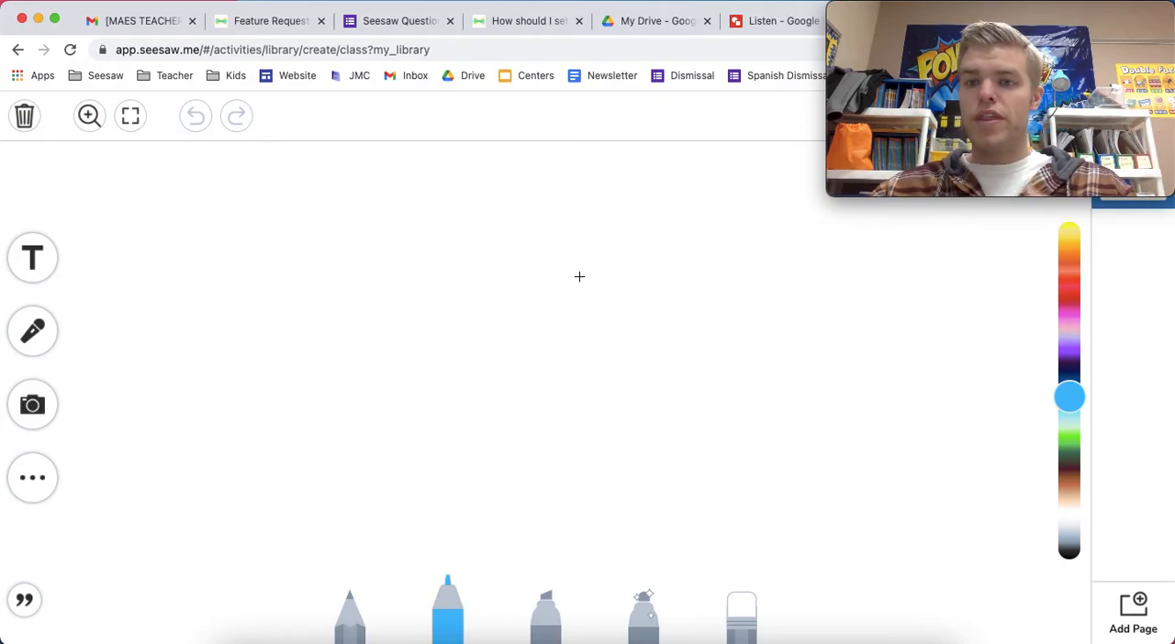
{"action": "left_click", "coordinate": [41, 478]}
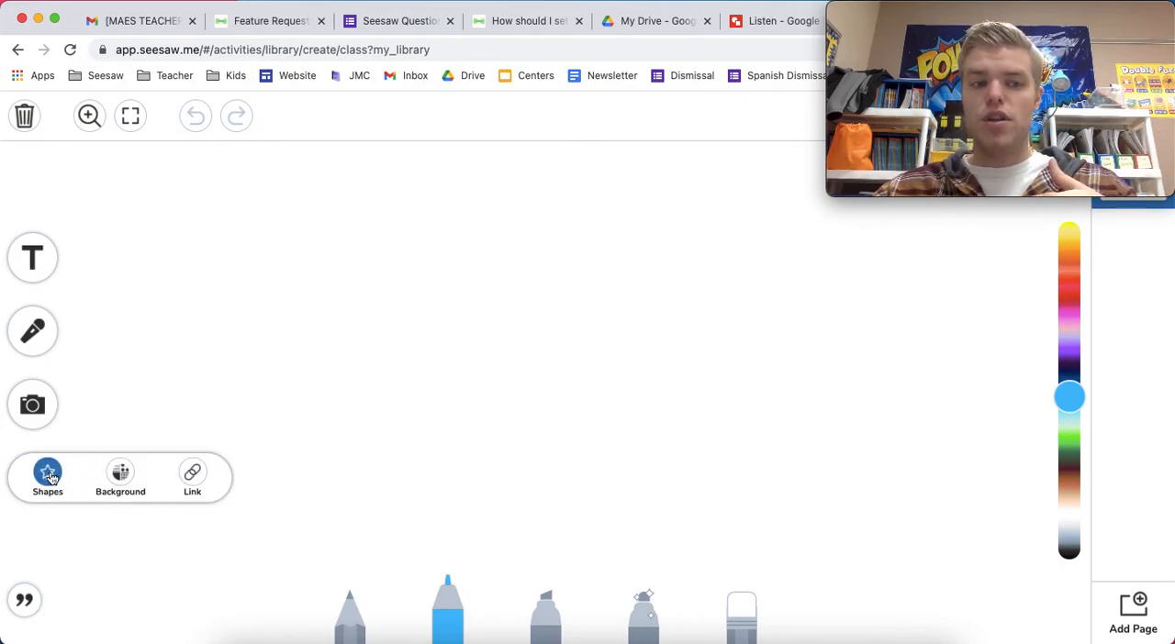
{"action": "left_click", "coordinate": [48, 475]}
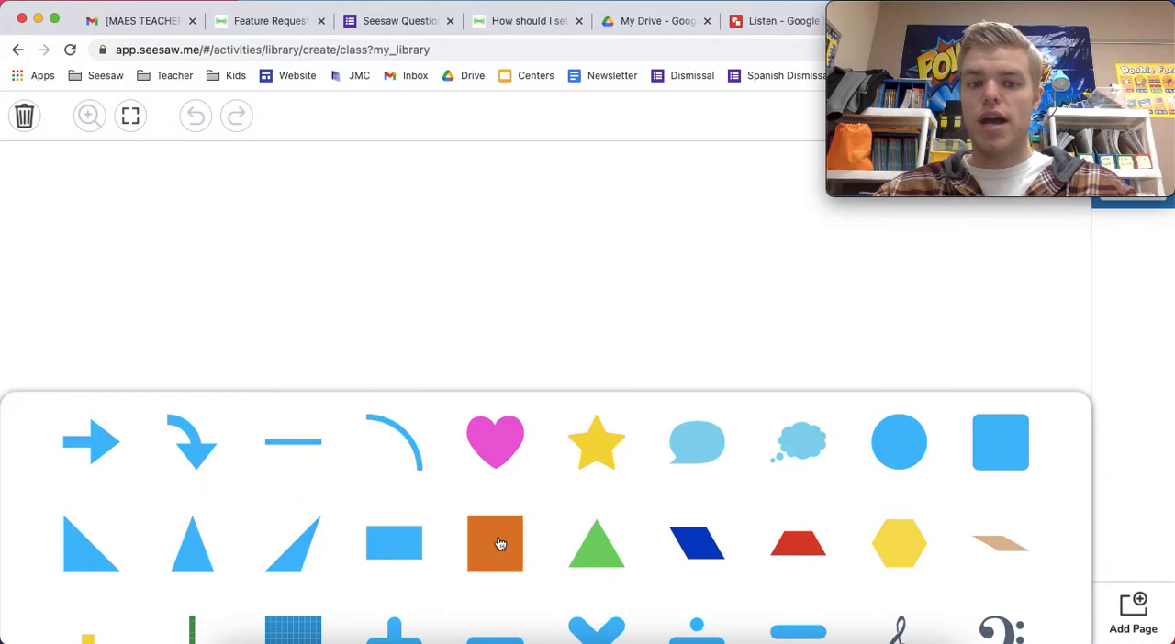
{"action": "left_click", "coordinate": [446, 297]}
Add a text box reading Text to the template page
{"action": "left_click", "coordinate": [33, 257]}
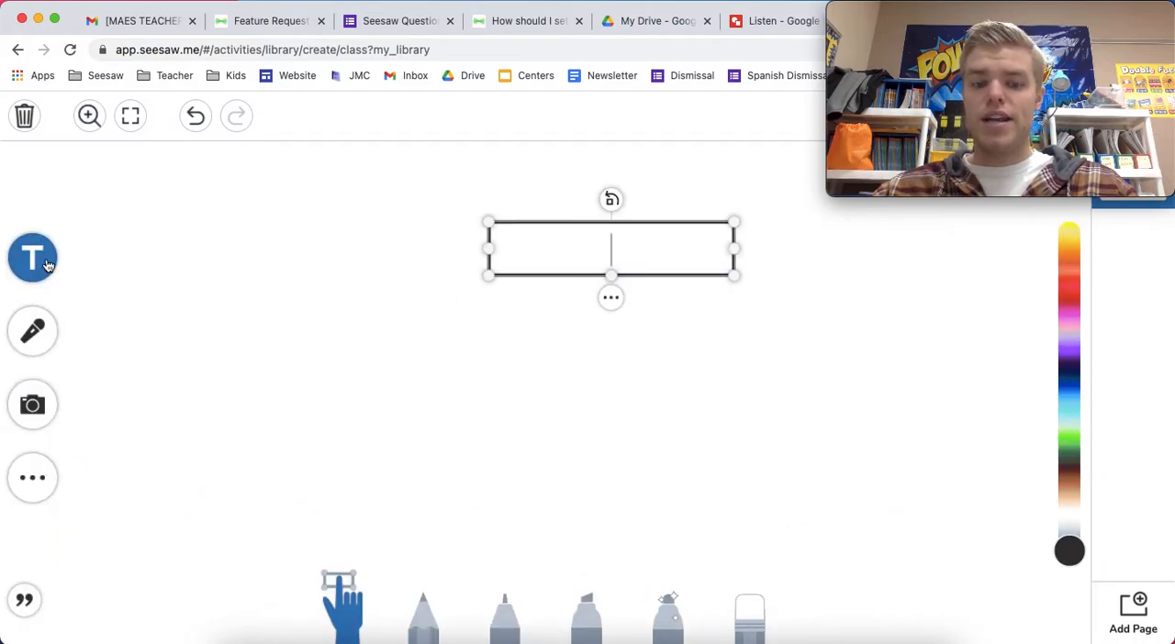
{"action": "type", "text": "Text"}
{"action": "left_click", "coordinate": [100, 361]}
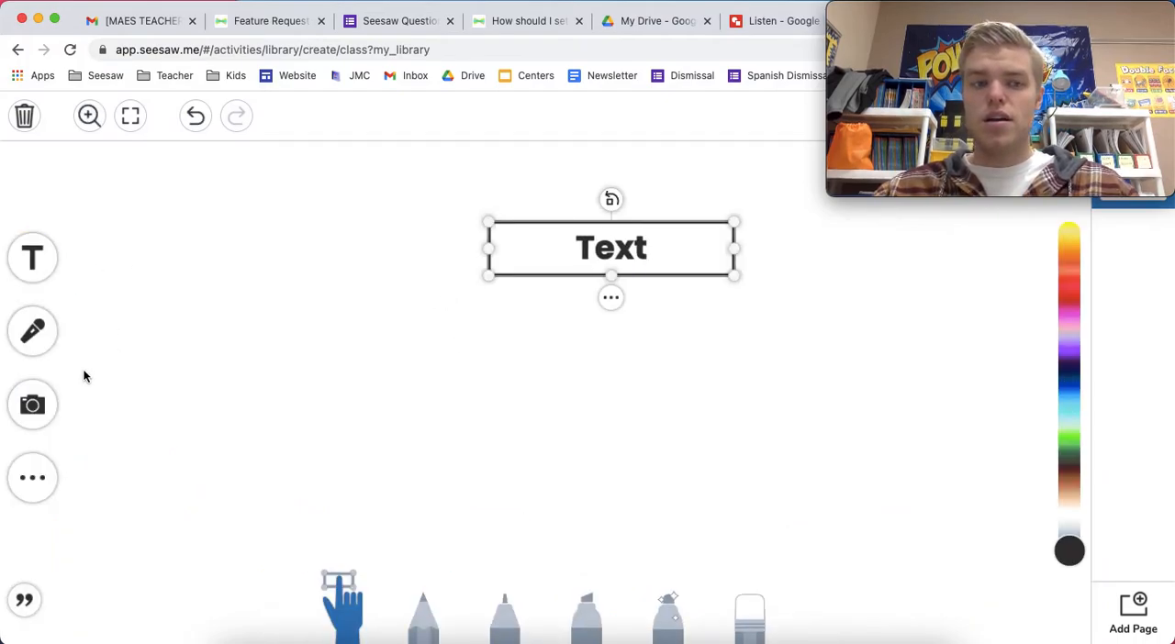
Insert a blue plus shape and move it to the left of the Text box
{"action": "left_click", "coordinate": [39, 485]}
{"action": "left_click", "coordinate": [48, 475]}
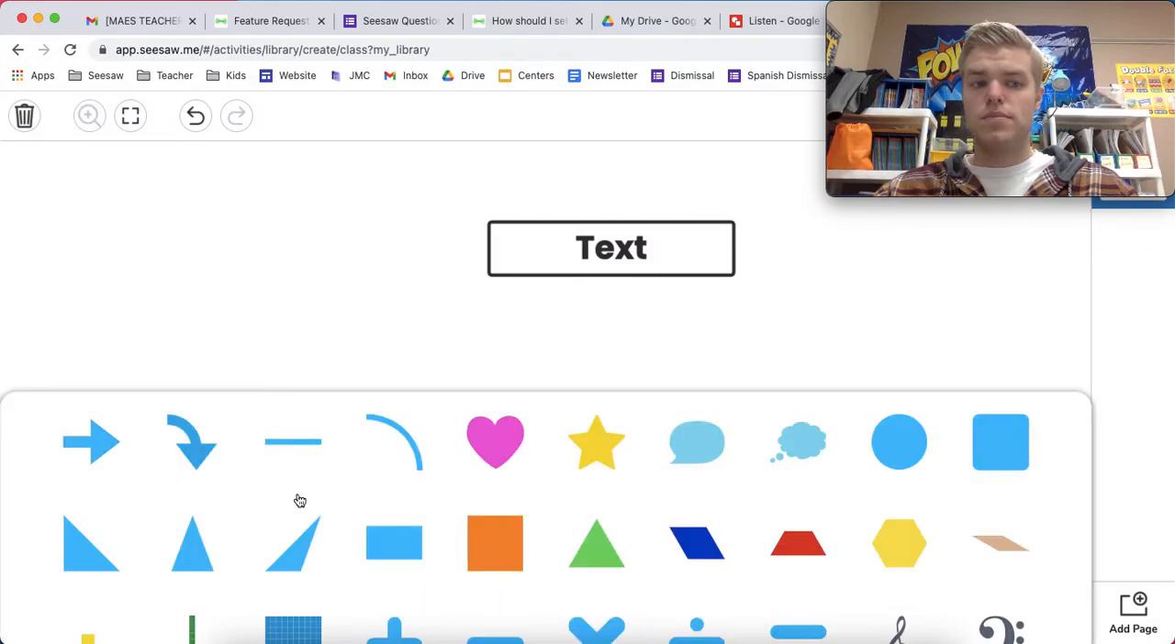
{"action": "scroll", "coordinate": [419, 511], "scroll_direction": "down", "scroll_amount": 2}
{"action": "left_click", "coordinate": [394, 595]}
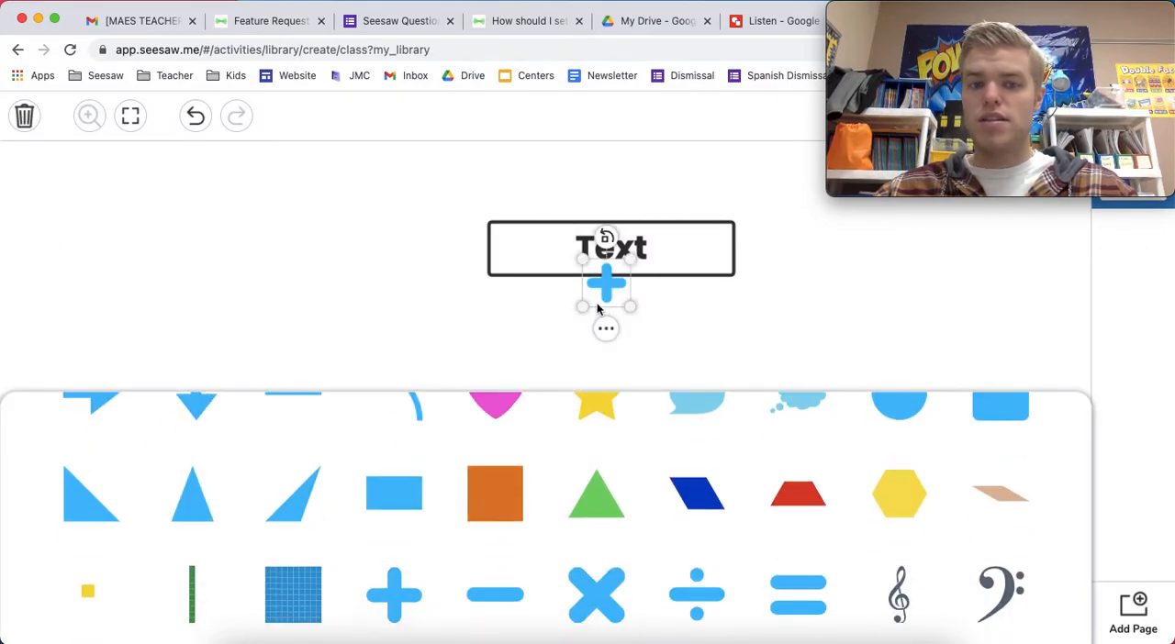
{"action": "left_click", "coordinate": [303, 265]}
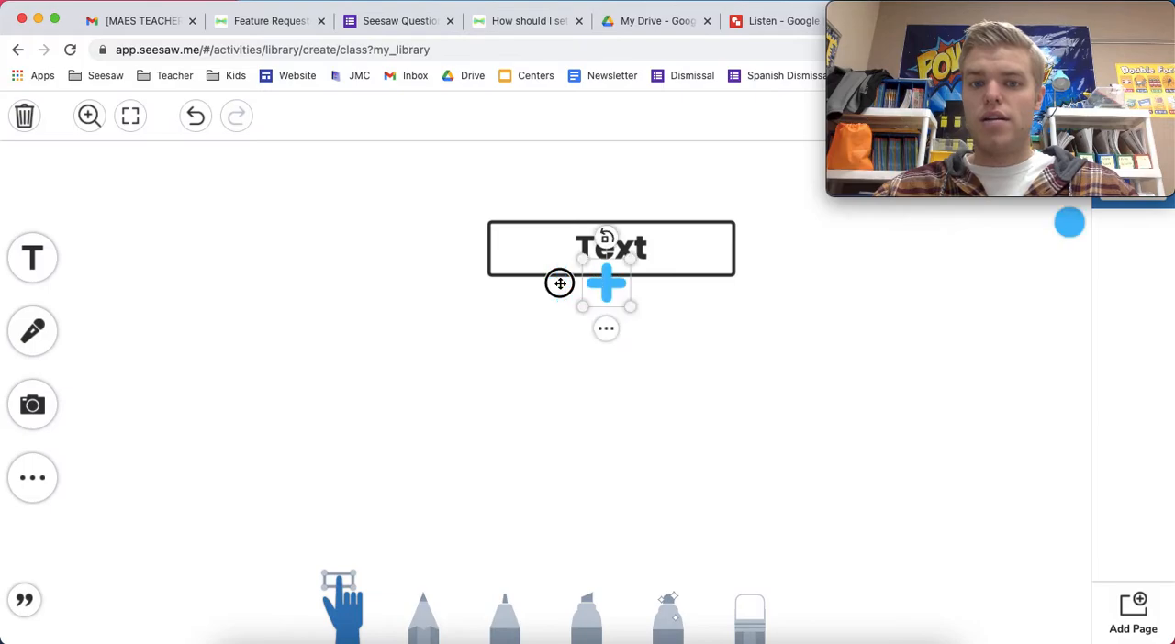
{"action": "left_click_drag", "start_coordinate": [591, 280], "coordinate": [309, 256]}
{"action": "left_click_drag", "start_coordinate": [553, 253], "coordinate": [538, 248]}
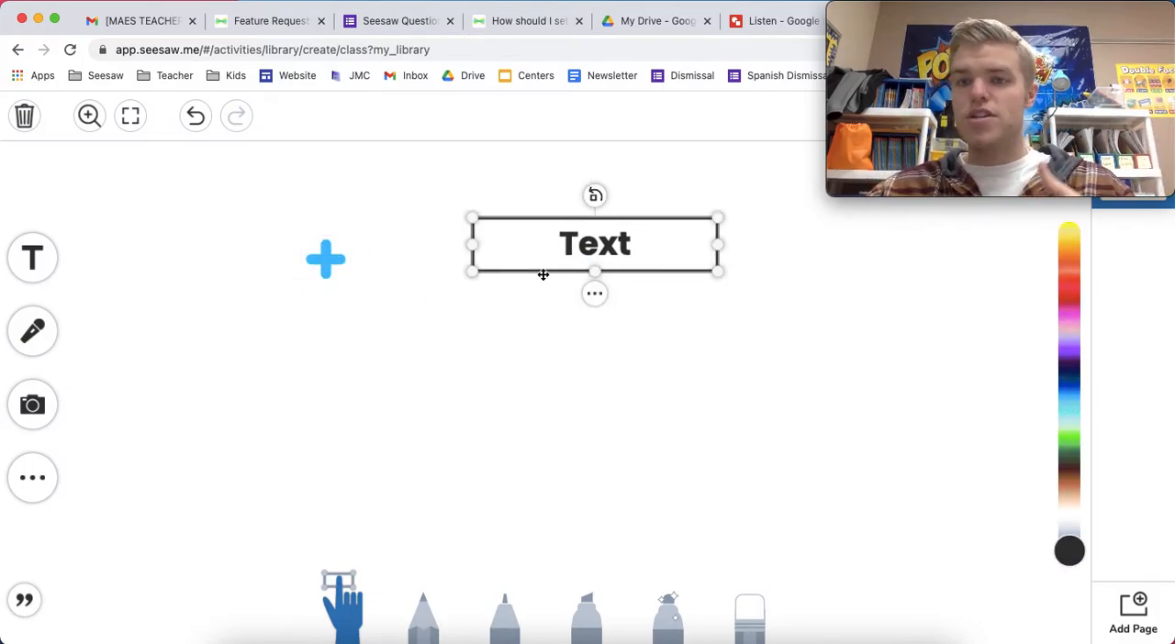
{"action": "left_click", "coordinate": [630, 376]}
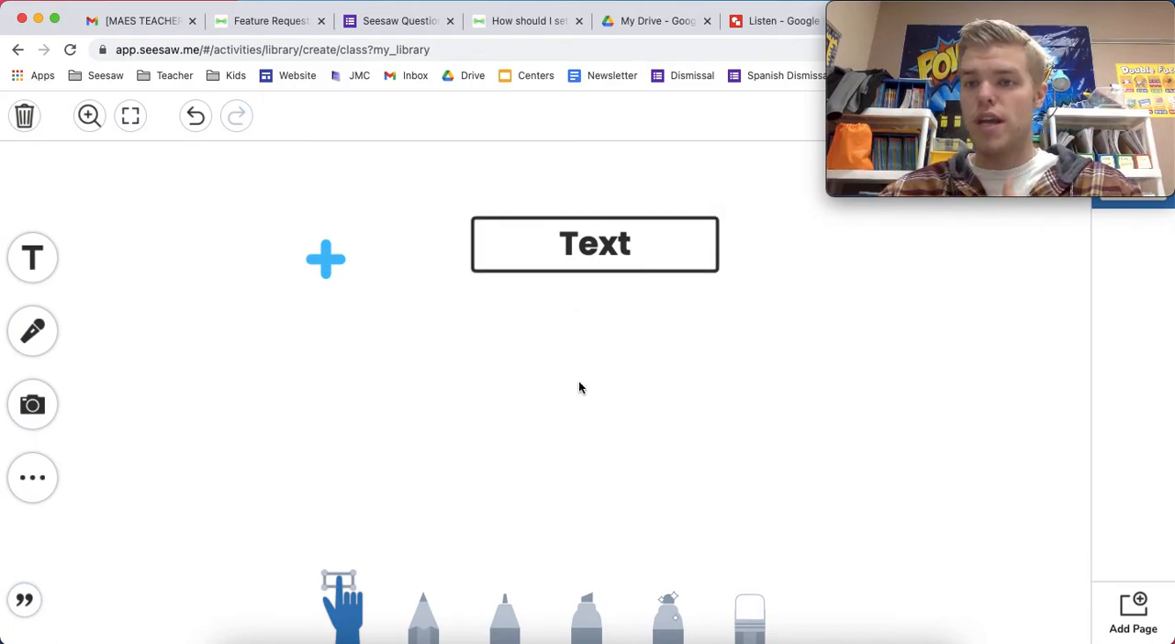
{"action": "left_click", "coordinate": [35, 477]}
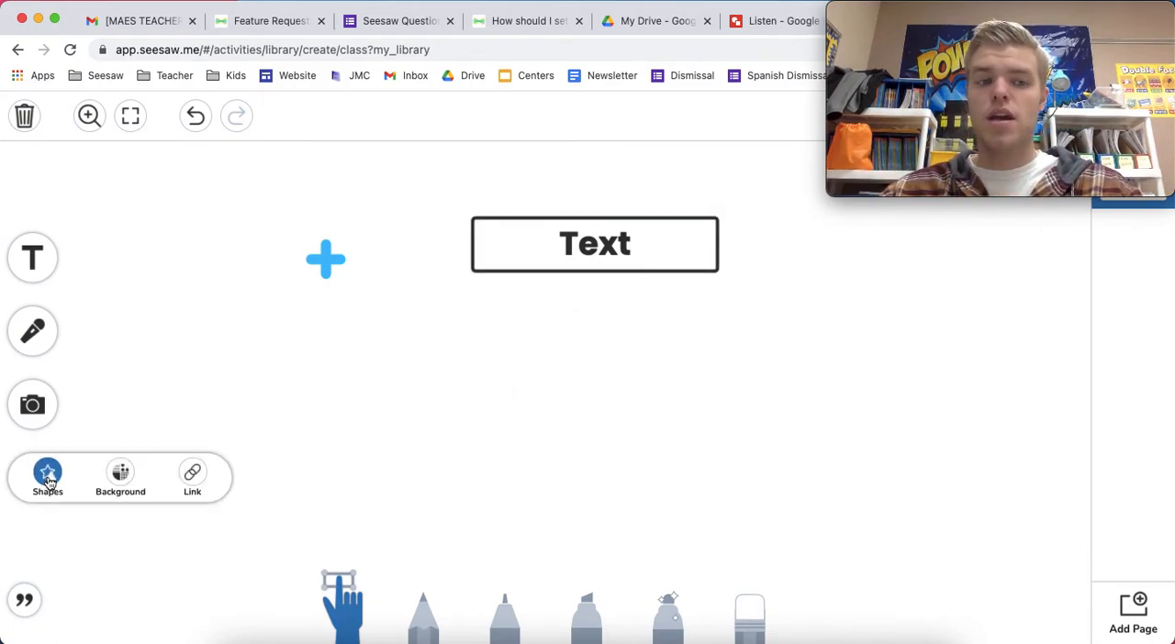
{"action": "left_click", "coordinate": [192, 473]}
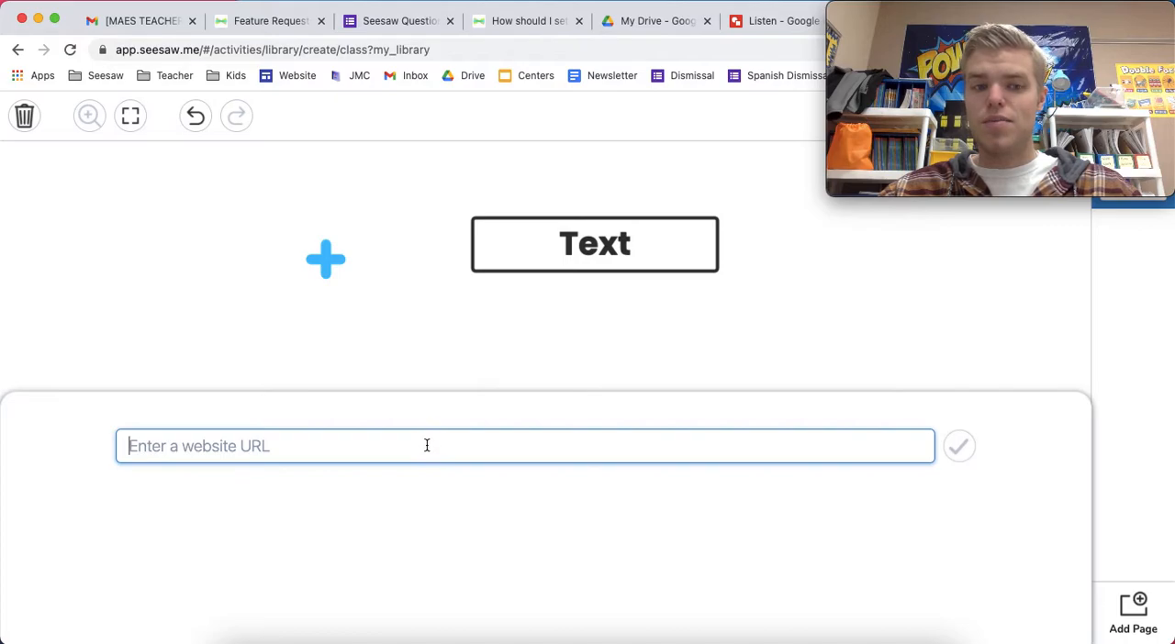
{"action": "left_click", "coordinate": [418, 357]}
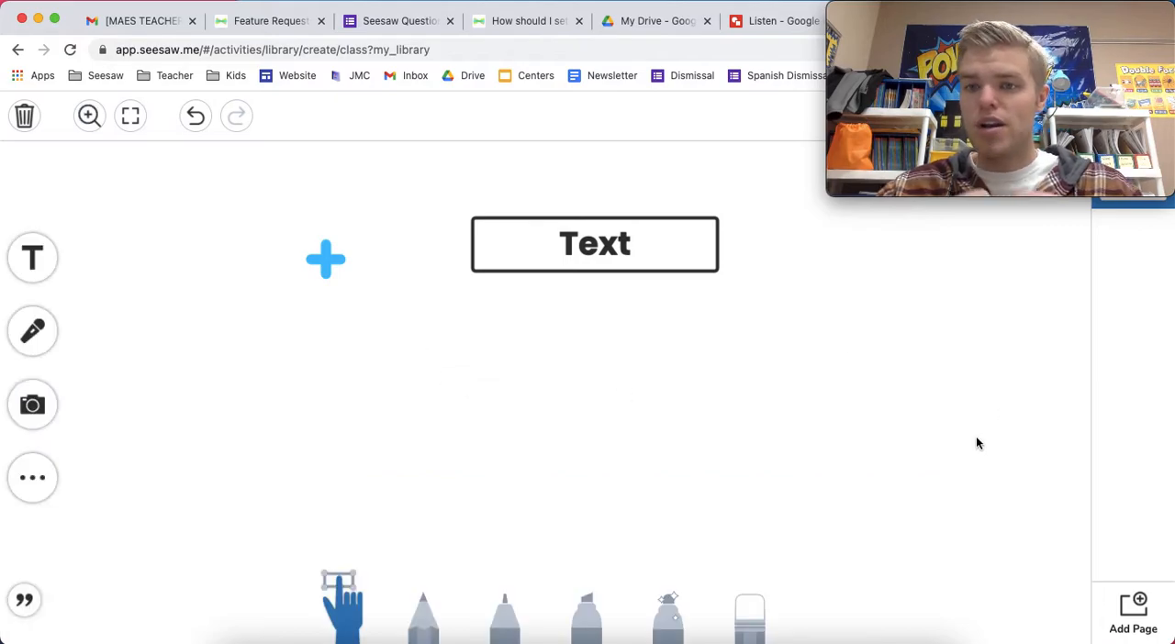
Insert an orange square shape and place it in the upper right corner of the page
{"action": "left_click", "coordinate": [33, 477]}
{"action": "left_click", "coordinate": [54, 474]}
{"action": "left_click", "coordinate": [504, 550]}
{"action": "left_click_drag", "start_coordinate": [588, 258], "coordinate": [777, 521]}
{"action": "left_click_drag", "start_coordinate": [699, 432], "coordinate": [916, 316]}
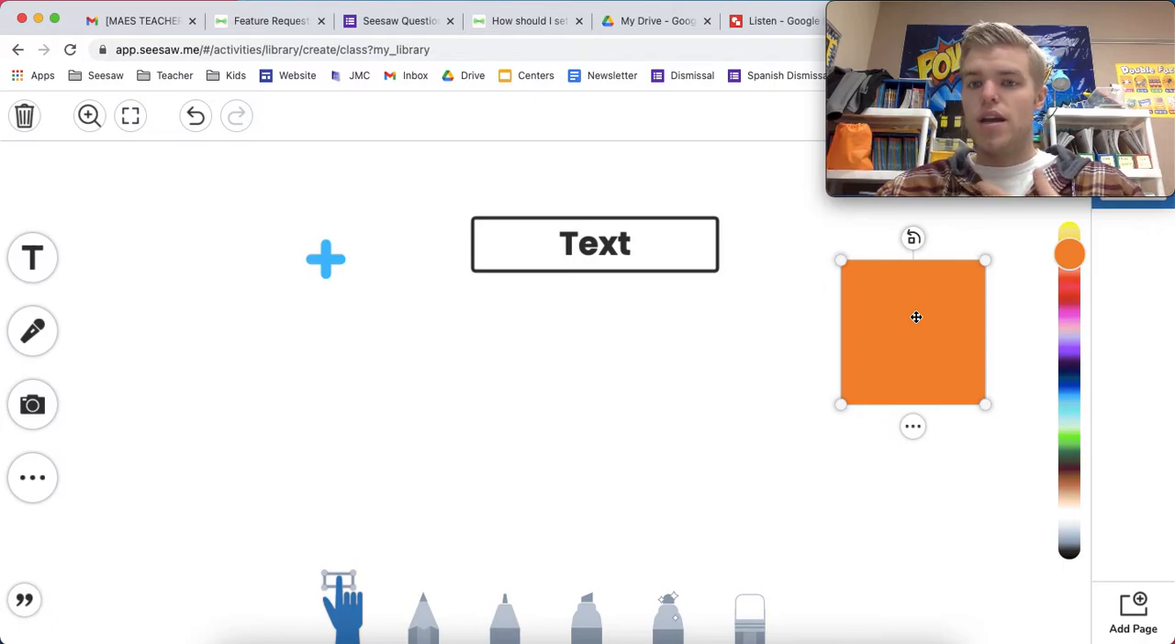
{"action": "left_click_drag", "start_coordinate": [916, 317], "coordinate": [915, 260]}
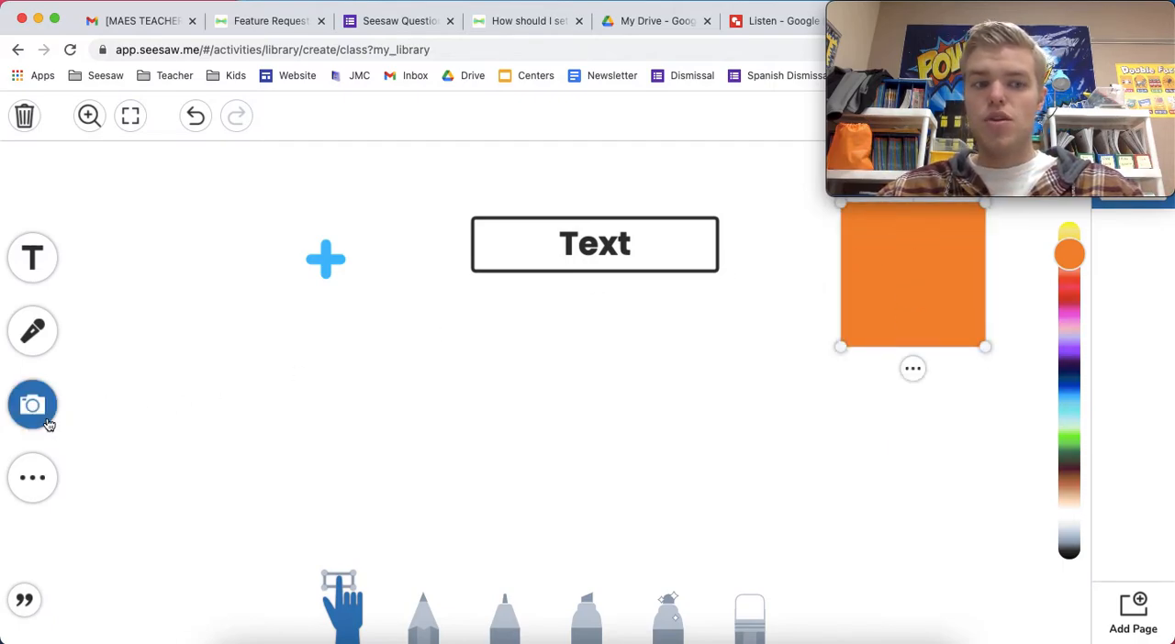
Record a short video and place it in the upper left of the page beside the plus shape
{"action": "left_click", "coordinate": [41, 415]}
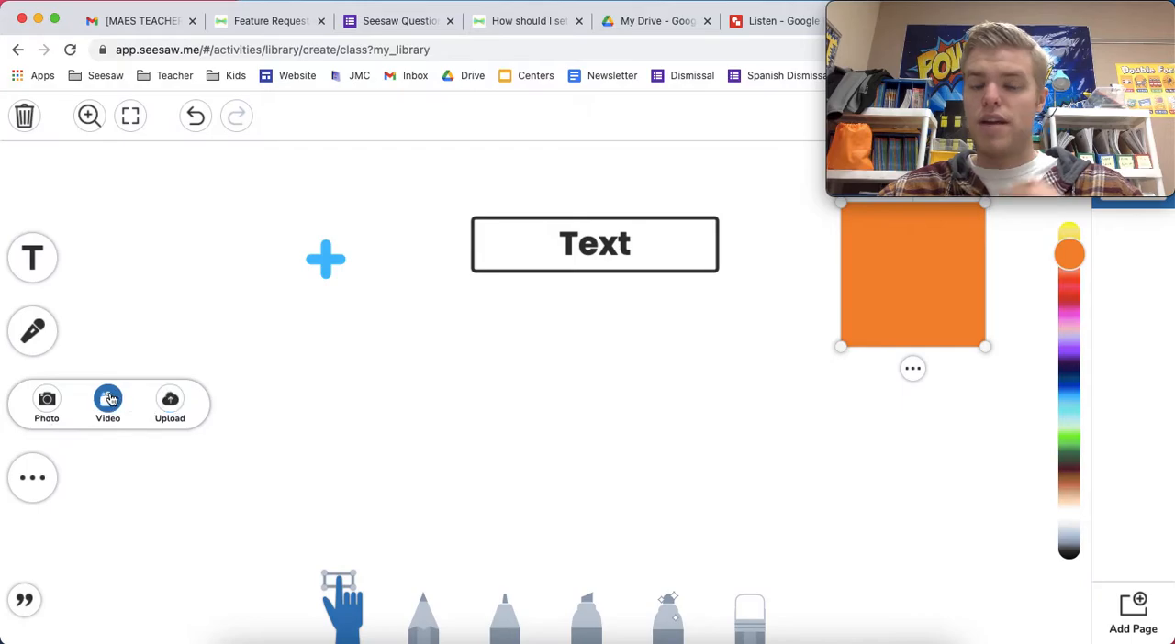
{"action": "left_click", "coordinate": [109, 399]}
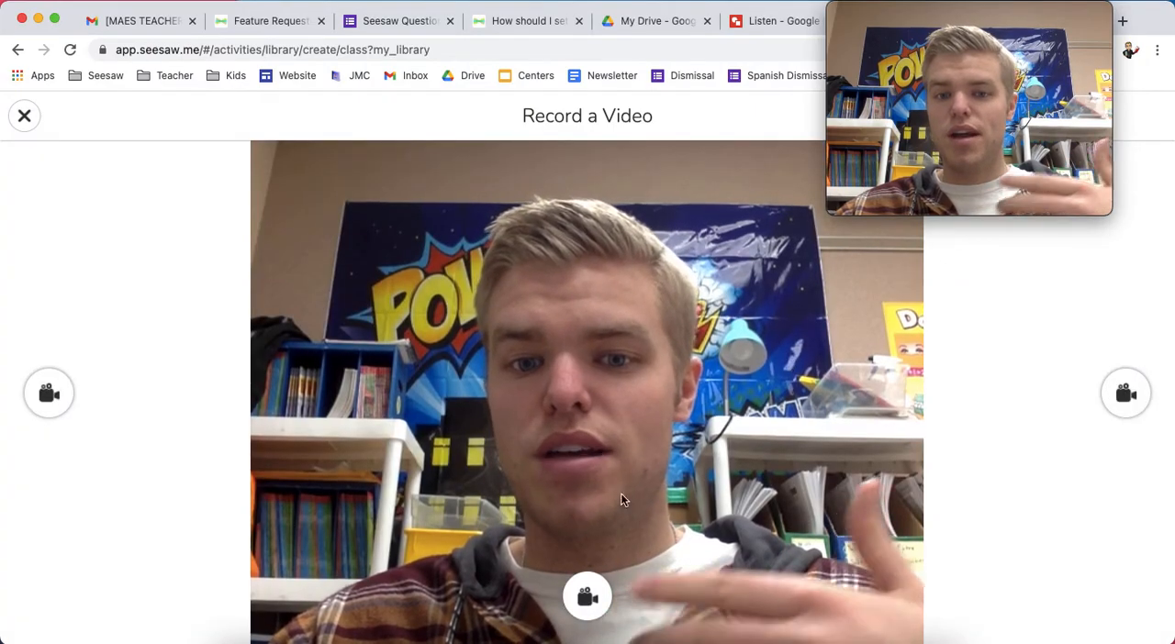
{"action": "left_click", "coordinate": [580, 597]}
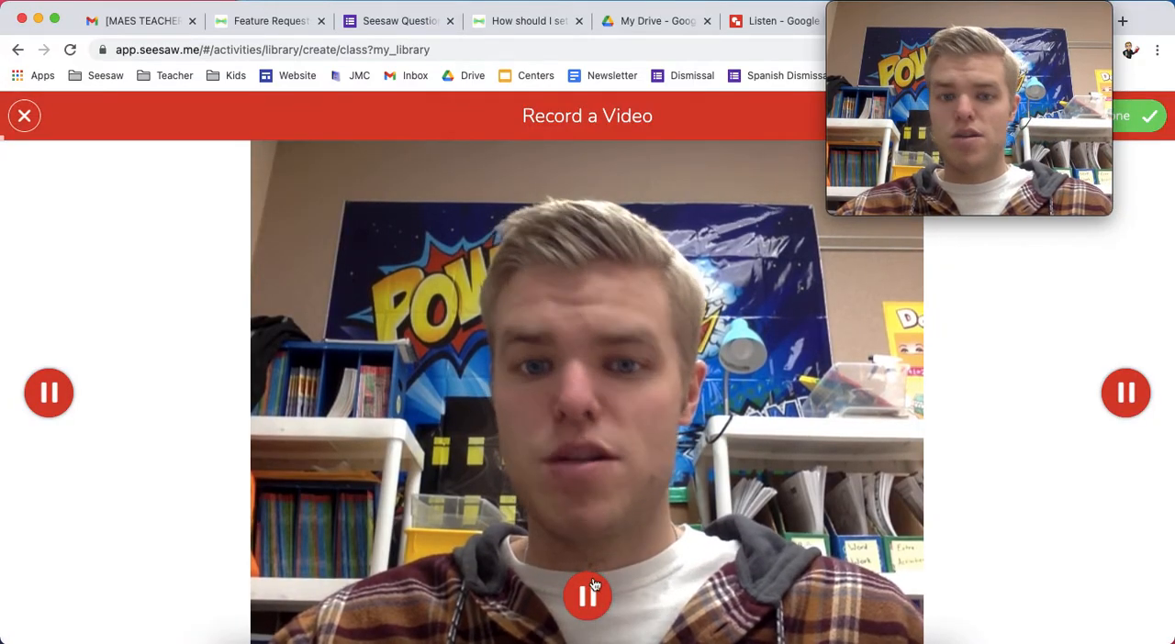
{"action": "left_click", "coordinate": [1148, 123]}
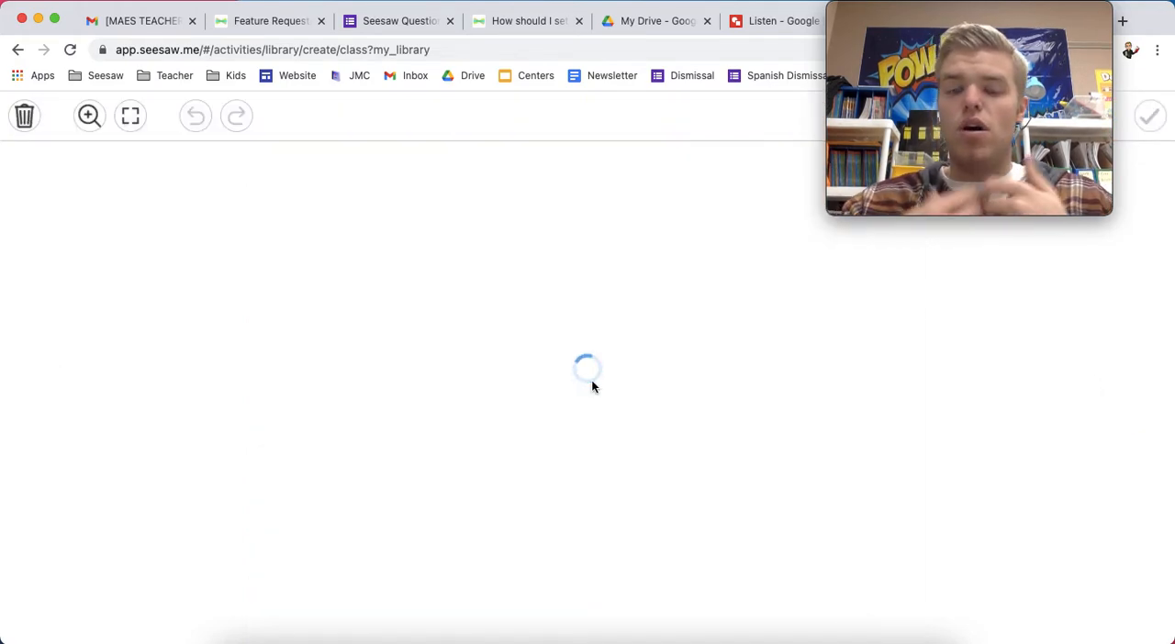
{"action": "left_click_drag", "start_coordinate": [657, 395], "coordinate": [816, 440]}
{"action": "left_click_drag", "start_coordinate": [553, 318], "coordinate": [674, 398]}
{"action": "left_click_drag", "start_coordinate": [716, 445], "coordinate": [857, 434]}
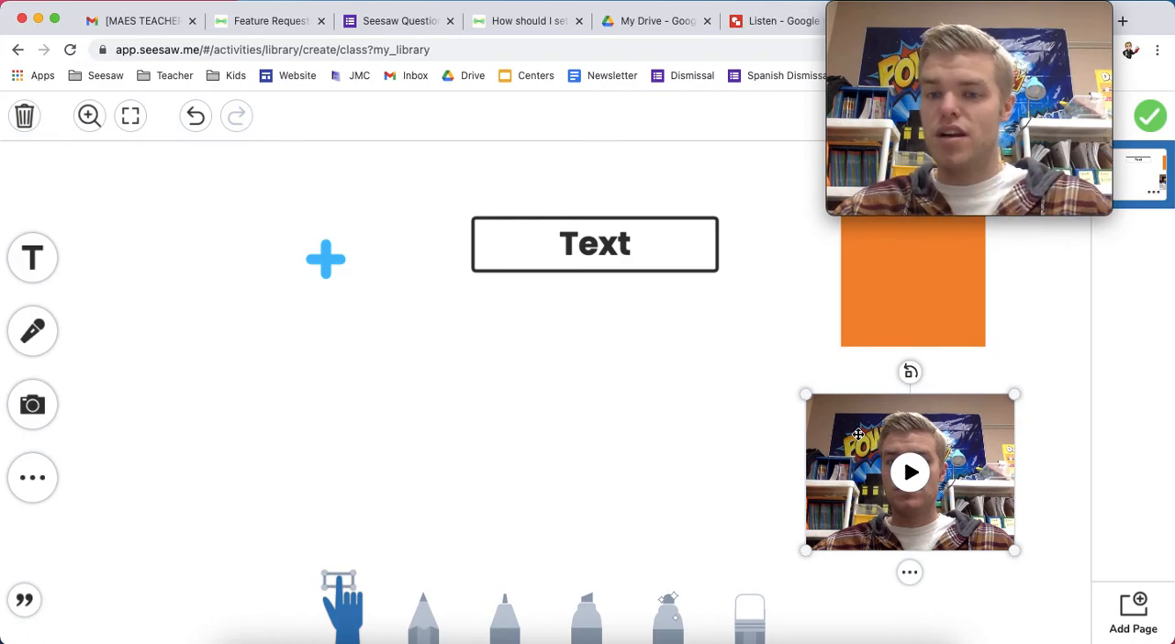
{"action": "left_click_drag", "start_coordinate": [858, 434], "coordinate": [151, 203]}
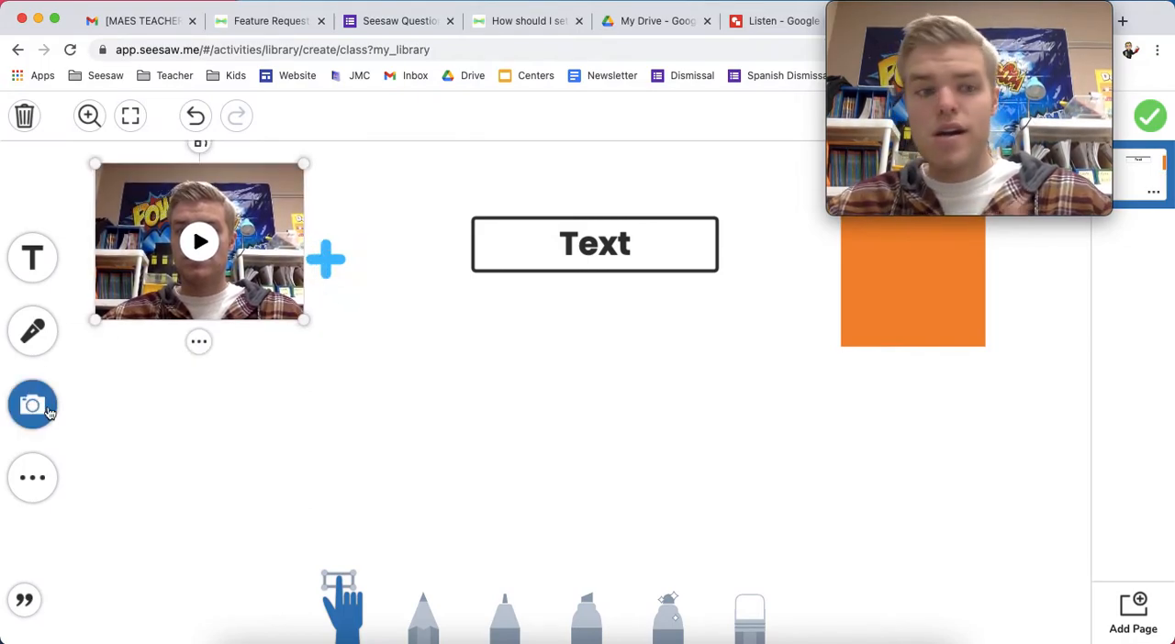
Take a photo with the camera and add it to the template page
{"action": "left_click", "coordinate": [31, 417]}
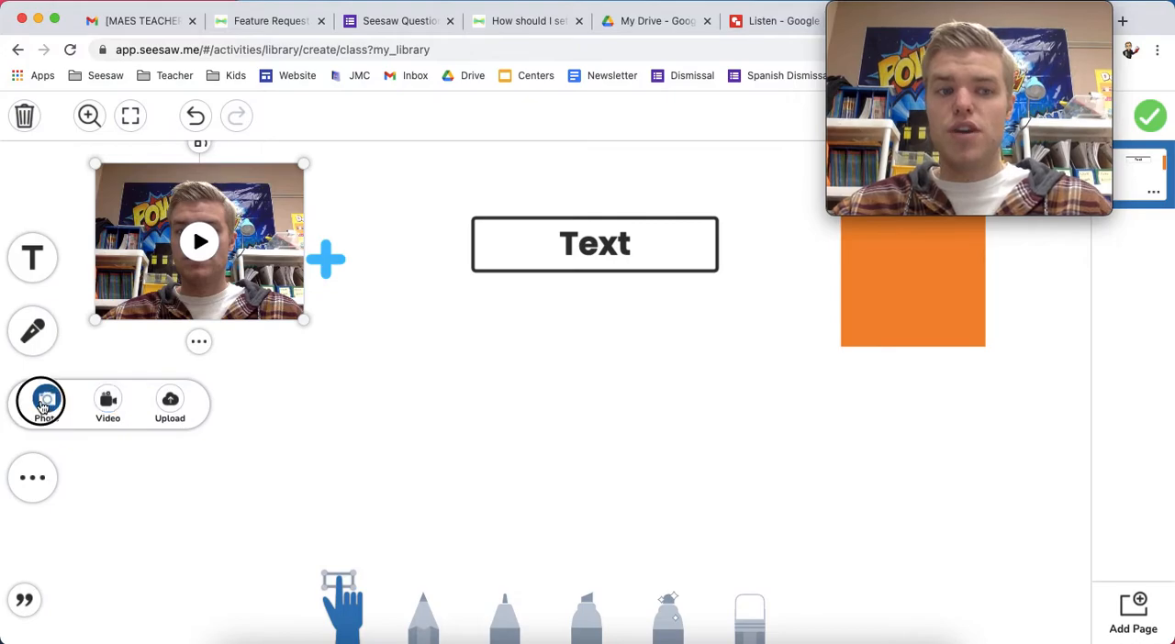
{"action": "left_click", "coordinate": [43, 406]}
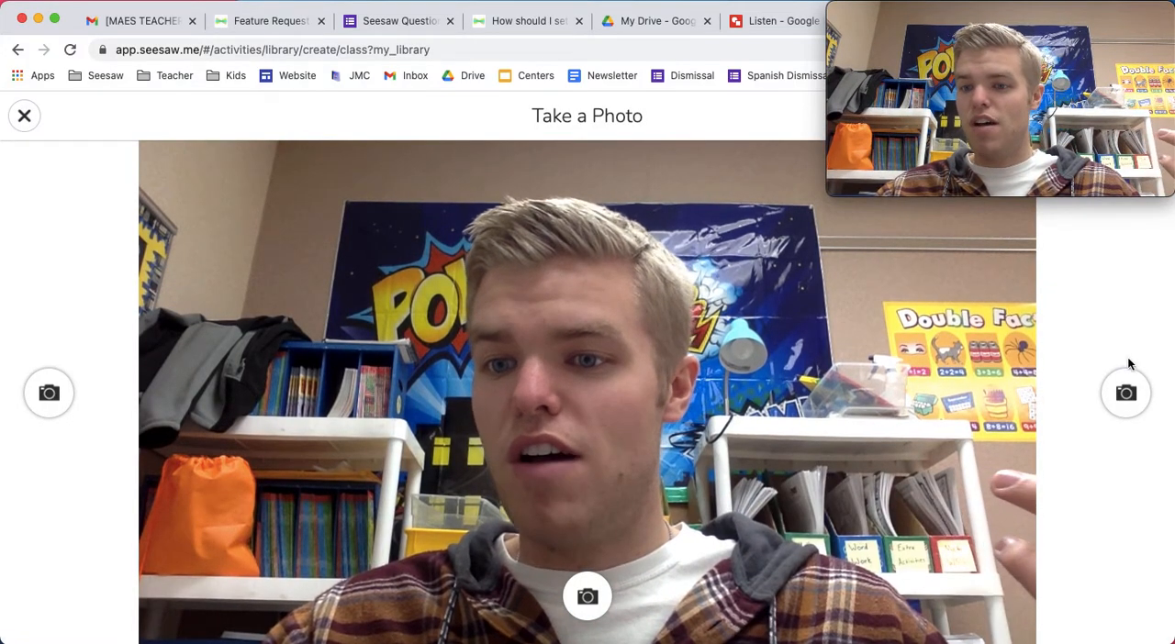
{"action": "left_click", "coordinate": [1127, 393]}
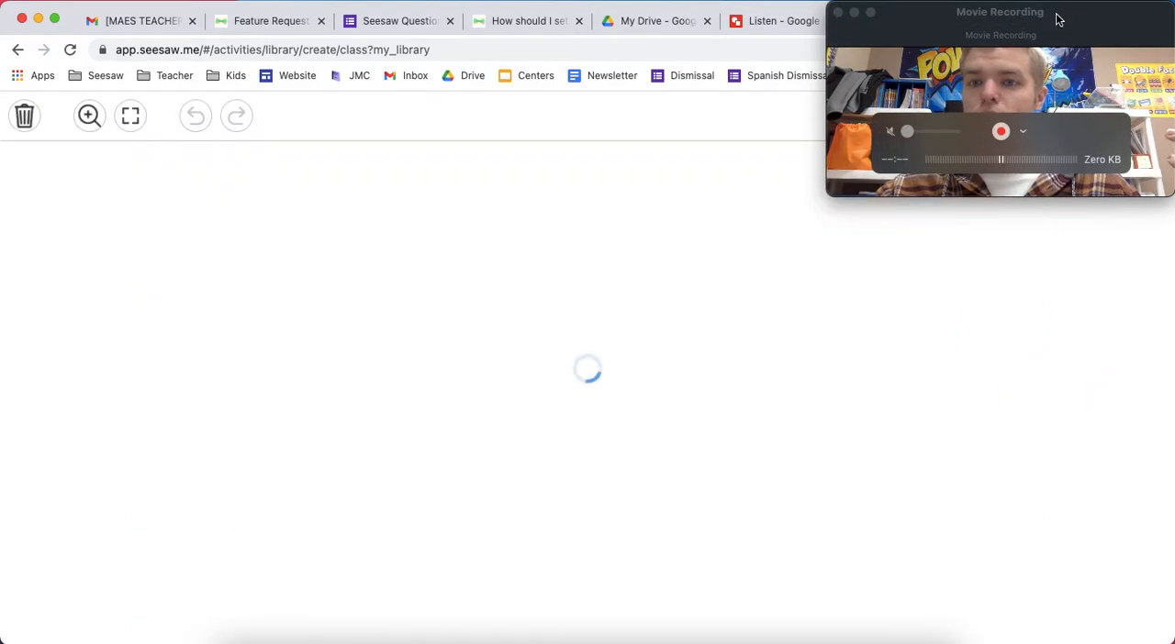
{"action": "left_click_drag", "start_coordinate": [1055, 16], "coordinate": [870, 43]}
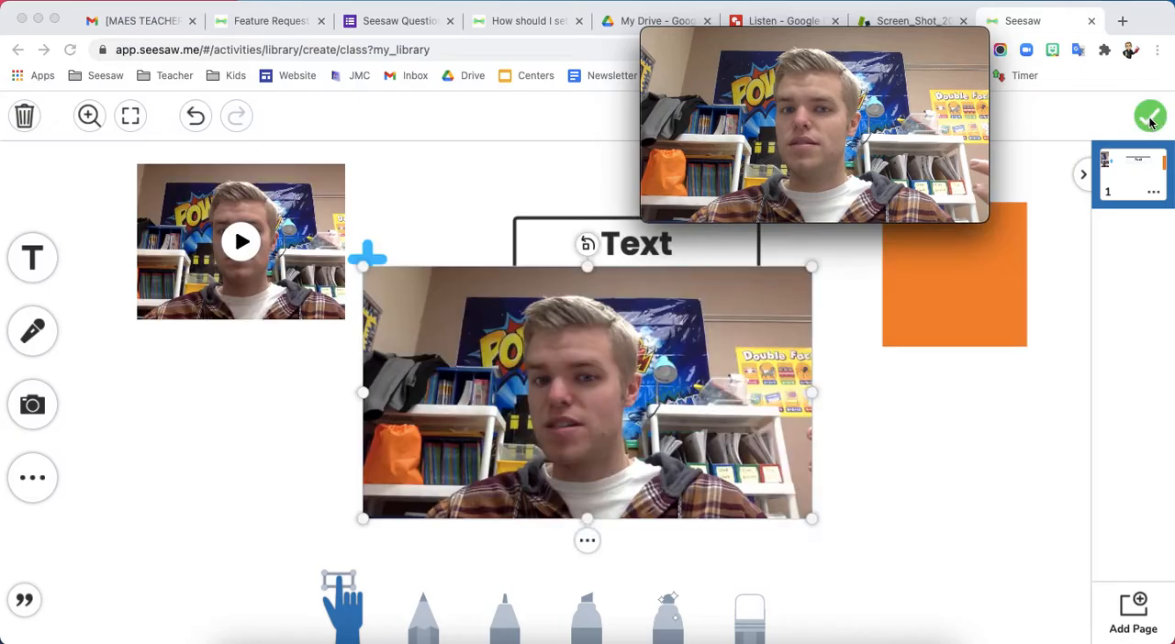
Shrink the photo and move it below the orange square
{"action": "left_click", "coordinate": [620, 460]}
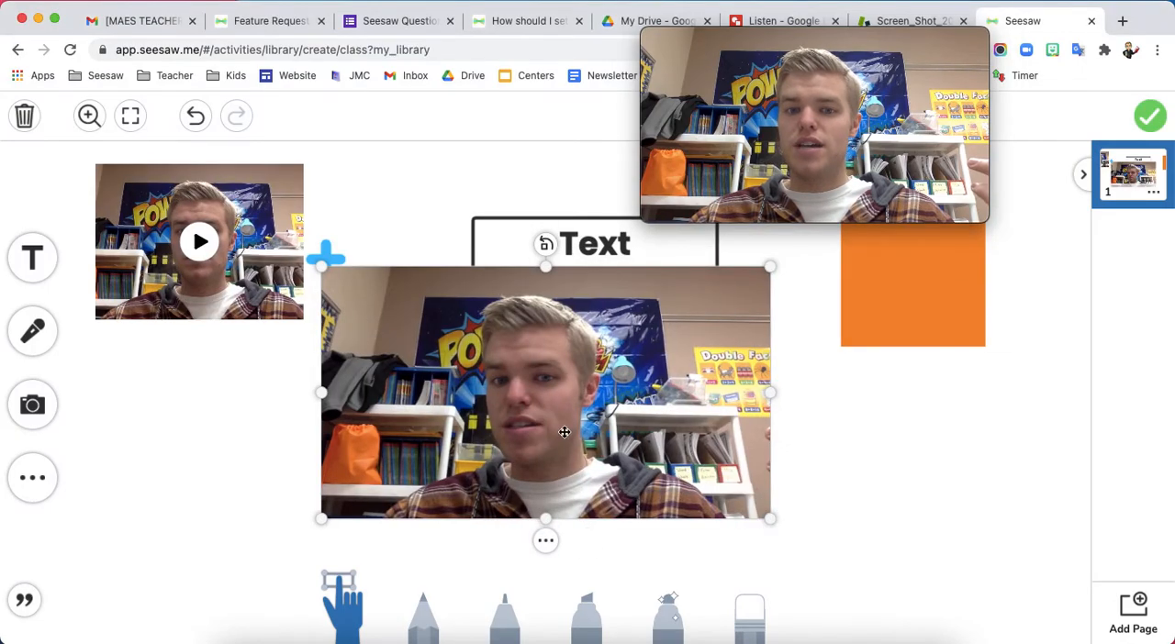
{"action": "left_click_drag", "start_coordinate": [769, 519], "coordinate": [548, 394]}
{"action": "left_click_drag", "start_coordinate": [495, 334], "coordinate": [991, 457]}
{"action": "left_click_drag", "start_coordinate": [903, 44], "coordinate": [1093, 17]}
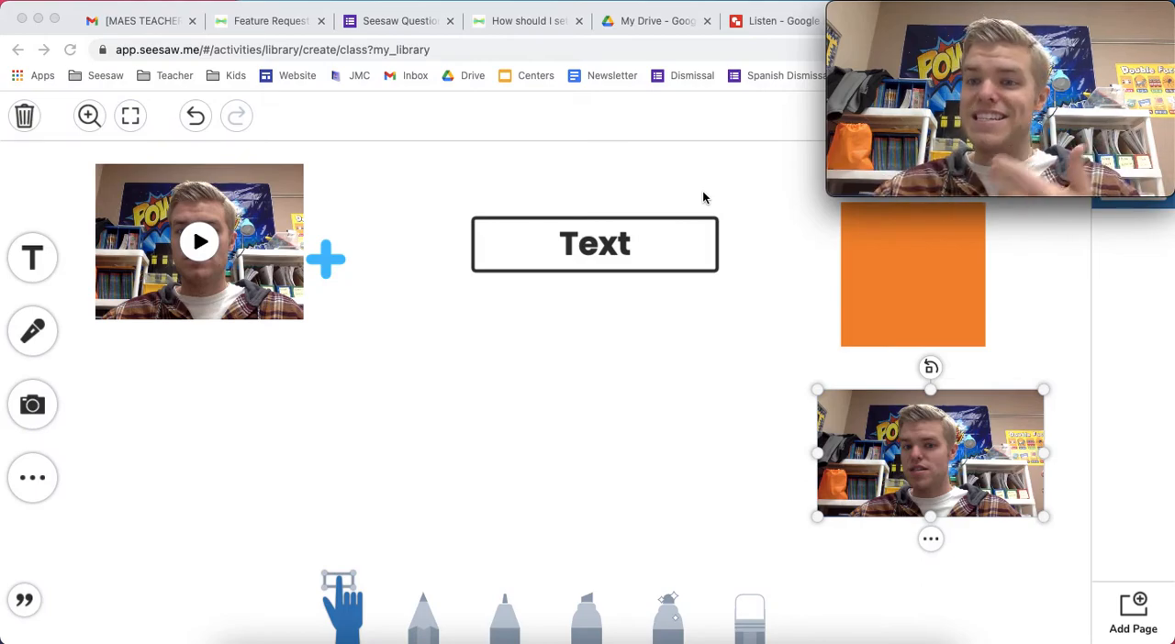
{"action": "mouse_move", "coordinate": [819, 388]}
{"action": "left_mouse_down"}
{"action": "mouse_move", "coordinate": [982, 483]}
{"action": "mouse_move", "coordinate": [813, 388]}
{"action": "left_mouse_up"}
{"action": "left_click_drag", "start_coordinate": [889, 440], "coordinate": [893, 414]}
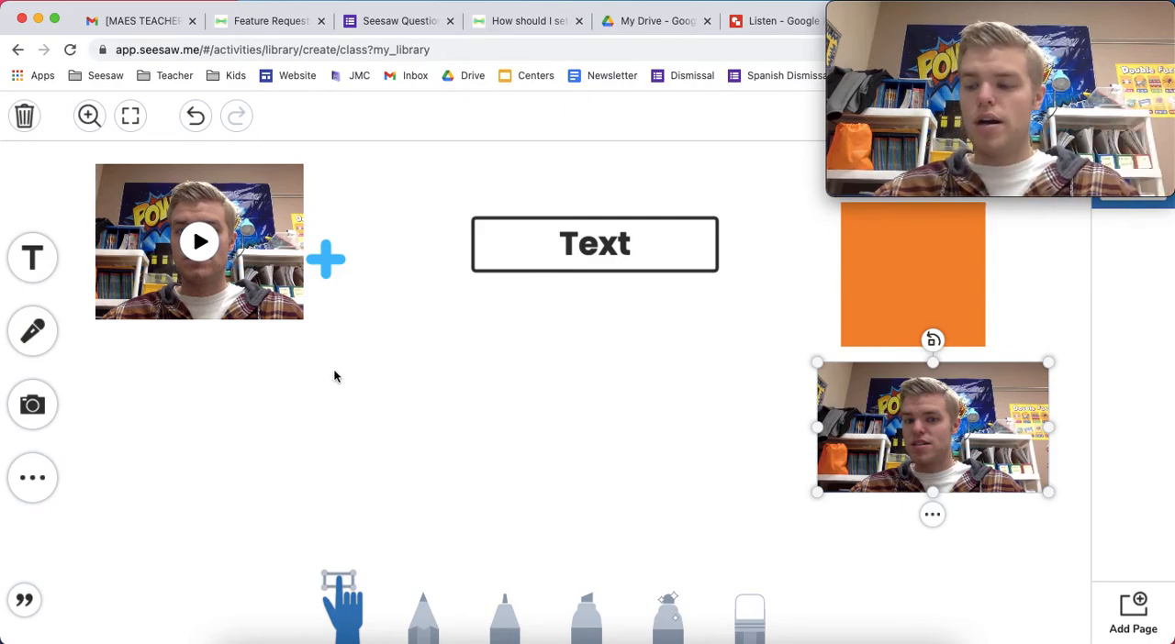
Move the photo to the middle of the page, just below the Text box
{"action": "left_click", "coordinate": [45, 482]}
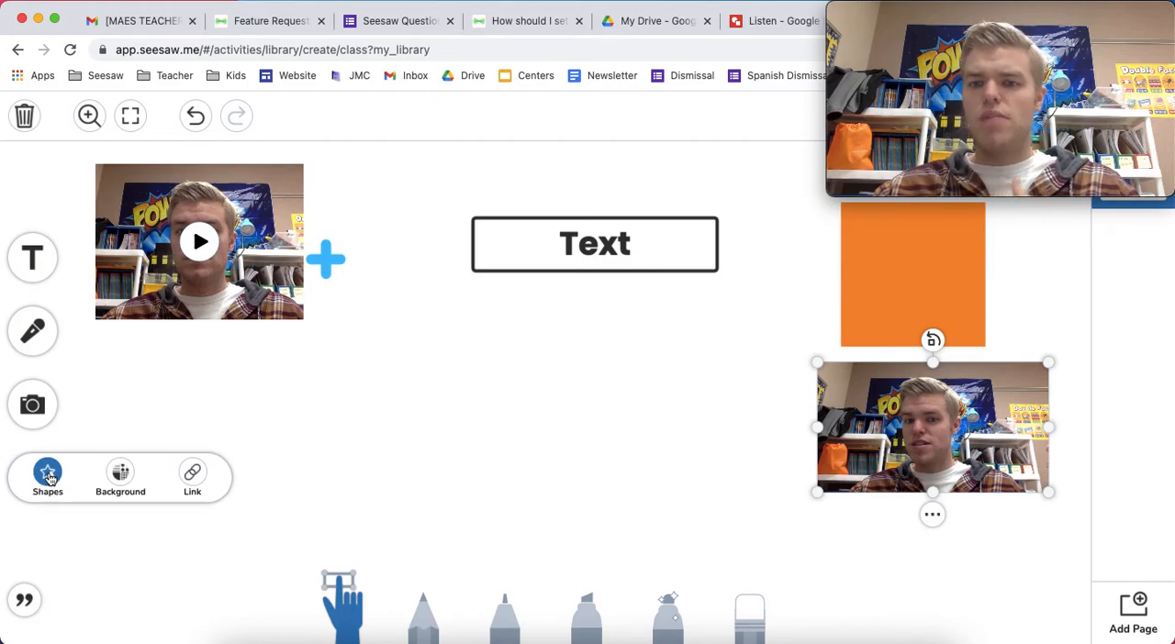
{"action": "left_click", "coordinate": [855, 427]}
{"action": "left_click_drag", "start_coordinate": [863, 426], "coordinate": [452, 348]}
{"action": "left_click_drag", "start_coordinate": [1057, 13], "coordinate": [933, 14]}
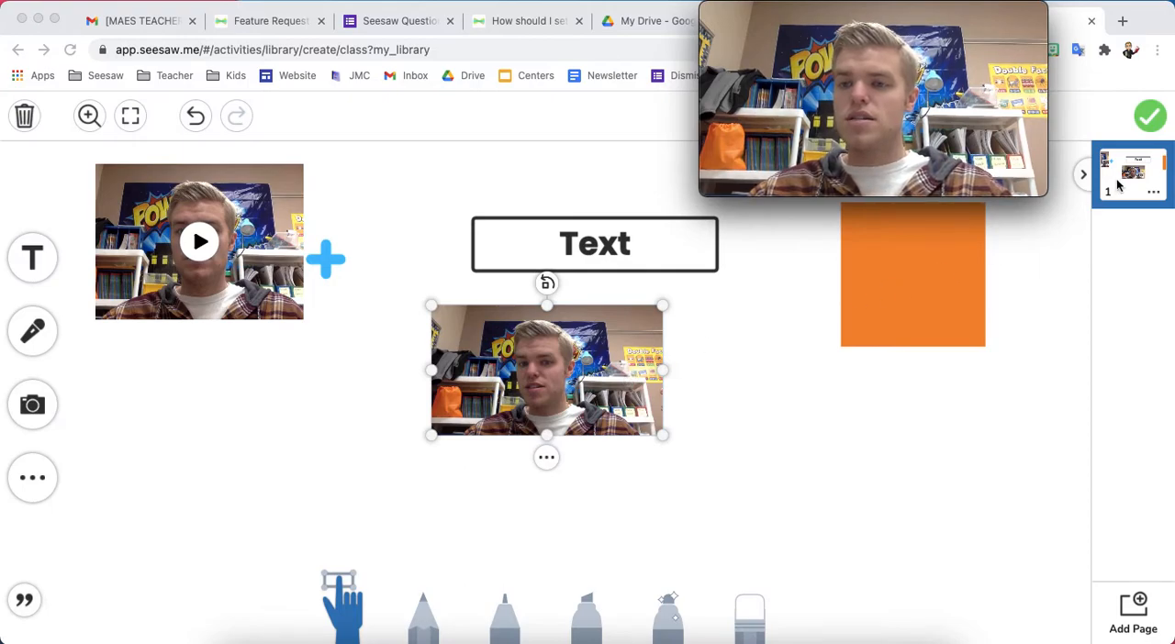
Duplicate the first page to create a second page
{"action": "left_click", "coordinate": [1158, 197]}
{"action": "left_click", "coordinate": [1158, 197]}
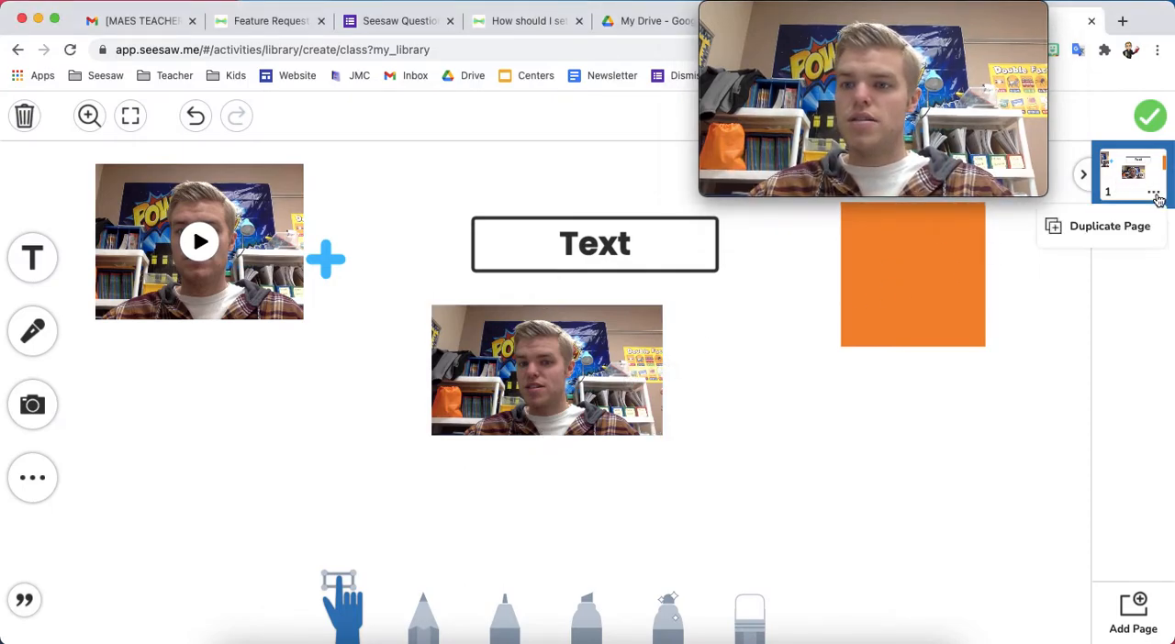
{"action": "left_click", "coordinate": [1116, 234]}
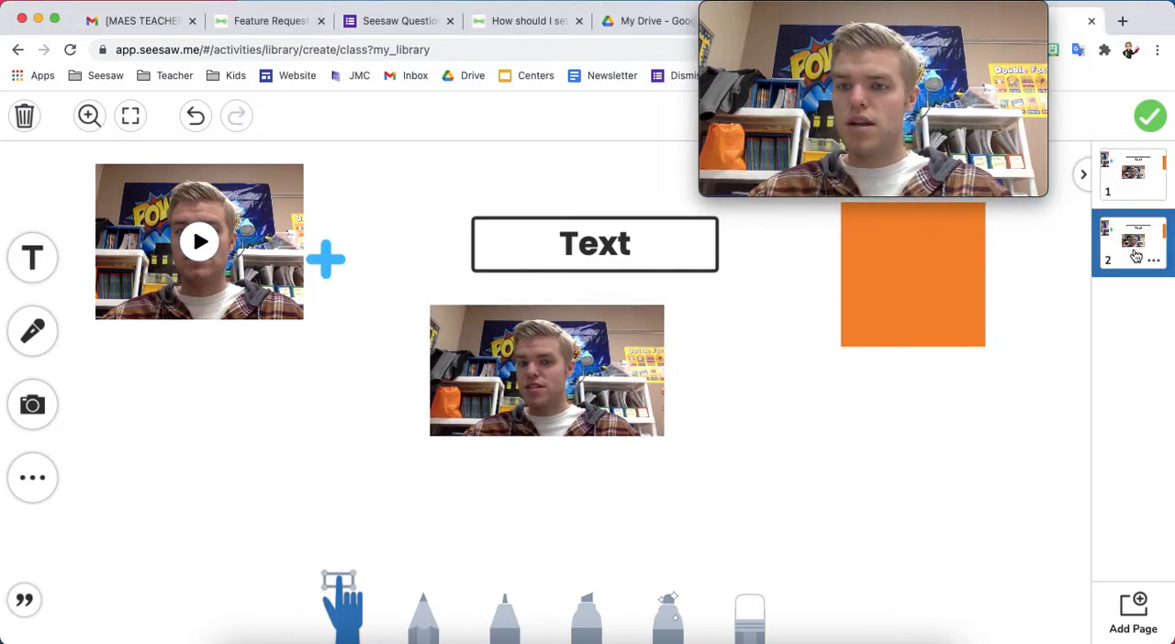
{"action": "left_click", "coordinate": [1138, 188]}
{"action": "left_click", "coordinate": [1134, 237]}
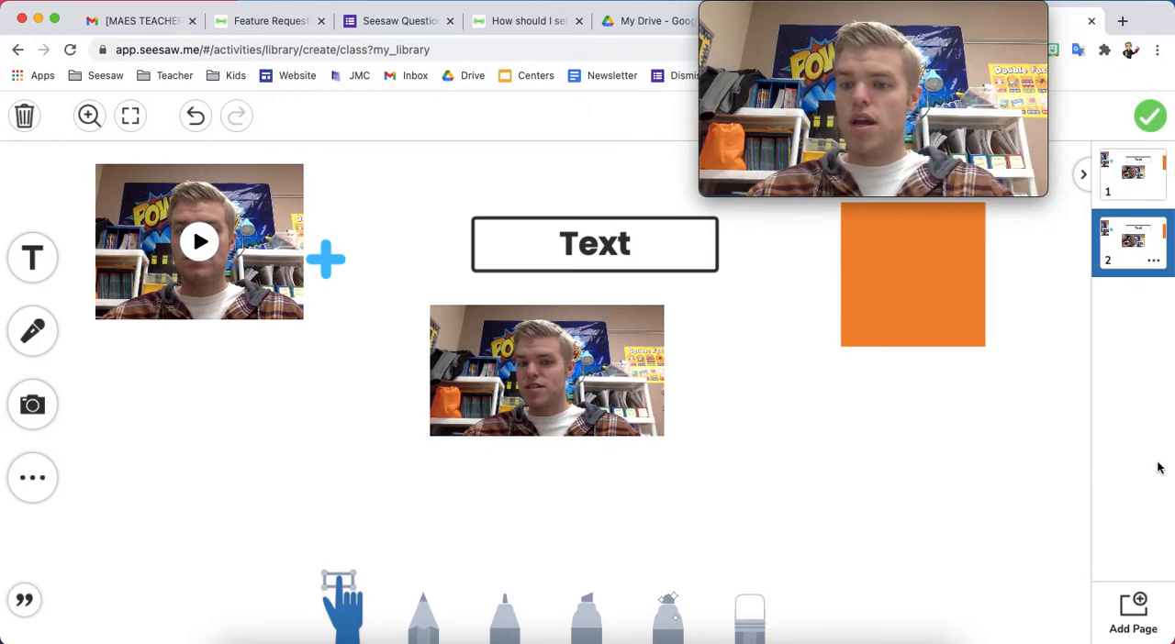
Add a blank third page and return to the first page
{"action": "left_click", "coordinate": [1138, 614]}
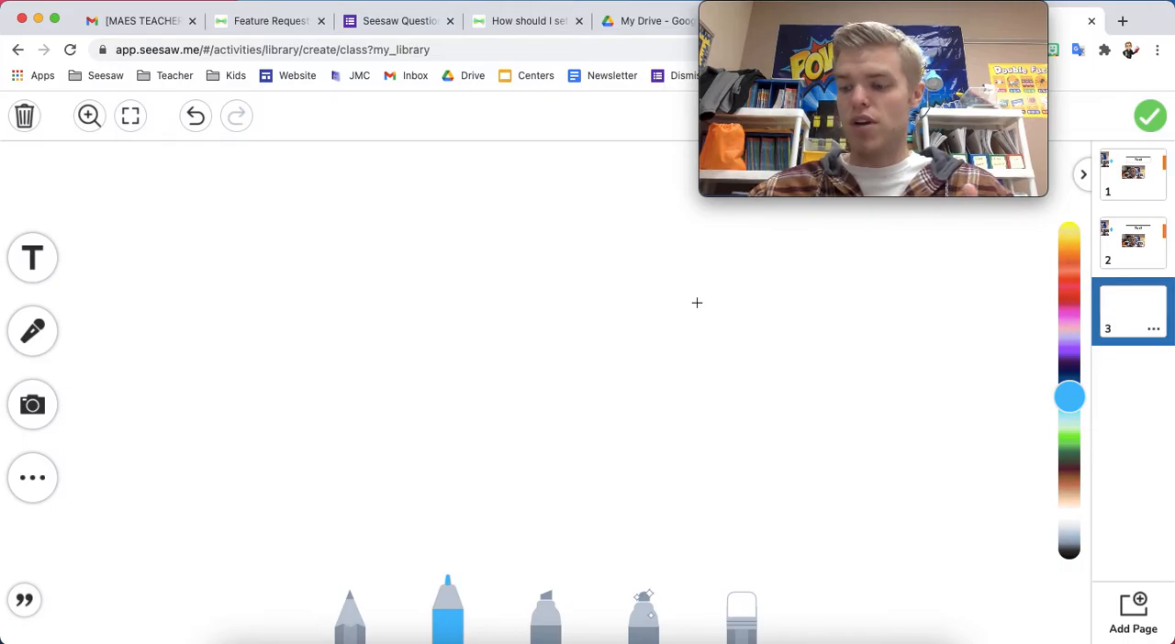
{"action": "left_click", "coordinate": [1133, 173]}
{"action": "left_click_drag", "start_coordinate": [943, 13], "coordinate": [1070, 13]}
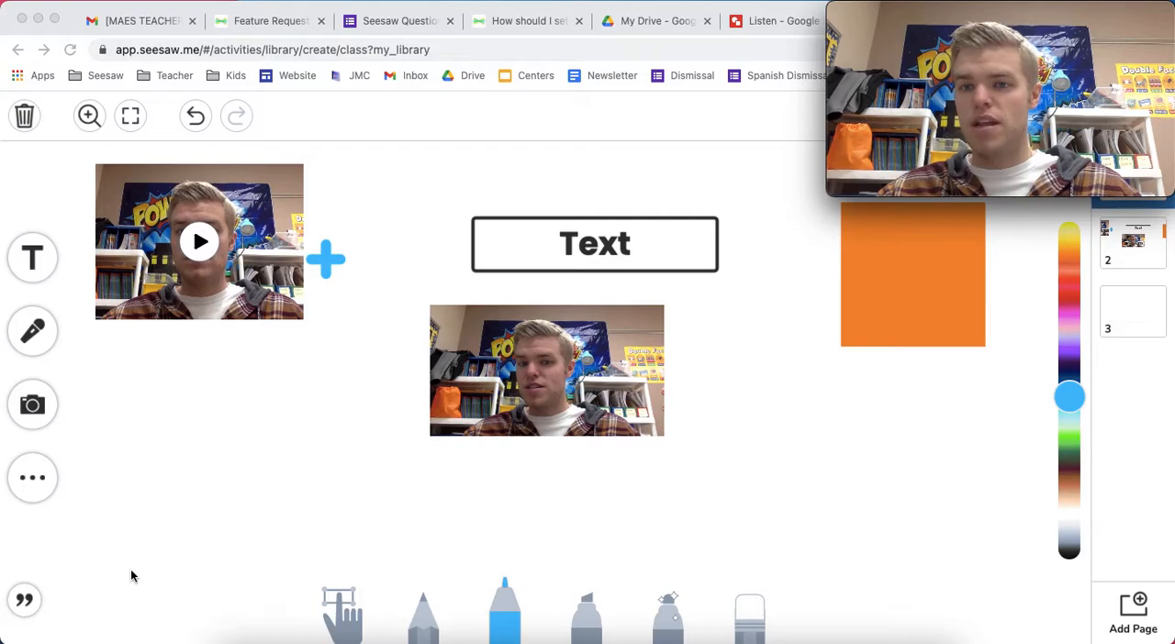
Record a short voice caption for the first page
{"action": "left_click", "coordinate": [25, 602]}
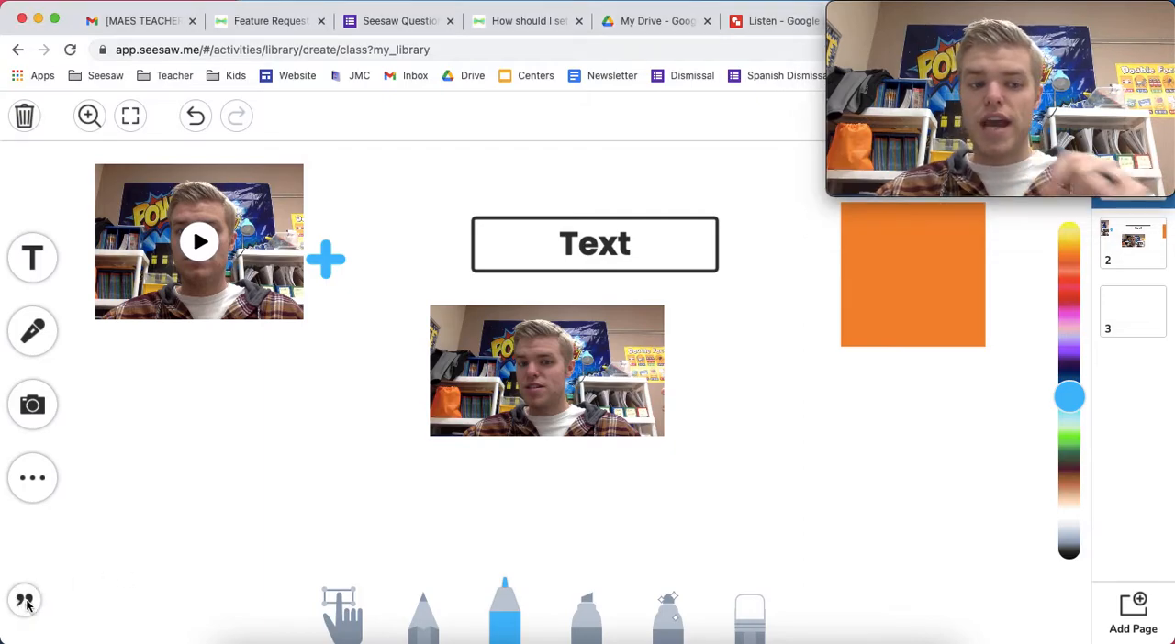
{"action": "left_click", "coordinate": [28, 600]}
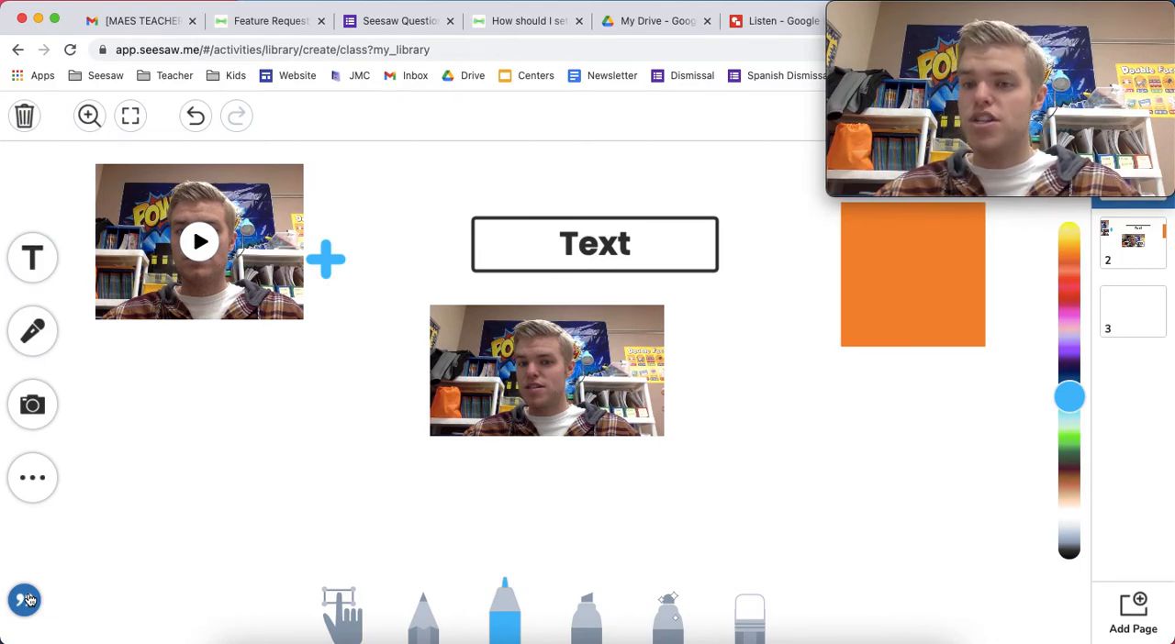
{"action": "left_click", "coordinate": [28, 601]}
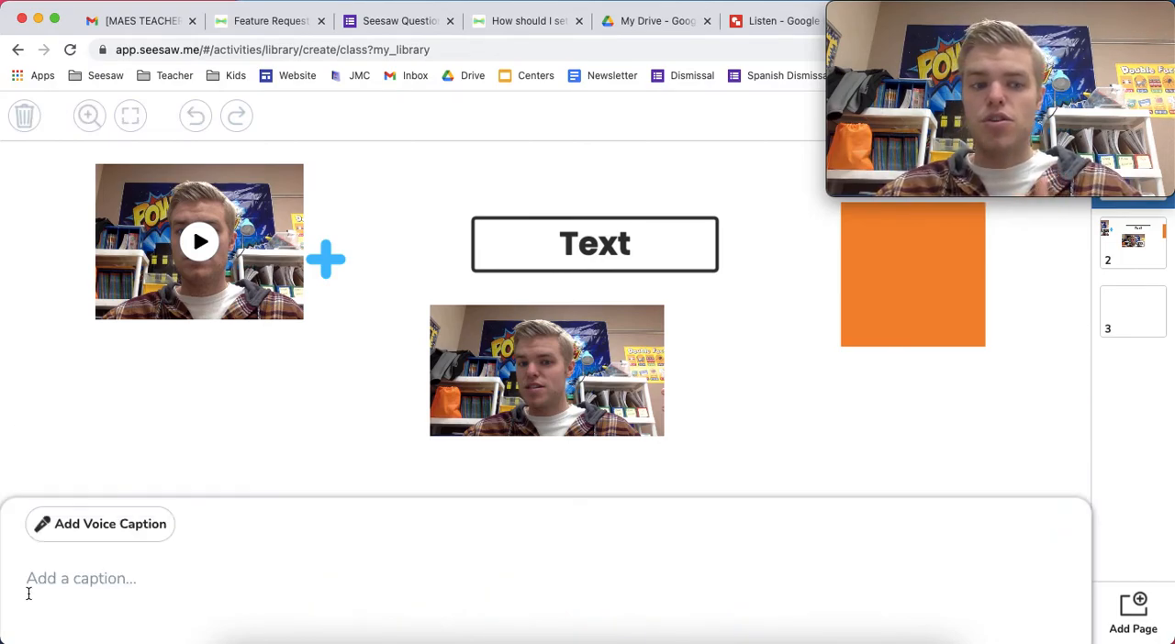
{"action": "left_click", "coordinate": [126, 530]}
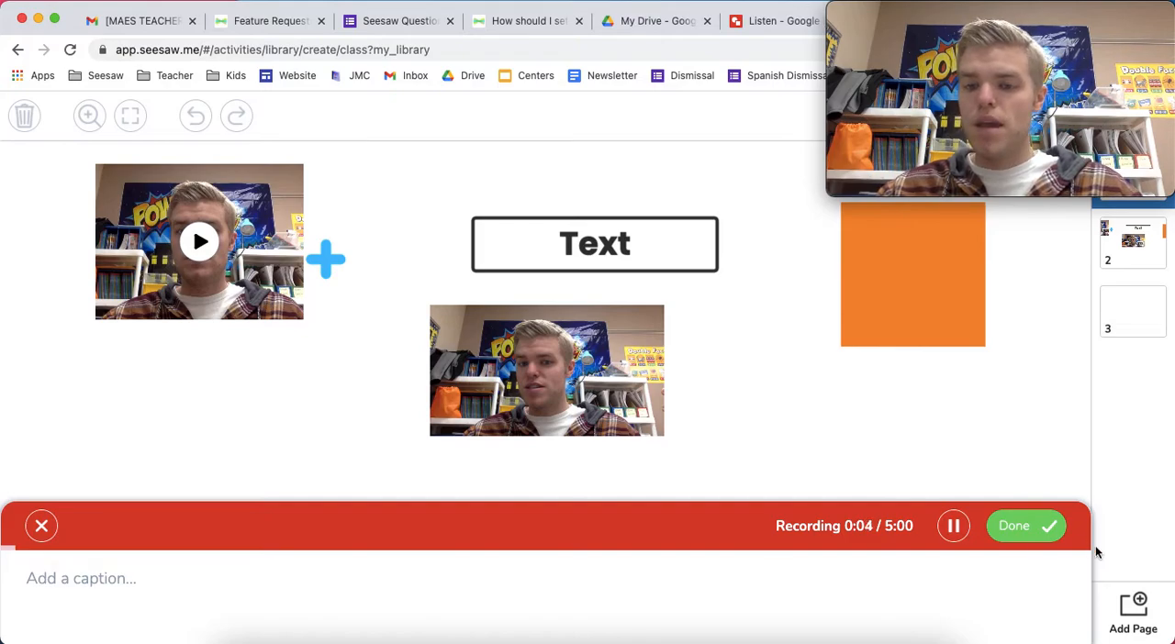
{"action": "left_click", "coordinate": [1048, 526]}
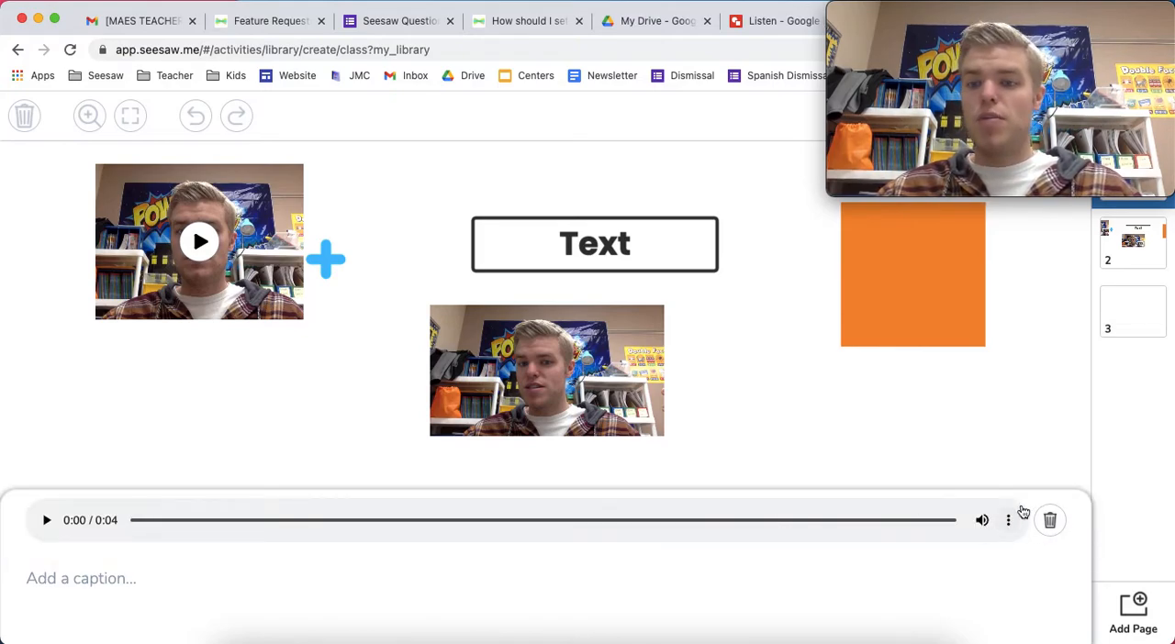
{"action": "left_click", "coordinate": [965, 440]}
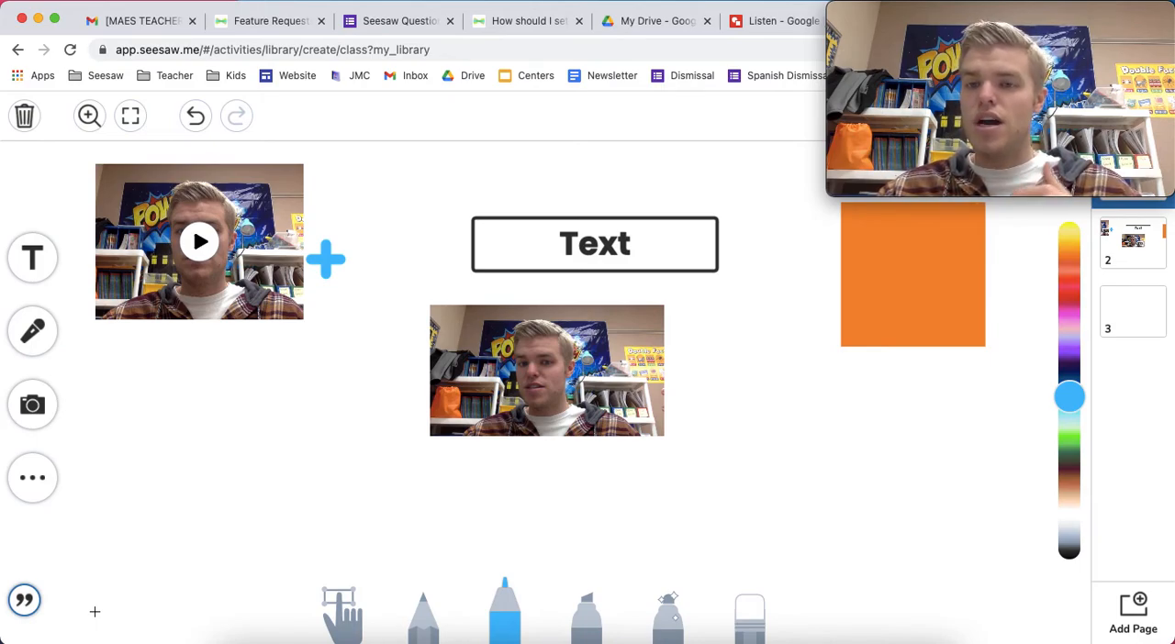
Switch to the Listen Google Drawing and download it as a JPEG image
{"action": "left_click", "coordinate": [764, 24]}
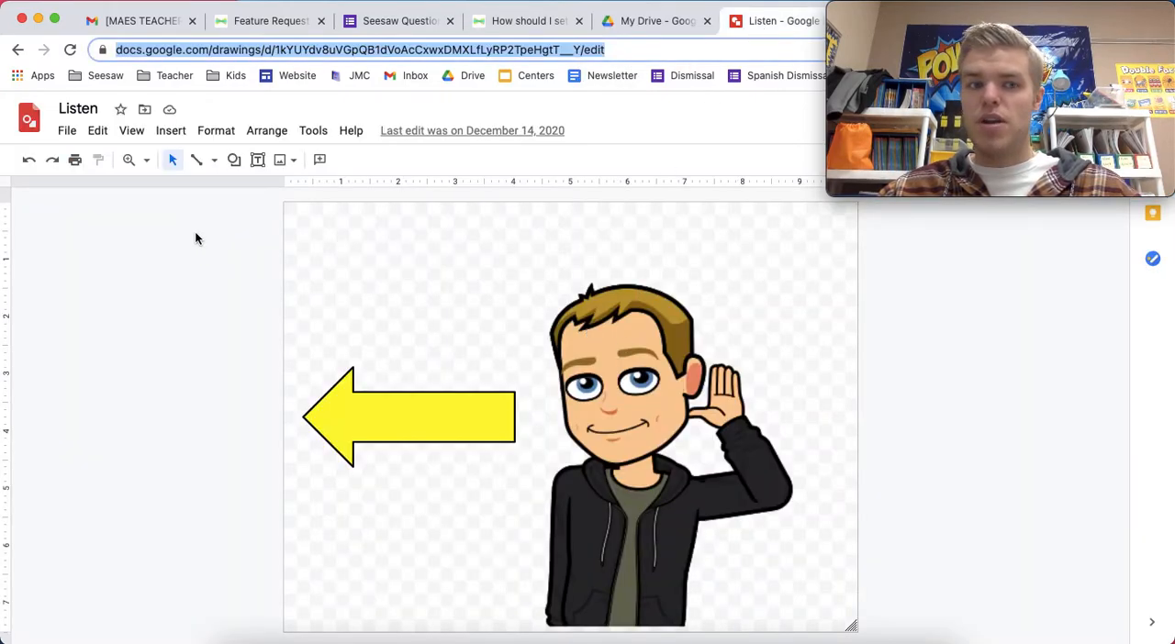
{"action": "left_click", "coordinate": [66, 134]}
{"action": "left_click", "coordinate": [67, 134]}
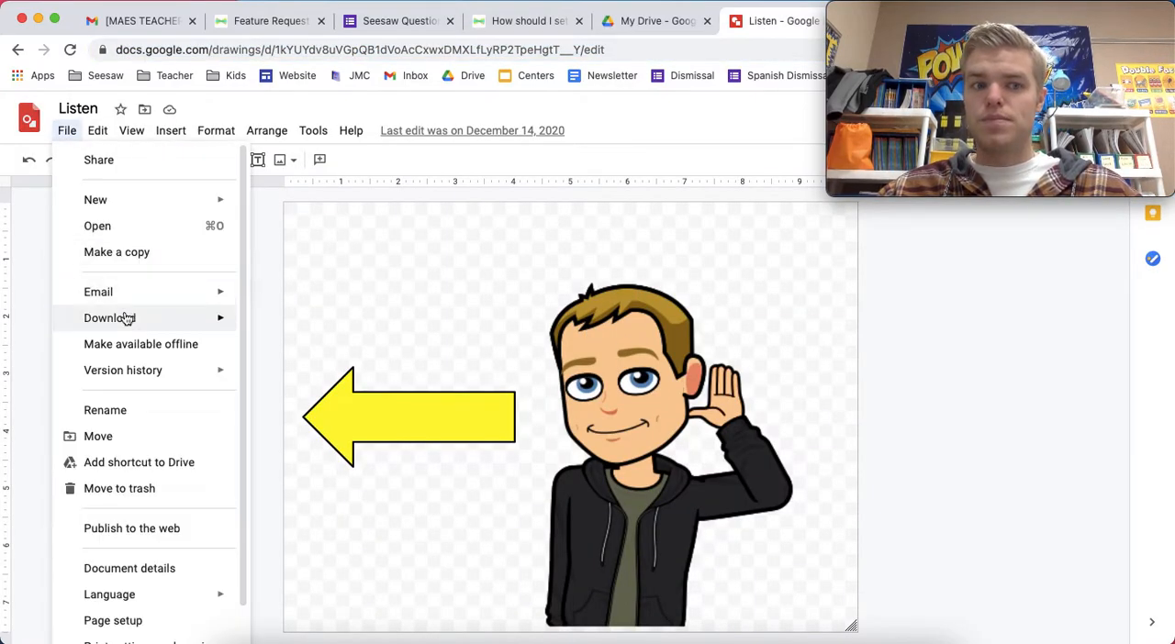
{"action": "mouse_move", "coordinate": [126, 318]}
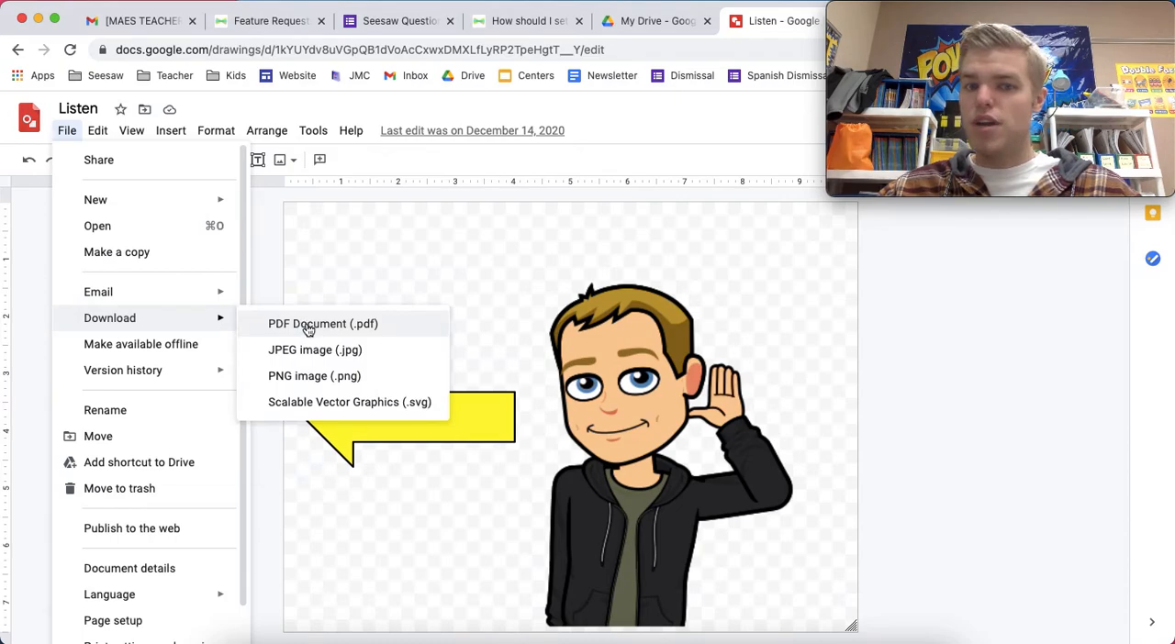
{"action": "left_click", "coordinate": [302, 355]}
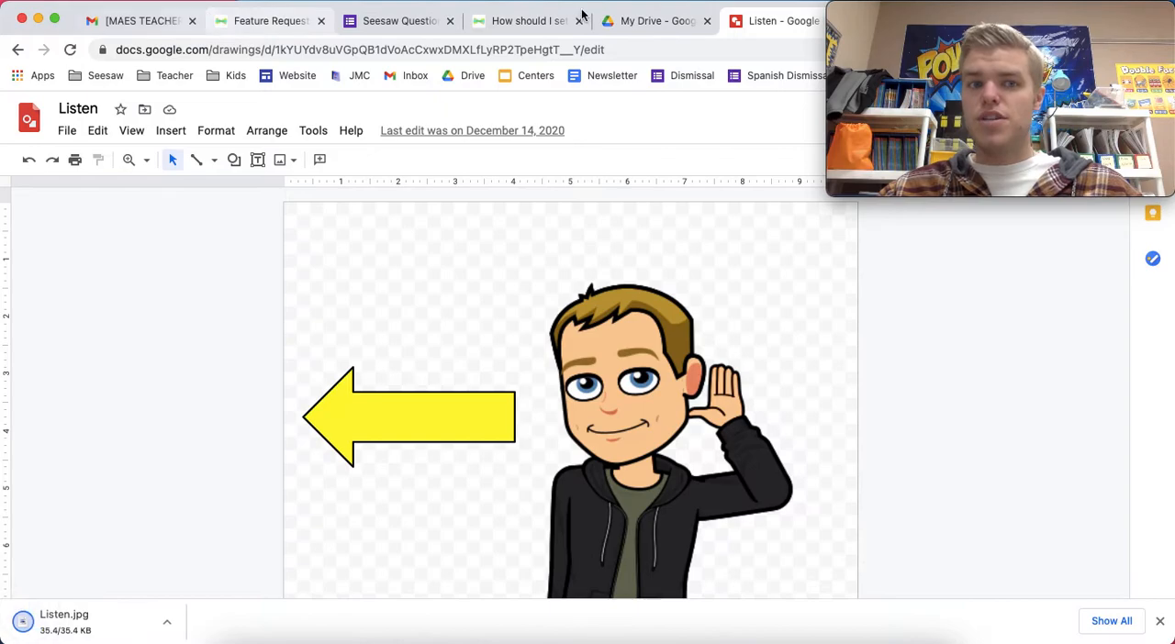
Return to Seesaw and add the downloaded Listen.jpg image to the first page
{"action": "mouse_move", "coordinate": [928, 38]}
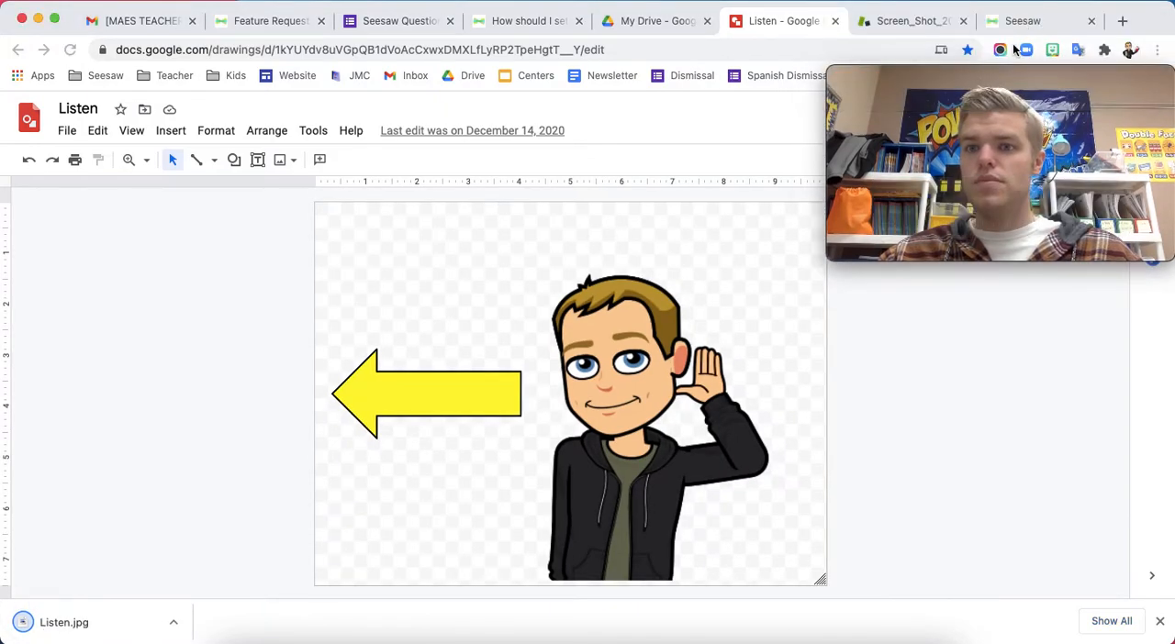
{"action": "left_click", "coordinate": [1019, 18]}
{"action": "left_click_drag", "start_coordinate": [1013, 73], "coordinate": [1002, 7]}
{"action": "left_click_drag", "start_coordinate": [92, 621], "coordinate": [252, 478]}
Shrink the Listen image and move it to the lower left corner of the page
{"action": "left_click_drag", "start_coordinate": [183, 441], "coordinate": [237, 410]}
{"action": "left_click_drag", "start_coordinate": [137, 367], "coordinate": [163, 376]}
{"action": "mouse_move", "coordinate": [113, 330]}
{"action": "left_mouse_down"}
{"action": "mouse_move", "coordinate": [309, 490]}
{"action": "mouse_move", "coordinate": [189, 506]}
{"action": "mouse_move", "coordinate": [142, 533]}
{"action": "mouse_move", "coordinate": [175, 519]}
{"action": "left_mouse_up"}
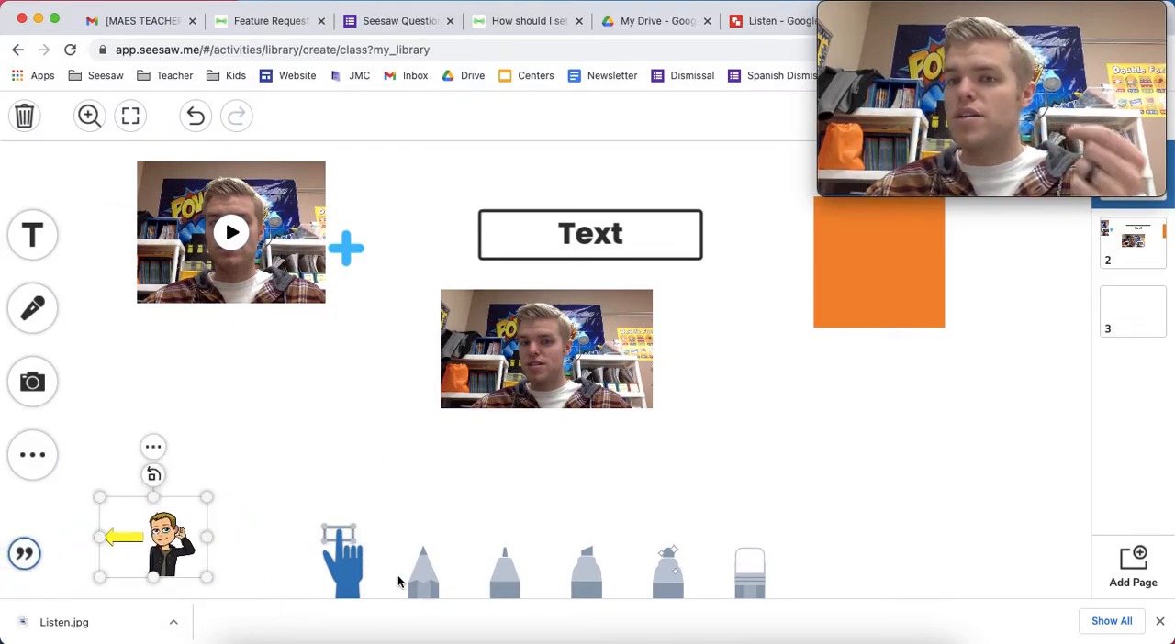
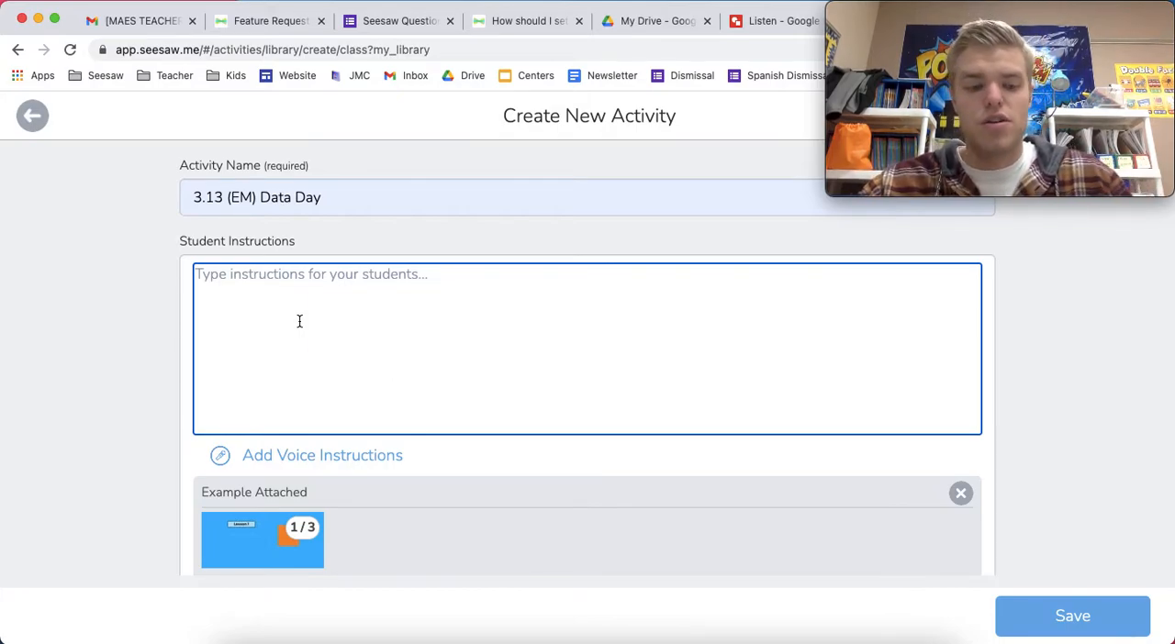
Enter placeholder numbered student instructions and save the activity
{"action": "type", "text": "1. Onstructions"}
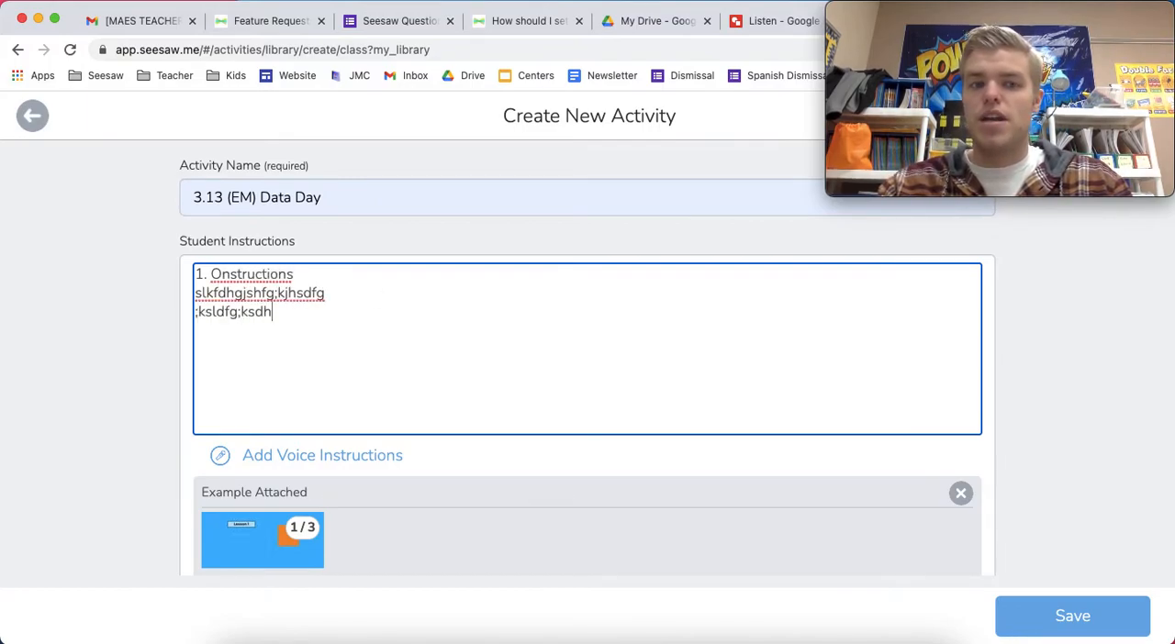
{"action": "left_click", "coordinate": [1044, 613]}
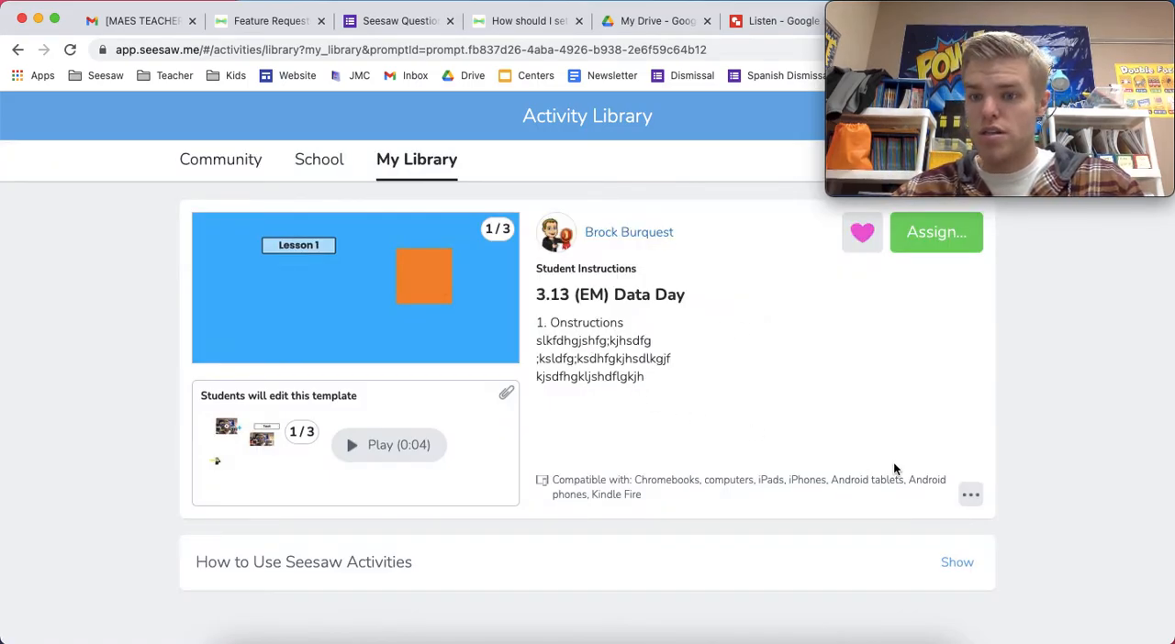
Reopen the activity for editing, replace the instructions with "1. :add:" and save
{"action": "left_click", "coordinate": [970, 498]}
{"action": "left_click", "coordinate": [895, 584]}
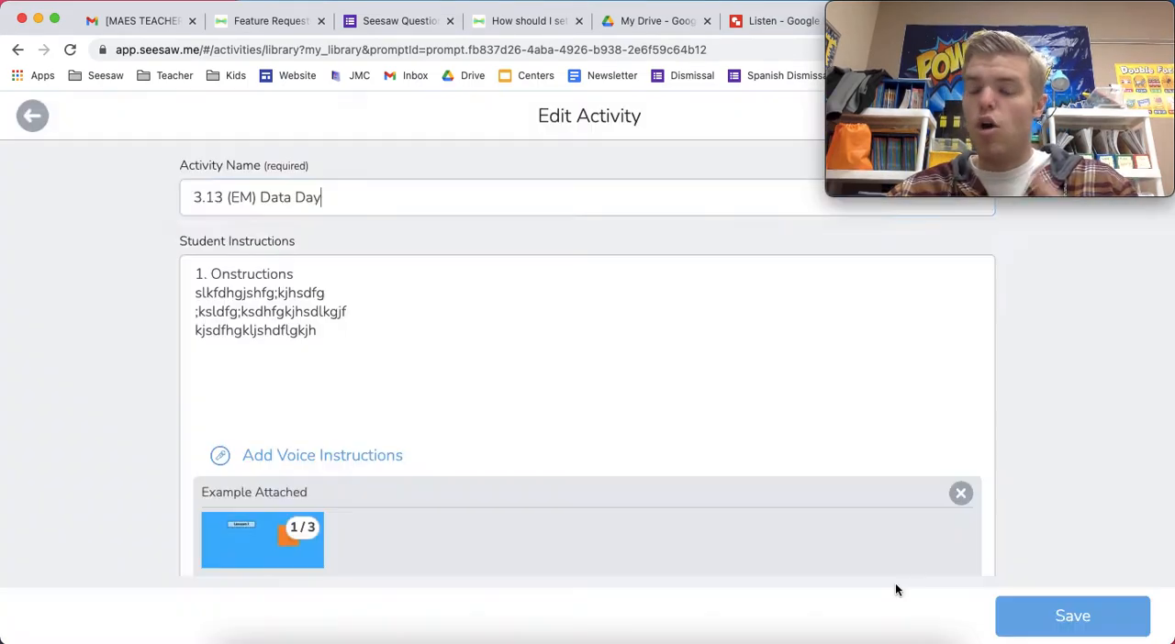
{"action": "left_click_drag", "start_coordinate": [321, 332], "coordinate": [212, 266]}
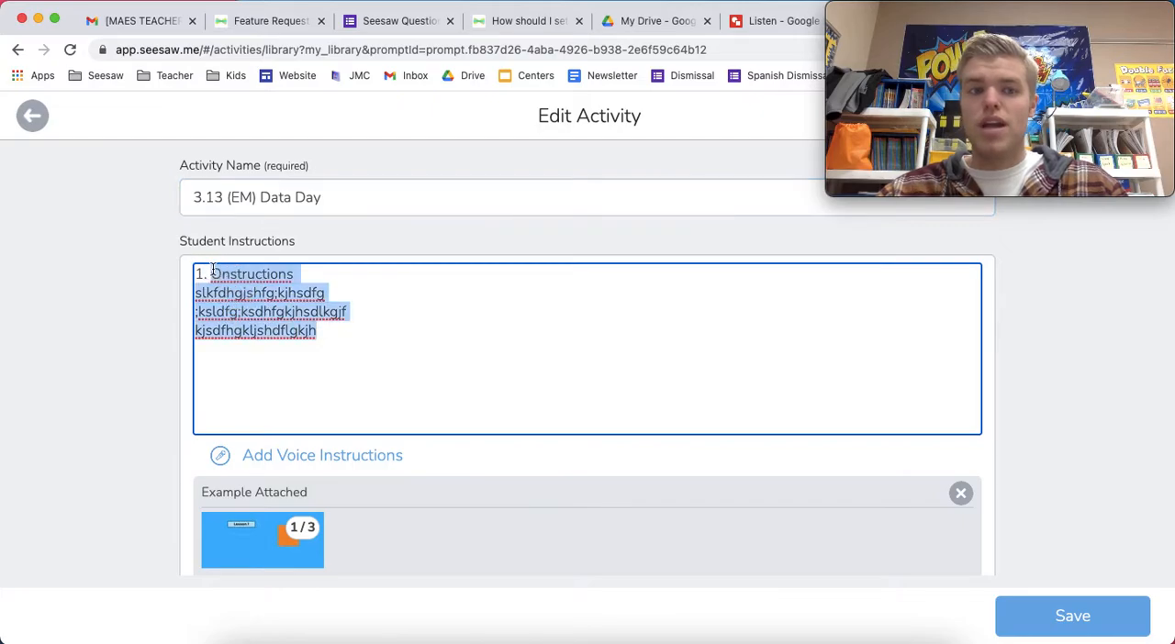
{"action": "key", "text": "BackSpace"}
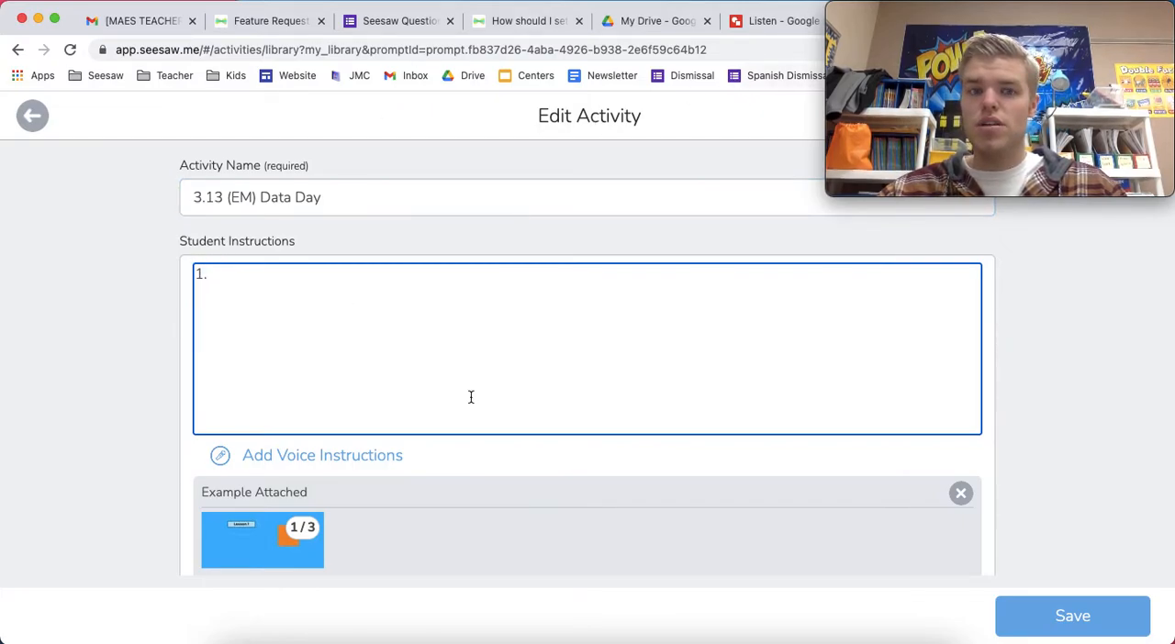
{"action": "type", "text": ":add:"}
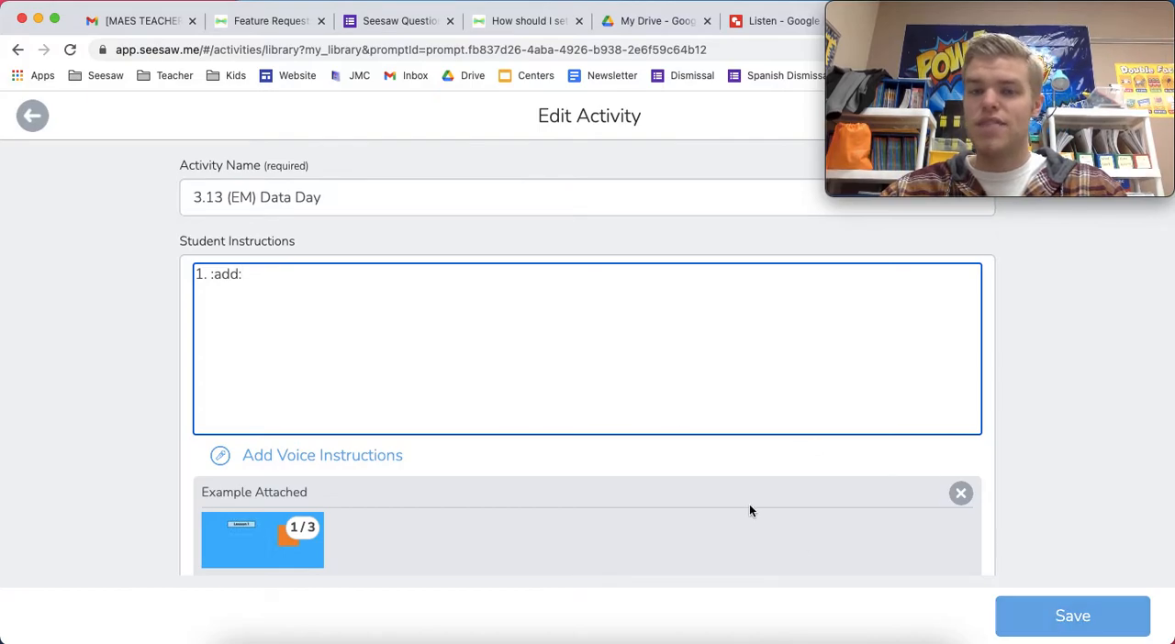
{"action": "left_click", "coordinate": [1062, 615]}
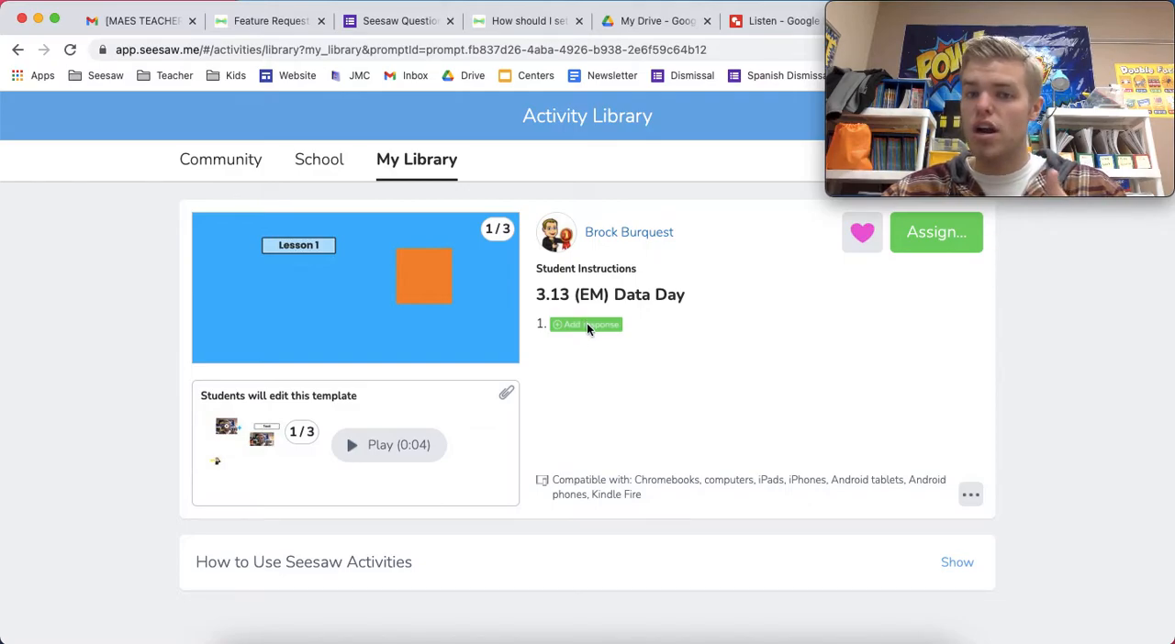
Reopen the activity for editing and consult the Seesaw Icon Shortcuts chart in another tab
{"action": "left_click", "coordinate": [970, 495]}
{"action": "left_click", "coordinate": [872, 587]}
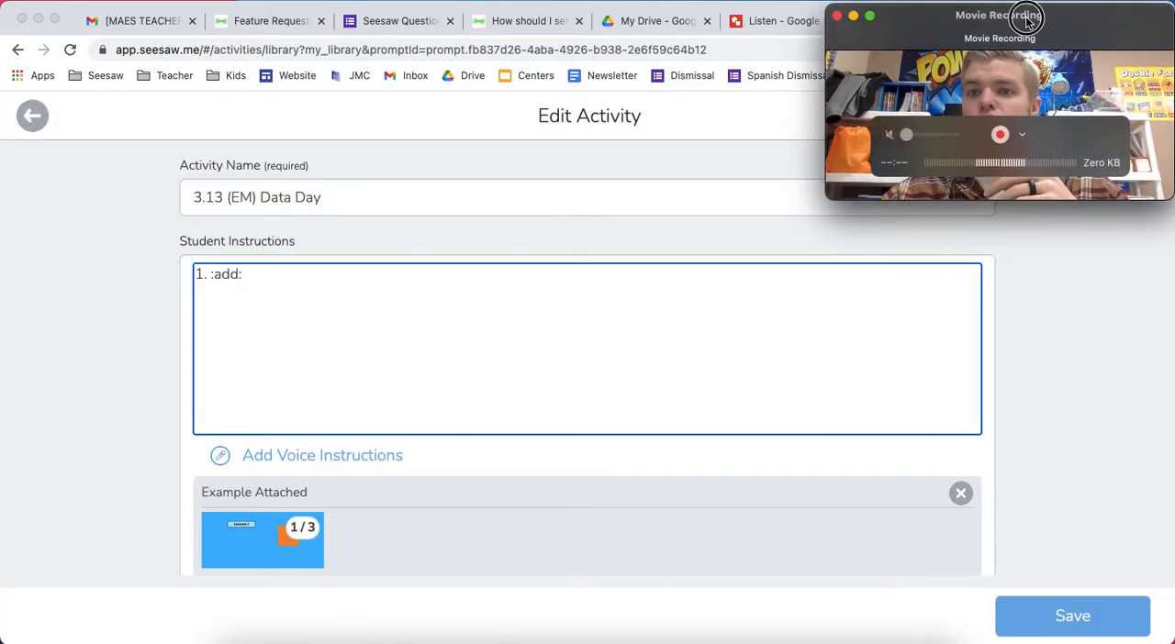
{"action": "left_click_drag", "start_coordinate": [1031, 11], "coordinate": [1031, 64]}
{"action": "left_click", "coordinate": [907, 21]}
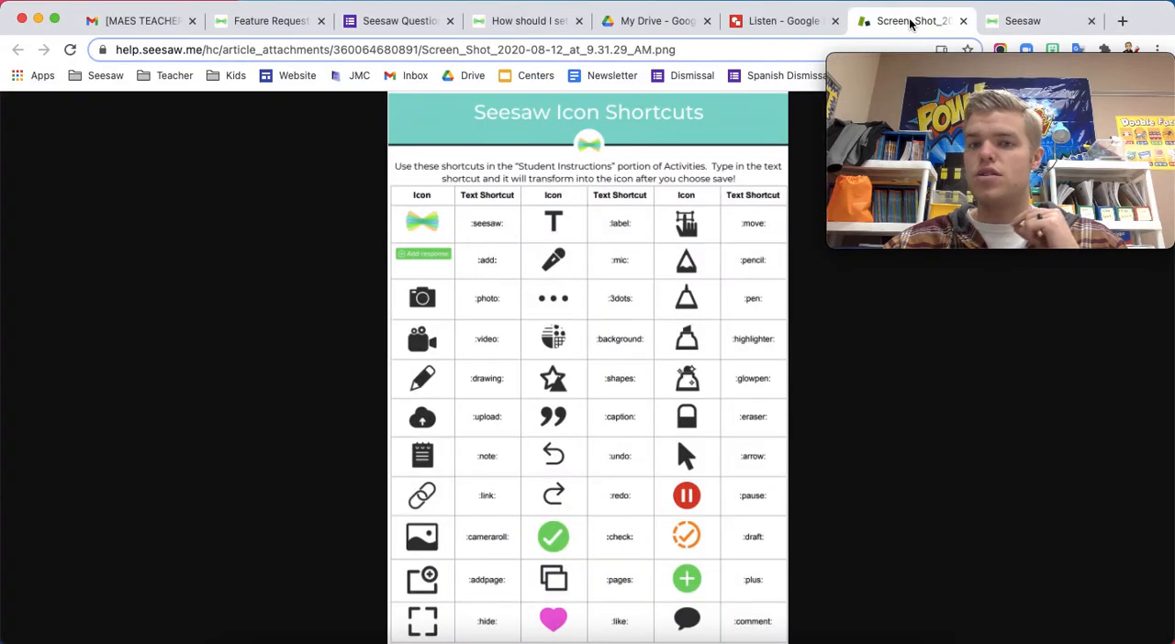
{"action": "left_click_drag", "start_coordinate": [990, 55], "coordinate": [983, 18]}
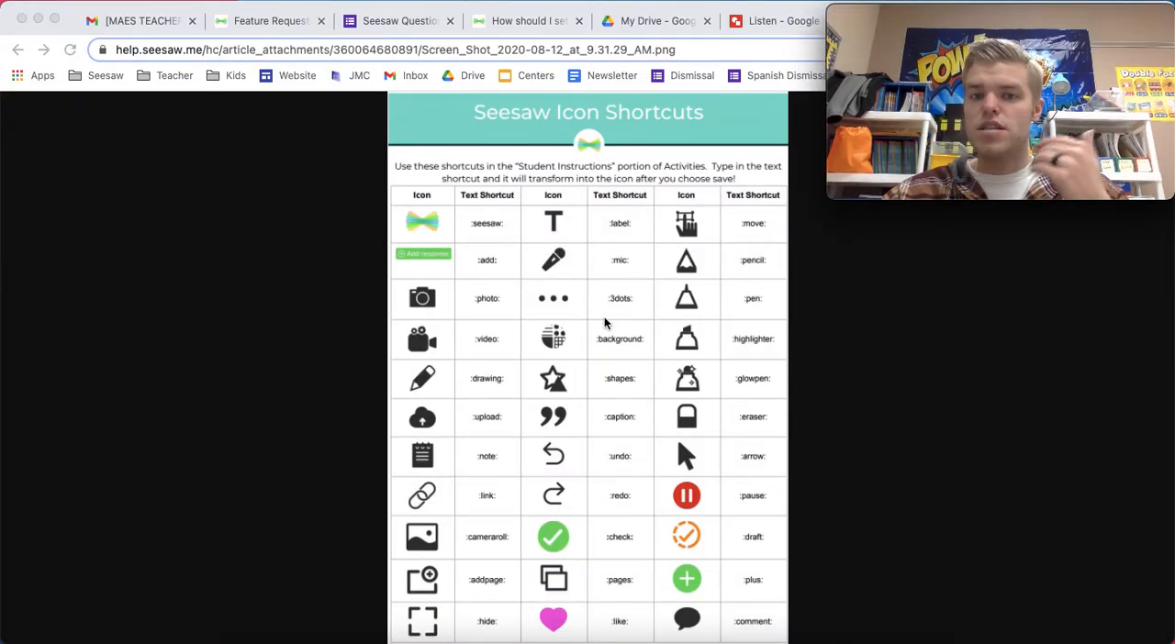
{"action": "scroll", "coordinate": [604, 320], "scroll_direction": "down", "scroll_amount": 1}
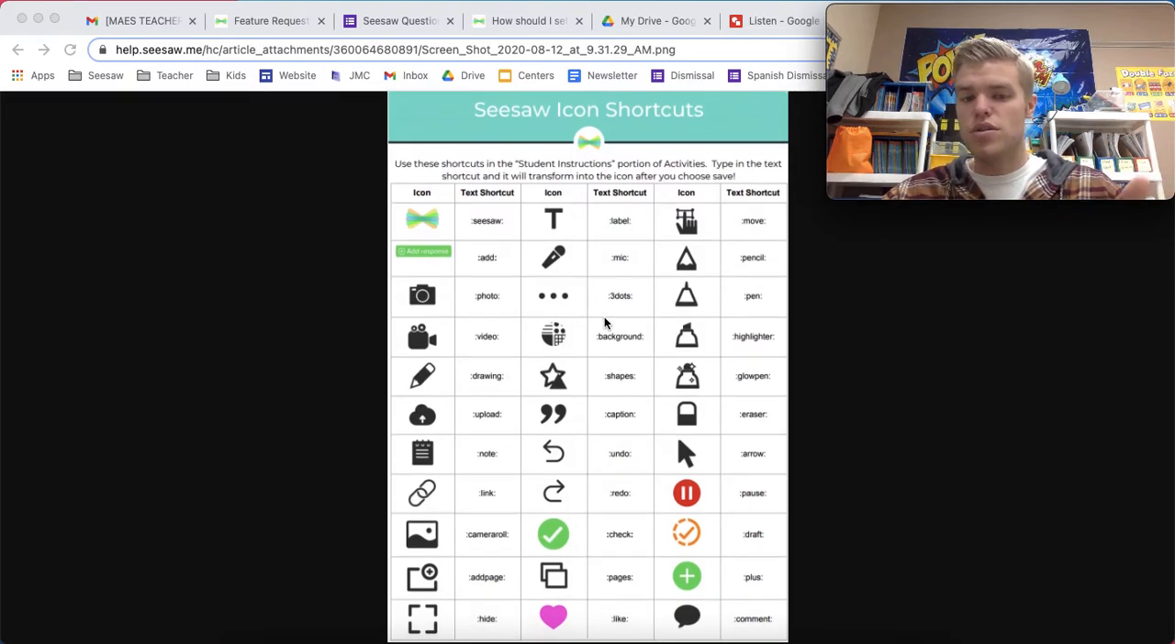
{"action": "scroll", "coordinate": [643, 303], "scroll_direction": "up", "scroll_amount": 1}
{"action": "mouse_move", "coordinate": [936, 16]}
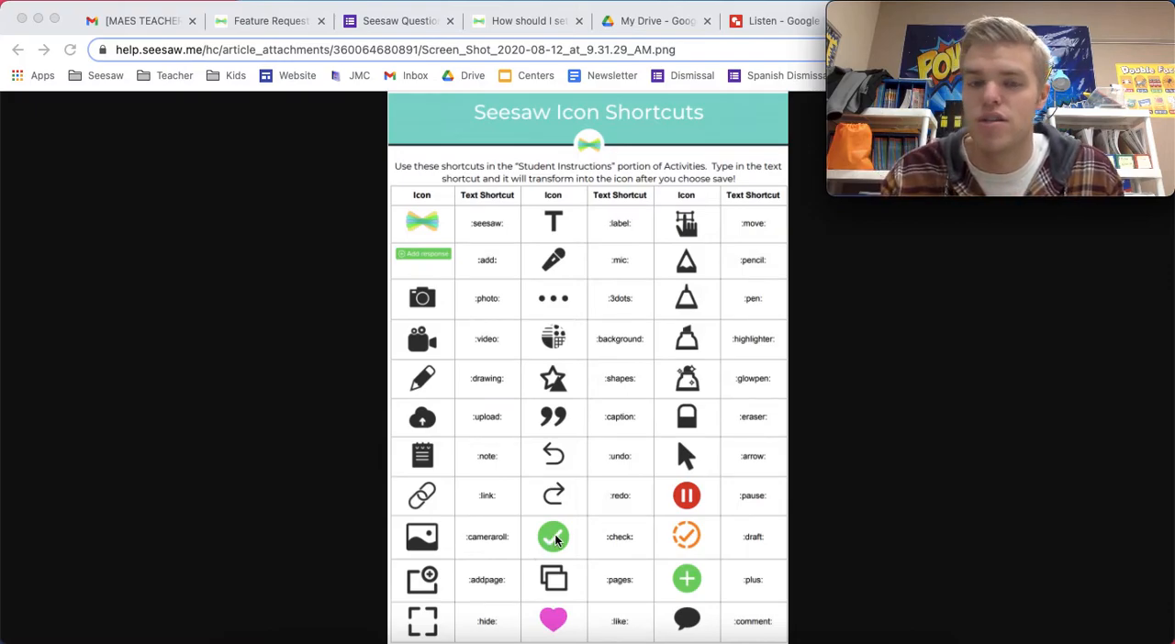
{"action": "mouse_move", "coordinate": [873, 115]}
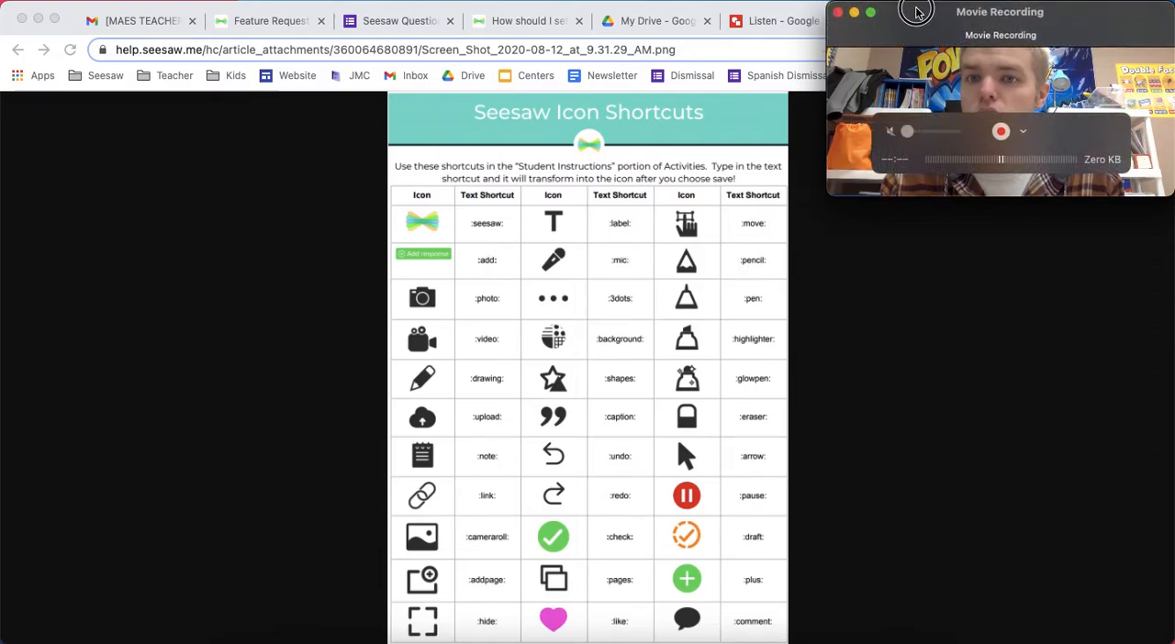
{"action": "left_click_drag", "start_coordinate": [916, 11], "coordinate": [916, 48]}
{"action": "left_click", "coordinate": [1023, 21]}
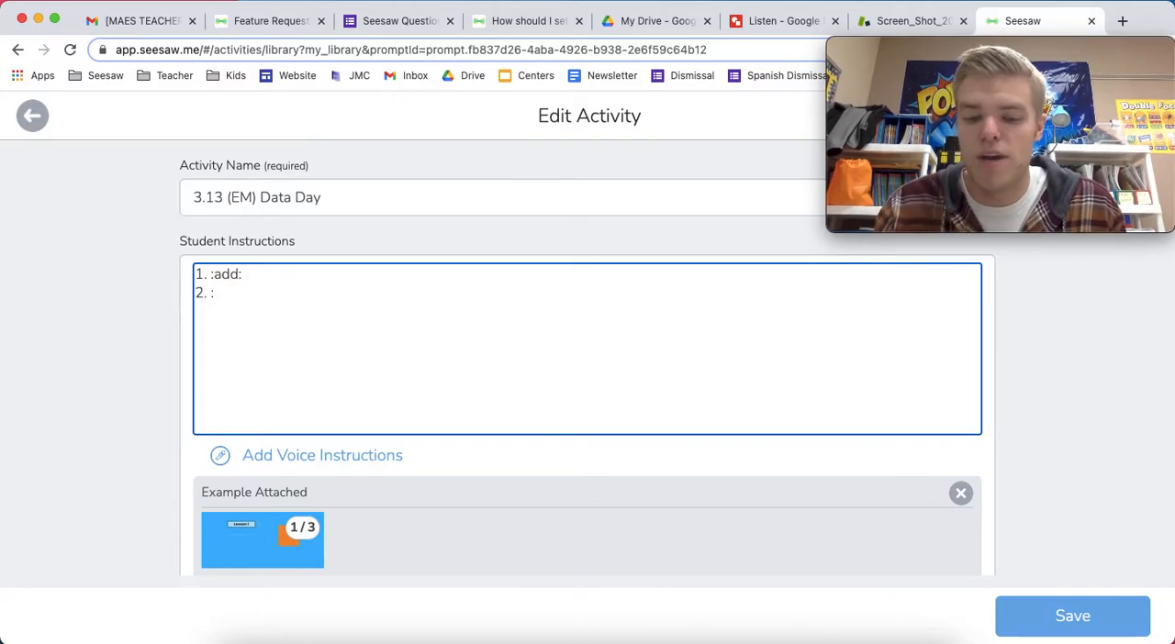
Add a second instruction line "2. :mic:" and save the activity
{"action": "type", "text": "mic:"}
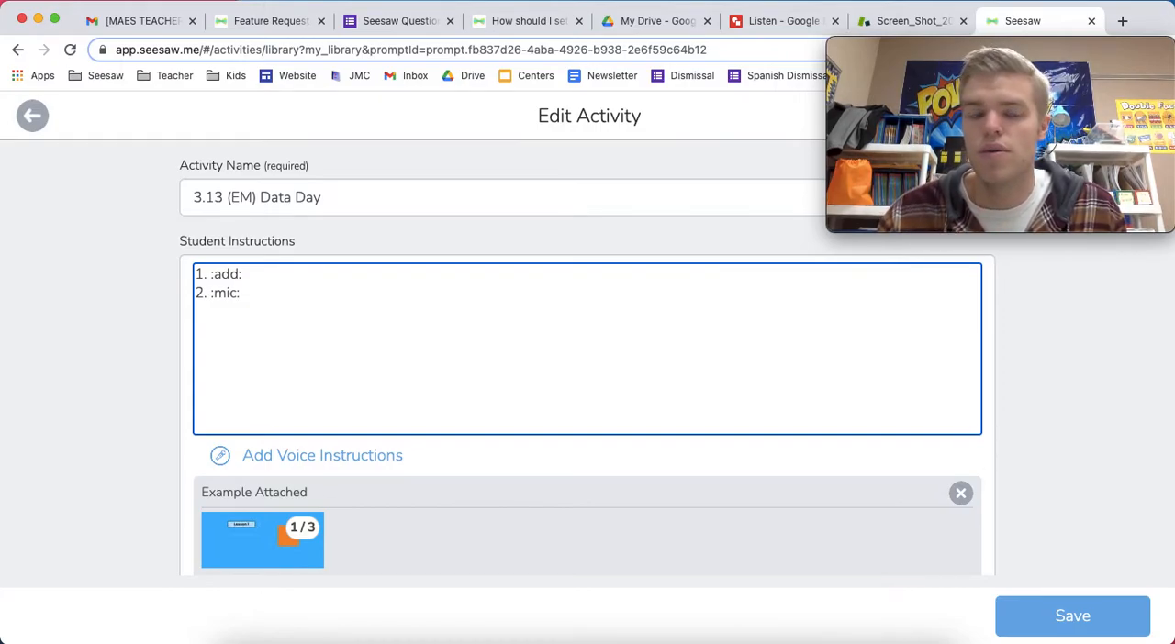
{"action": "left_click", "coordinate": [1053, 629]}
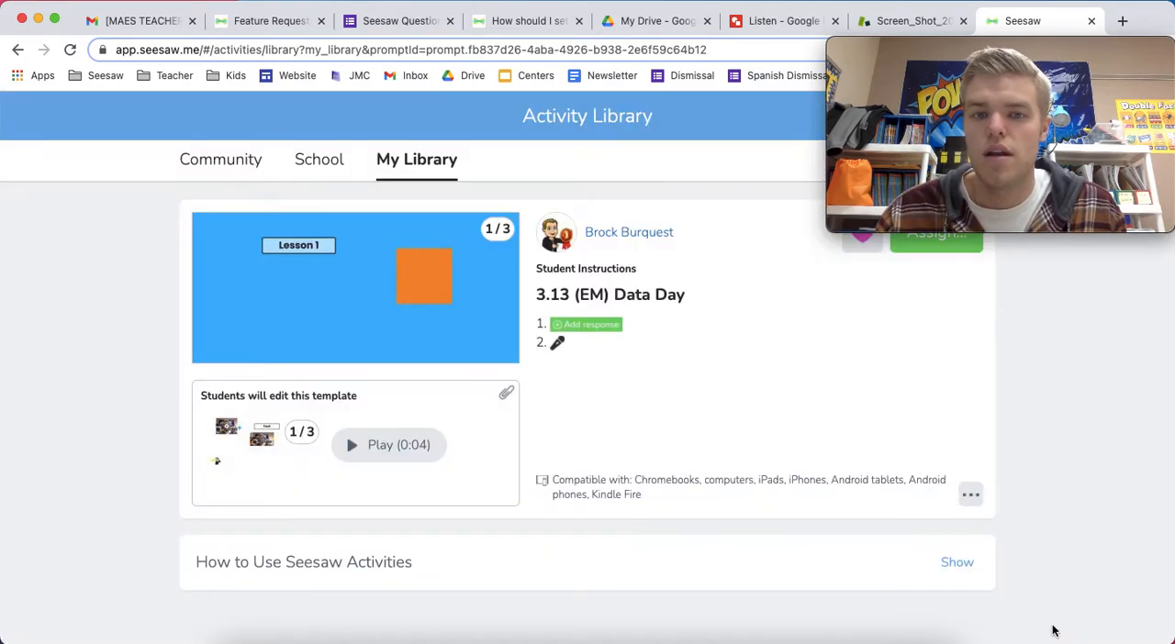
Reopen the activity for editing and copy the Google Translate Spanish translation of the instructions
{"action": "left_click", "coordinate": [970, 495]}
{"action": "left_click", "coordinate": [904, 588]}
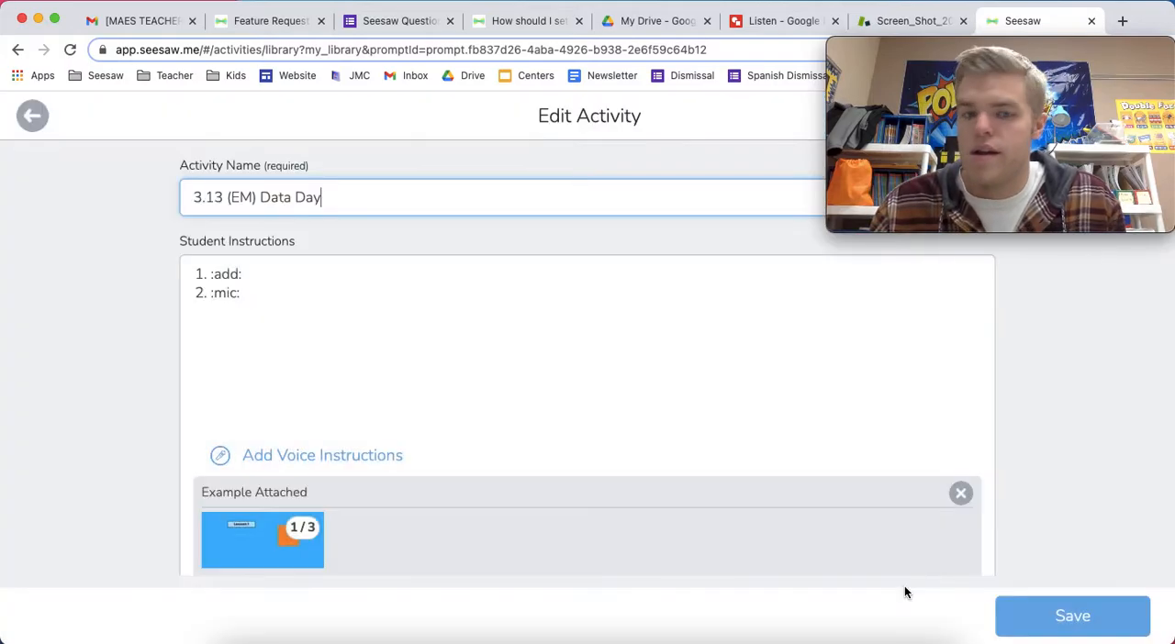
{"action": "left_click", "coordinate": [303, 304]}
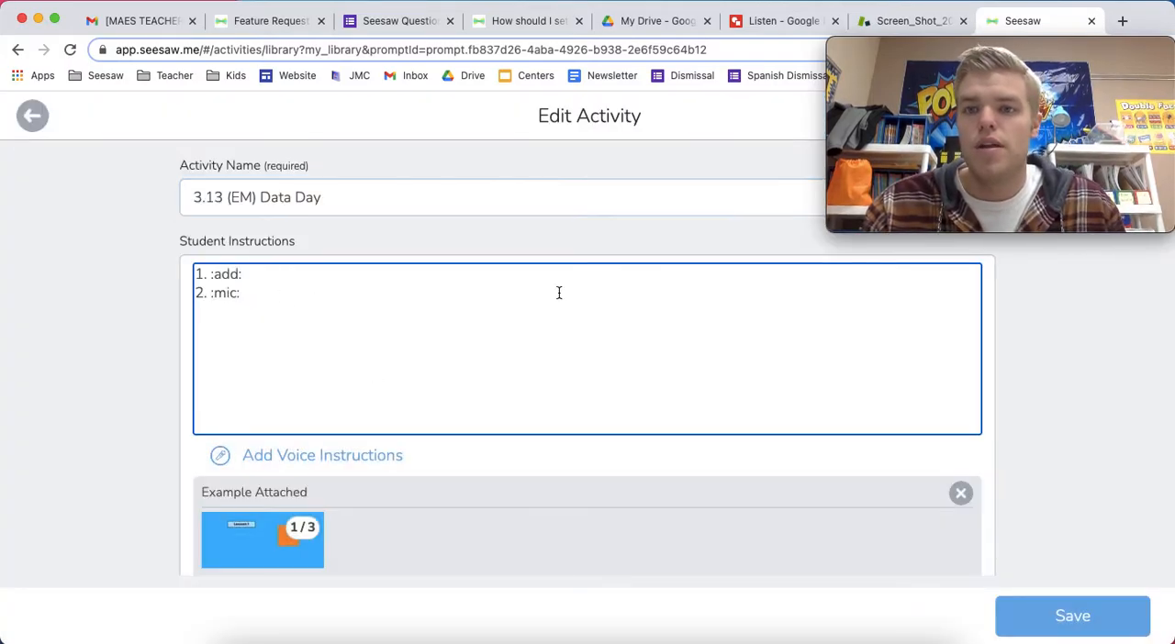
{"action": "left_click_drag", "start_coordinate": [1070, 58], "coordinate": [1063, 130]}
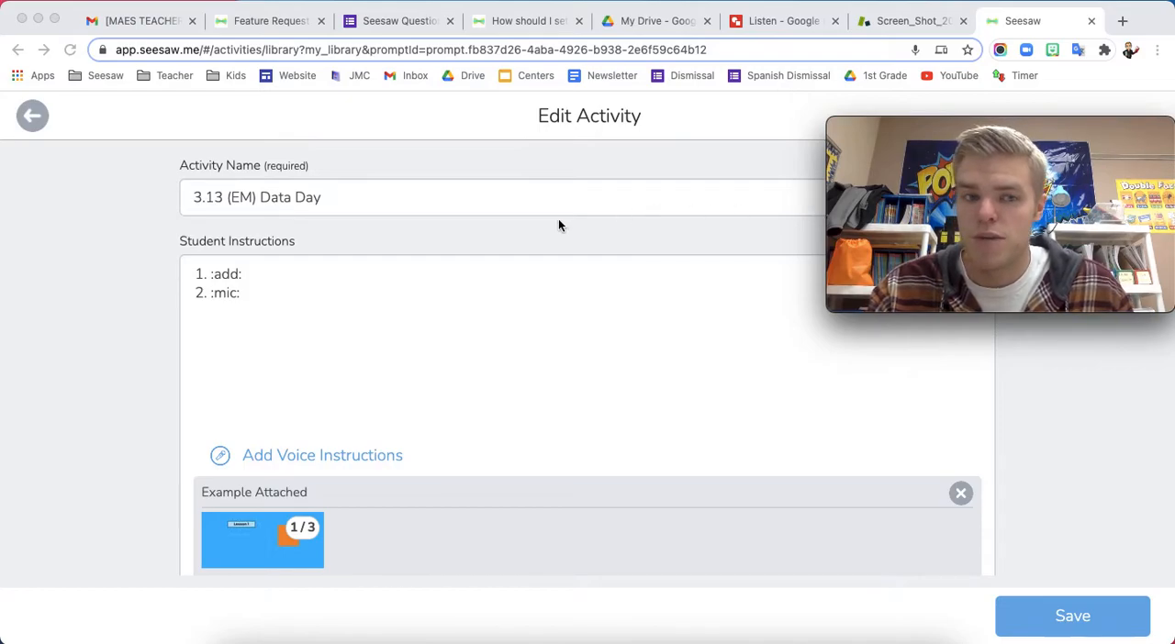
{"action": "left_click_drag", "start_coordinate": [270, 296], "coordinate": [196, 273]}
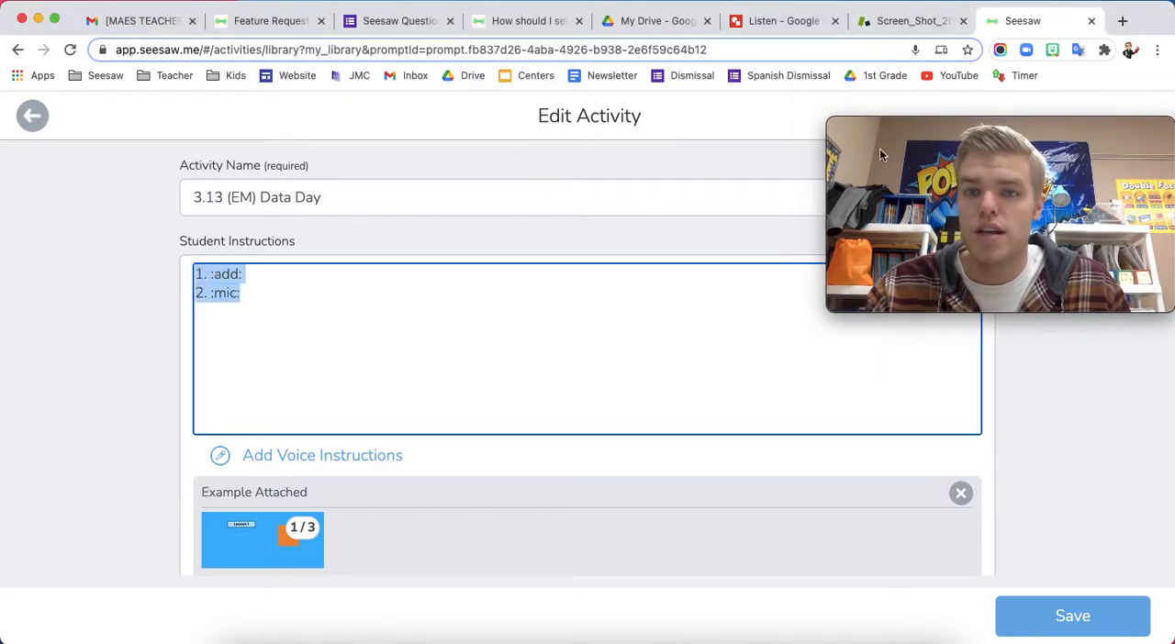
{"action": "left_click", "coordinate": [1077, 50]}
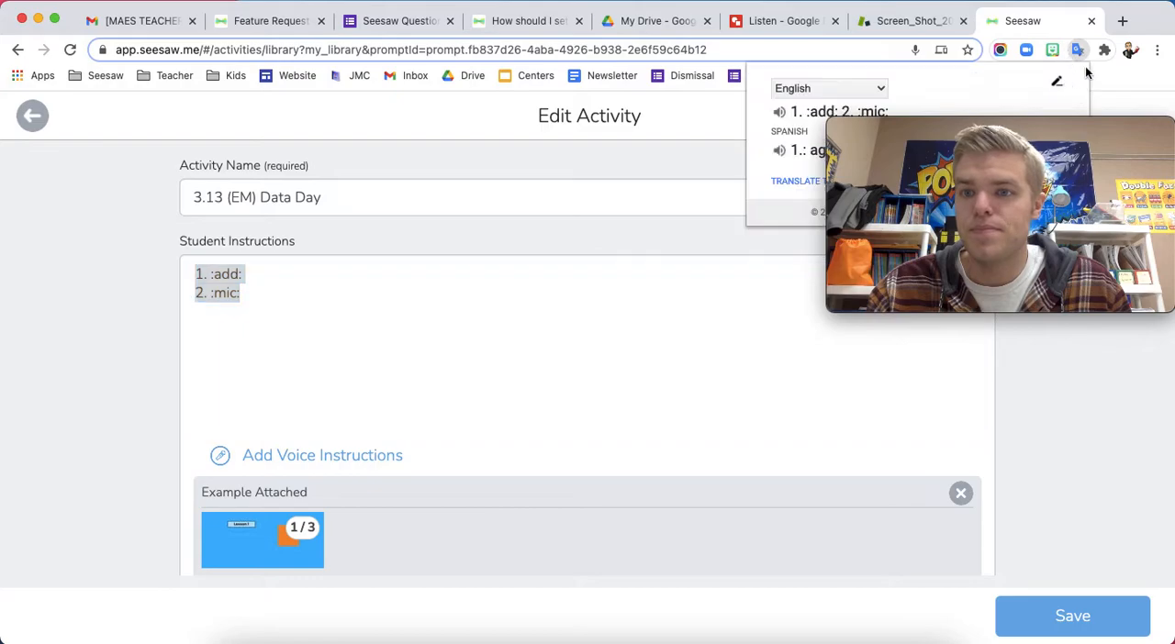
{"action": "left_click_drag", "start_coordinate": [915, 129], "coordinate": [916, 213]}
{"action": "mouse_move", "coordinate": [963, 152]}
{"action": "left_mouse_down"}
{"action": "mouse_move", "coordinate": [785, 152]}
{"action": "mouse_move", "coordinate": [976, 158]}
{"action": "left_mouse_up"}
{"action": "key", "text": "ctrl+c"}
Paste the Spanish translation below the English instructions, split it onto two lines, and save
{"action": "left_click", "coordinate": [375, 328]}
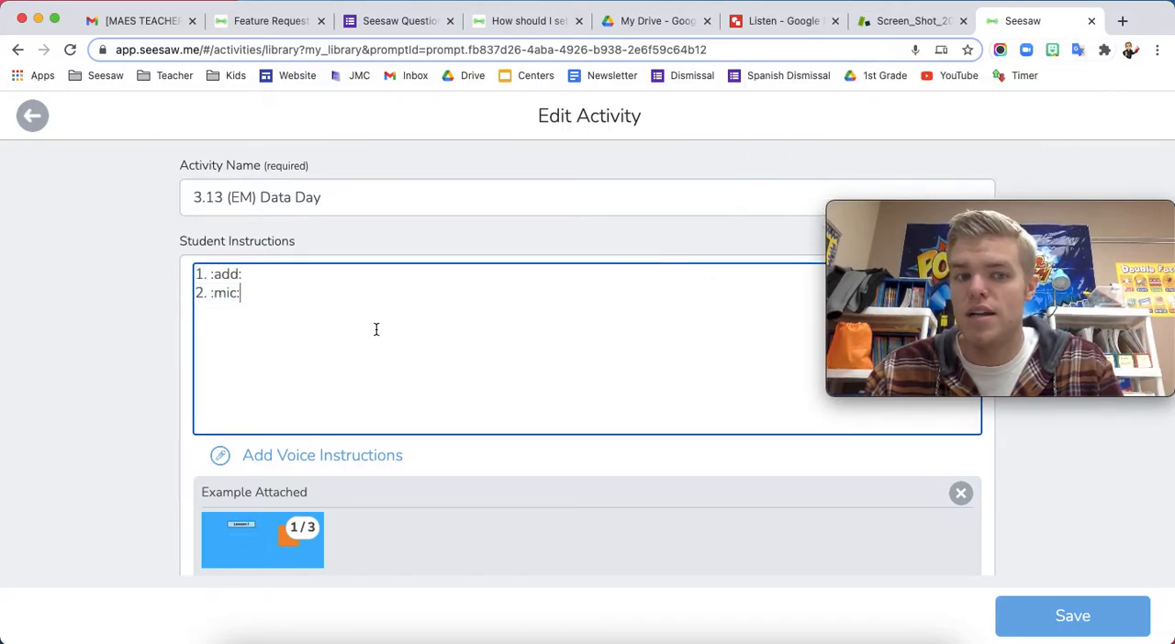
{"action": "key", "text": "Return"}
{"action": "key", "text": "Return"}
{"action": "key", "text": "ctrl+v"}
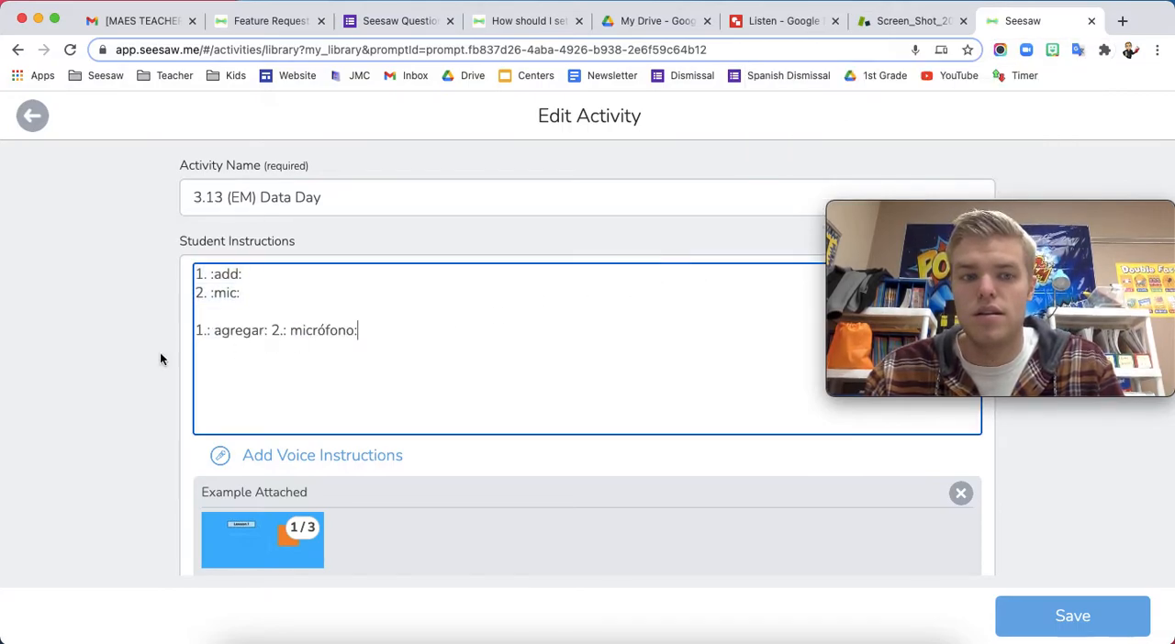
{"action": "left_click", "coordinate": [271, 330]}
{"action": "key", "text": "Return"}
{"action": "left_click_drag", "start_coordinate": [992, 204], "coordinate": [988, 22]}
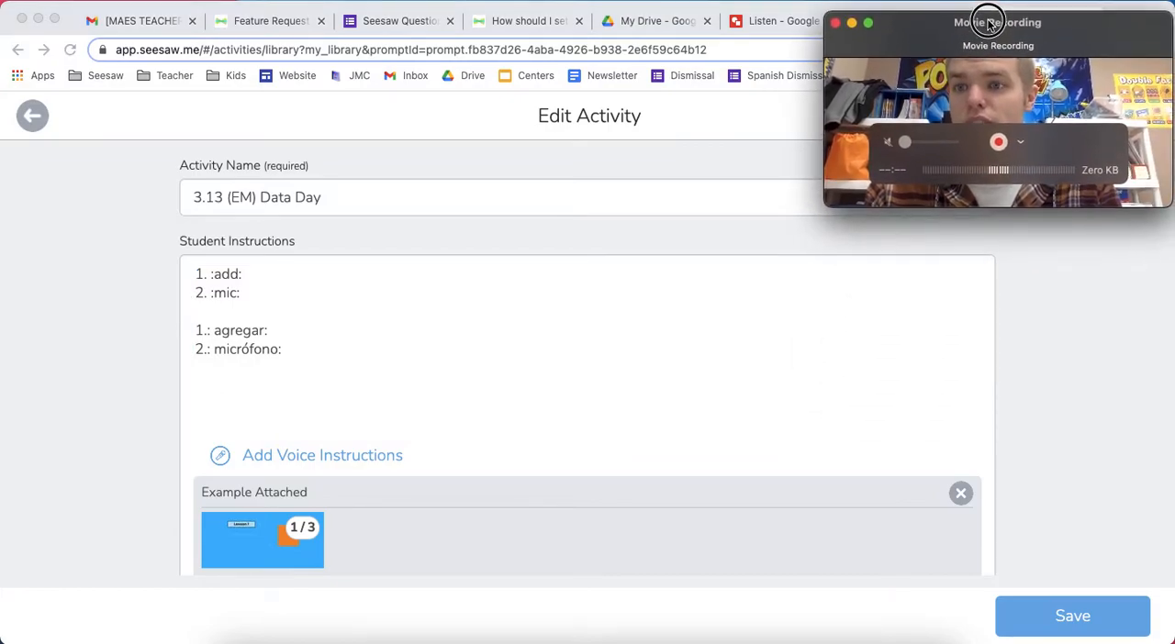
{"action": "left_click", "coordinate": [1062, 616]}
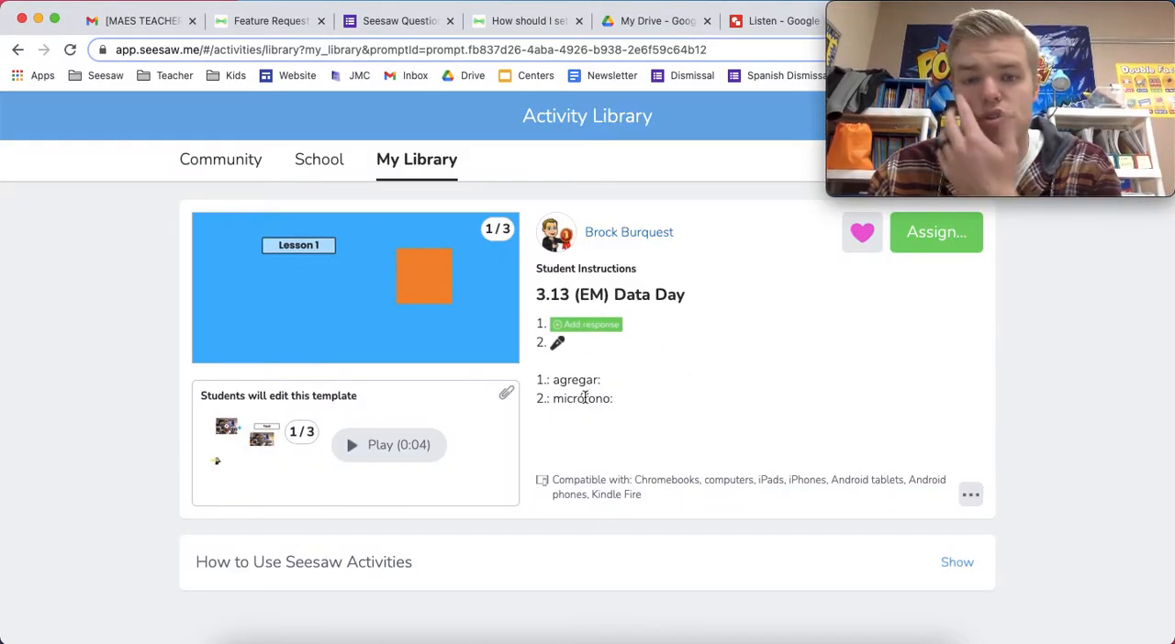
Reopen the activity for editing
{"action": "left_click", "coordinate": [971, 493]}
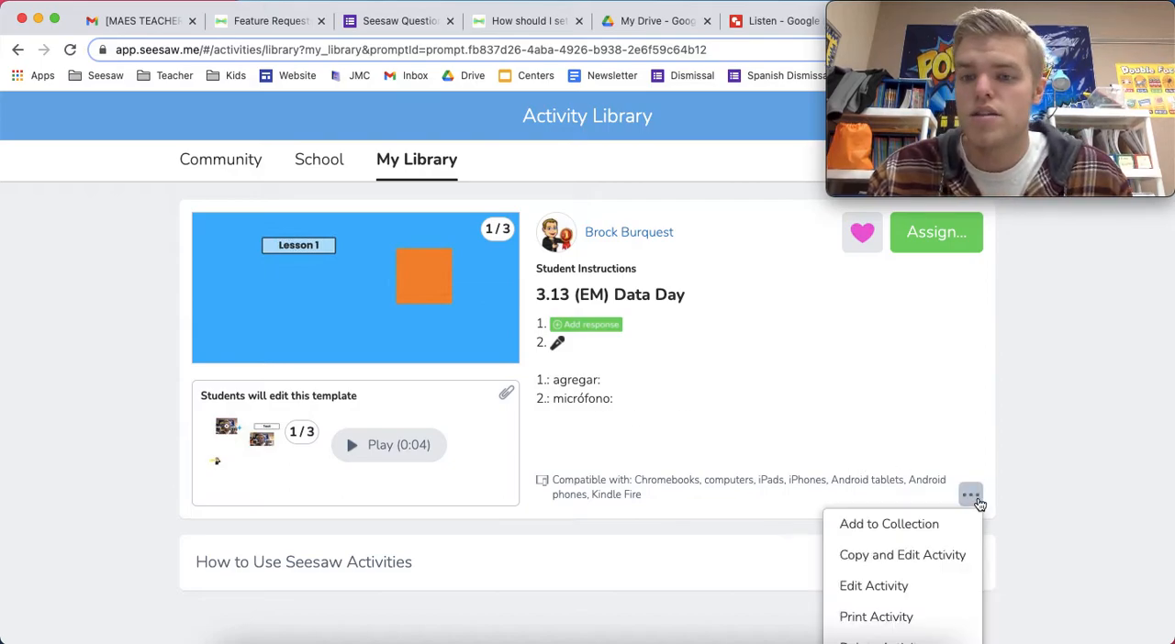
{"action": "left_click", "coordinate": [892, 585]}
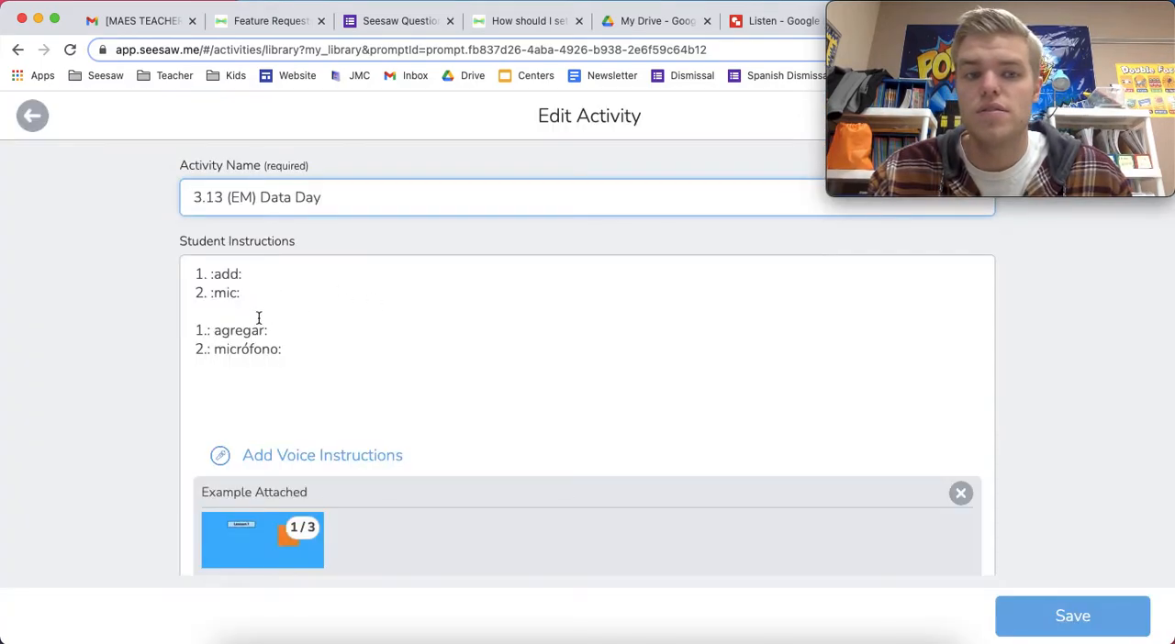
{"action": "left_click_drag", "start_coordinate": [216, 274], "coordinate": [235, 275]}
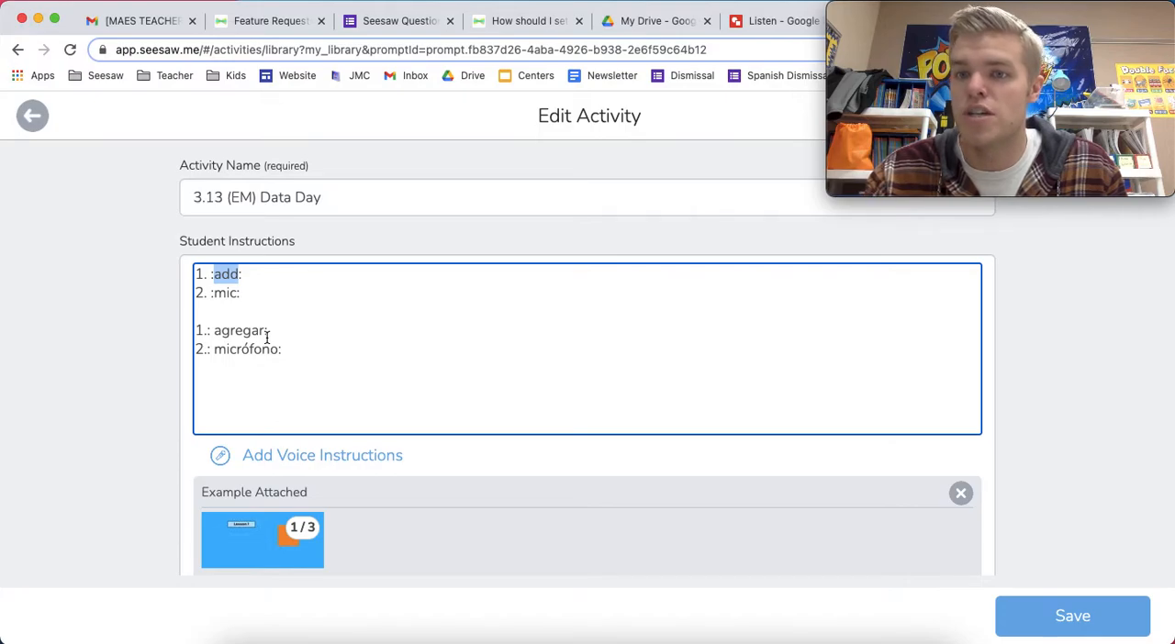
{"action": "left_click", "coordinate": [209, 332]}
{"action": "type", "text": "Watch t"}
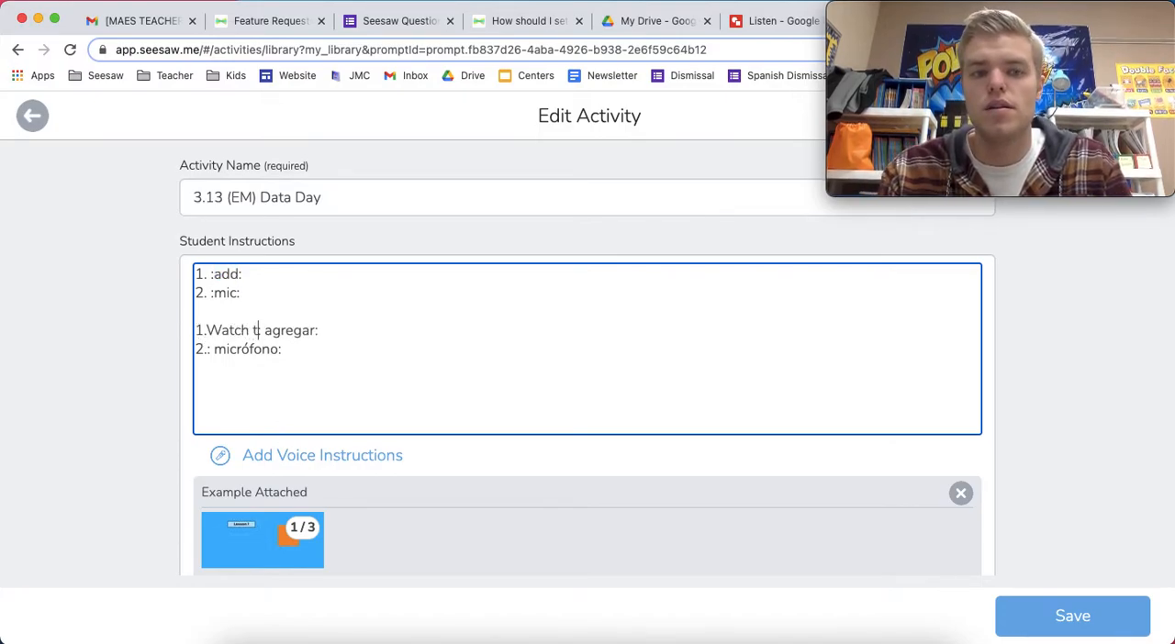
{"action": "key", "text": "BackSpace"}
{"action": "key", "text": "BackSpace"}
{"action": "key", "text": "BackSpace"}
{"action": "key", "text": "BackSpace"}
{"action": "key", "text": "BackSpace"}
{"action": "key", "text": "BackSpace"}
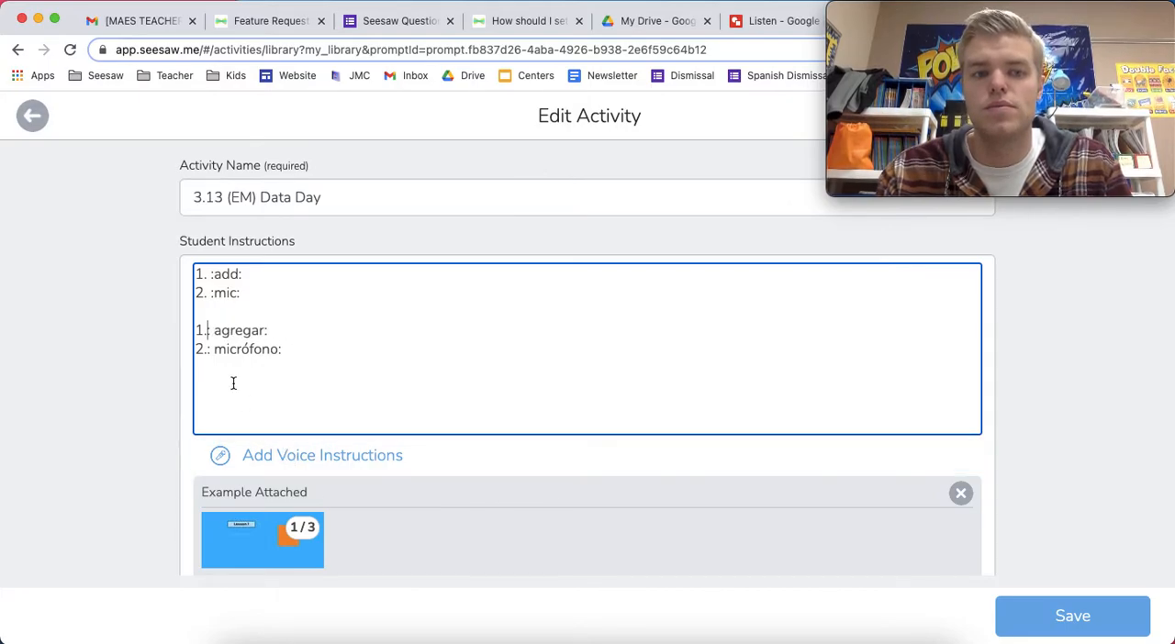
Rewrite the second Spanish line as "2. Click the :micrófono:"
{"action": "left_click", "coordinate": [211, 352]}
{"action": "key", "text": "Right"}
{"action": "key", "text": "BackSpace"}
{"action": "key", "text": "BackSpace"}
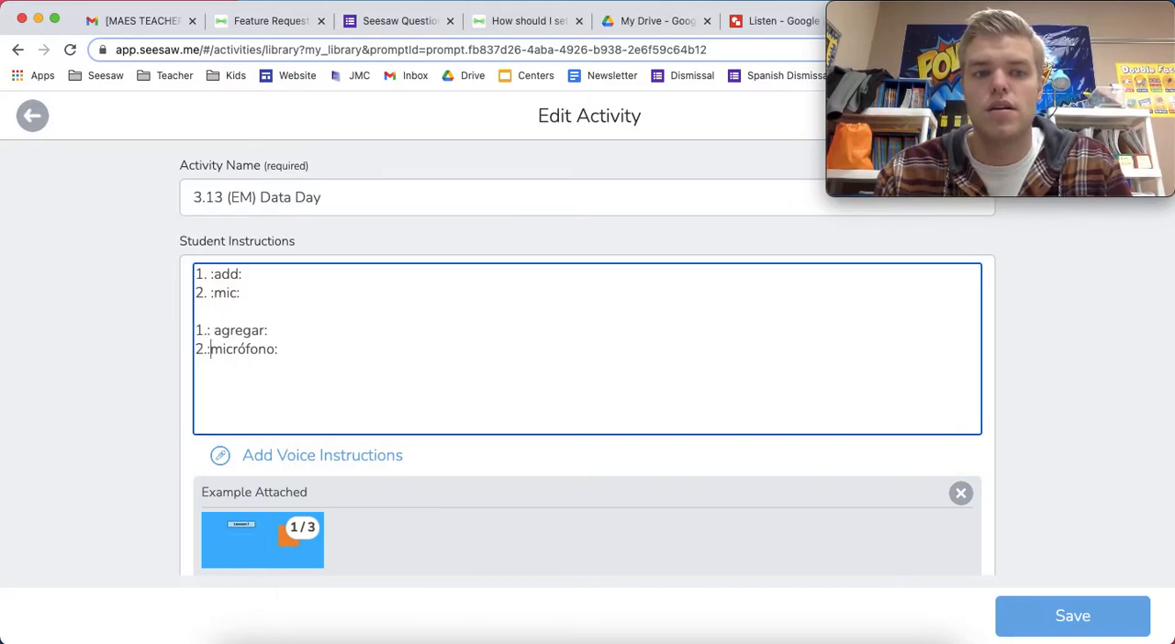
{"action": "type", "text": "Lci"}
{"action": "key", "text": "BackSpace"}
{"action": "key", "text": "BackSpace"}
{"action": "type", "text": "Click the "}
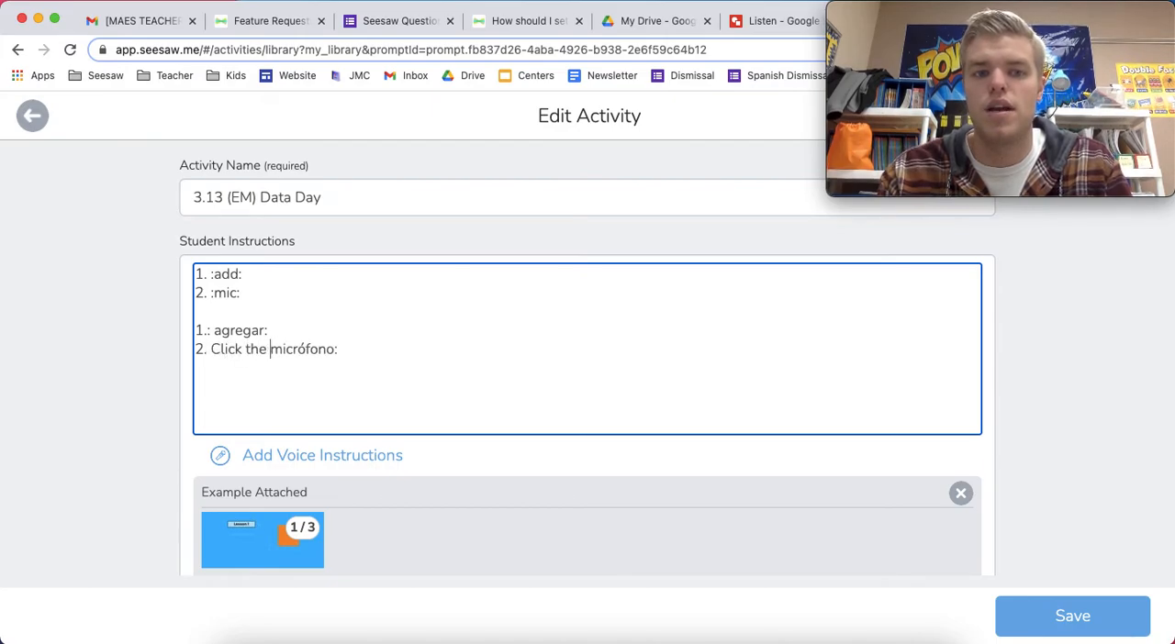
{"action": "type", "text": ":"}
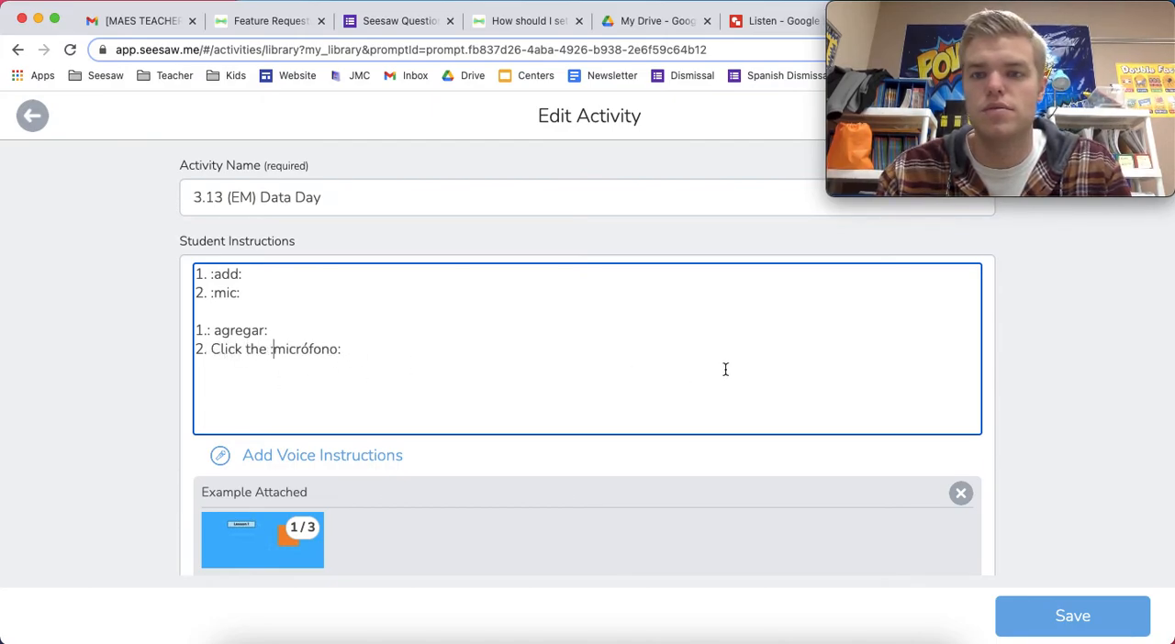
Select the second Spanish instruction line and check its translation with the Google Translate extension
{"action": "left_click_drag", "start_coordinate": [362, 367], "coordinate": [587, 276]}
{"action": "left_click_drag", "start_coordinate": [979, 24], "coordinate": [997, 226]}
{"action": "left_click", "coordinate": [388, 359]}
{"action": "left_click", "coordinate": [348, 356]}
{"action": "left_click_drag", "start_coordinate": [348, 355], "coordinate": [190, 357]}
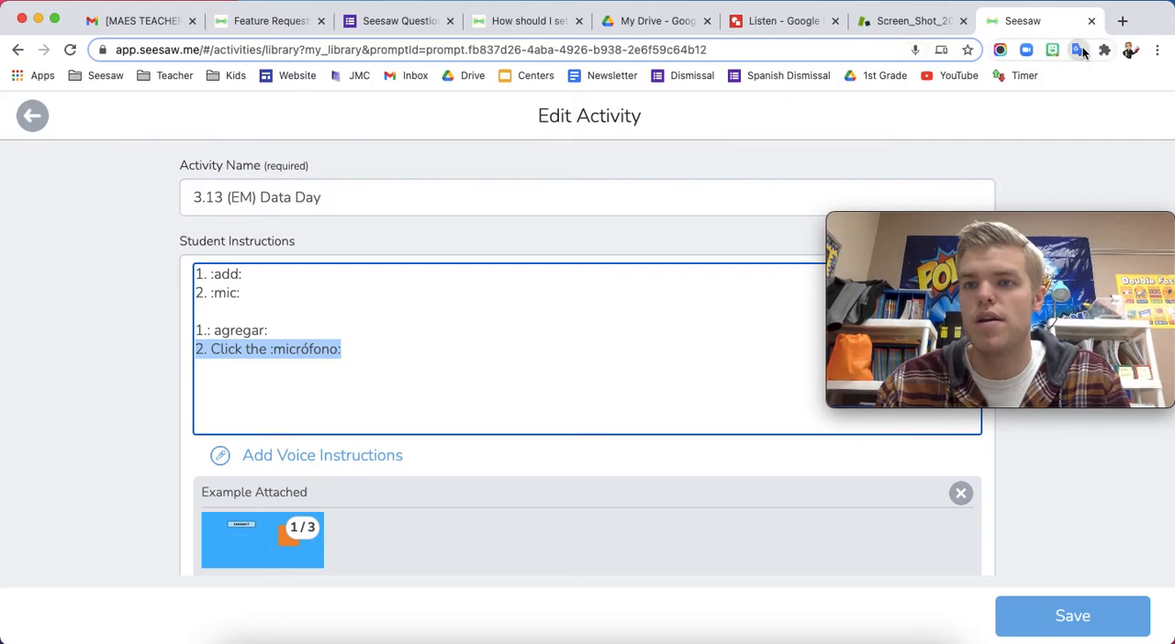
{"action": "left_click", "coordinate": [1079, 50]}
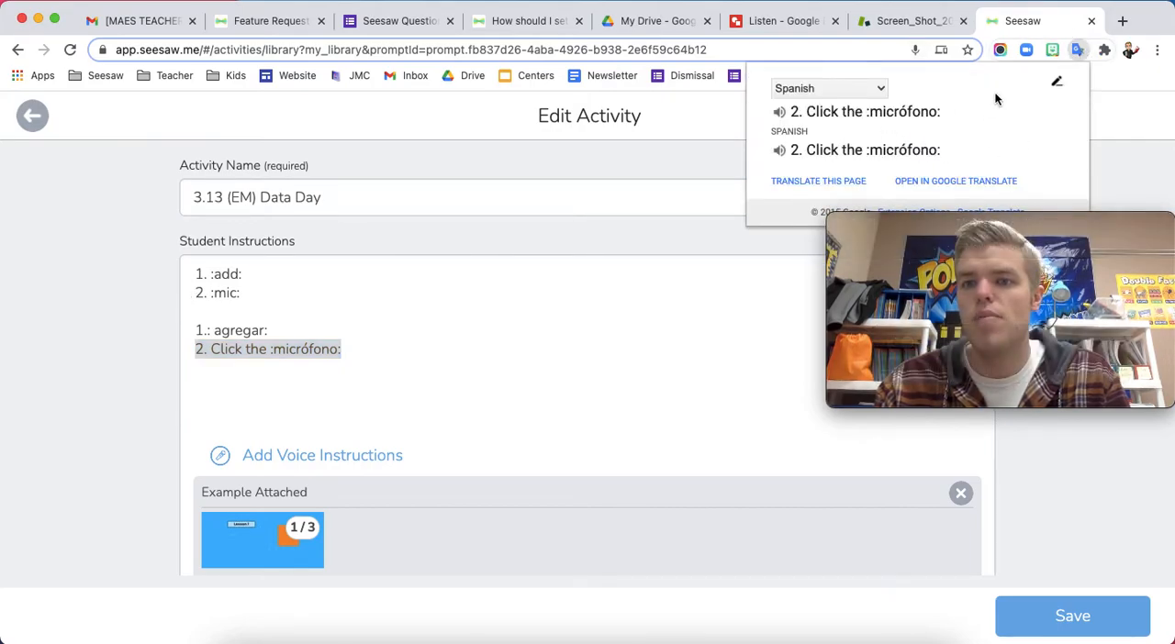
{"action": "left_click", "coordinate": [707, 276]}
{"action": "left_click_drag", "start_coordinate": [918, 276], "coordinate": [918, 66]}
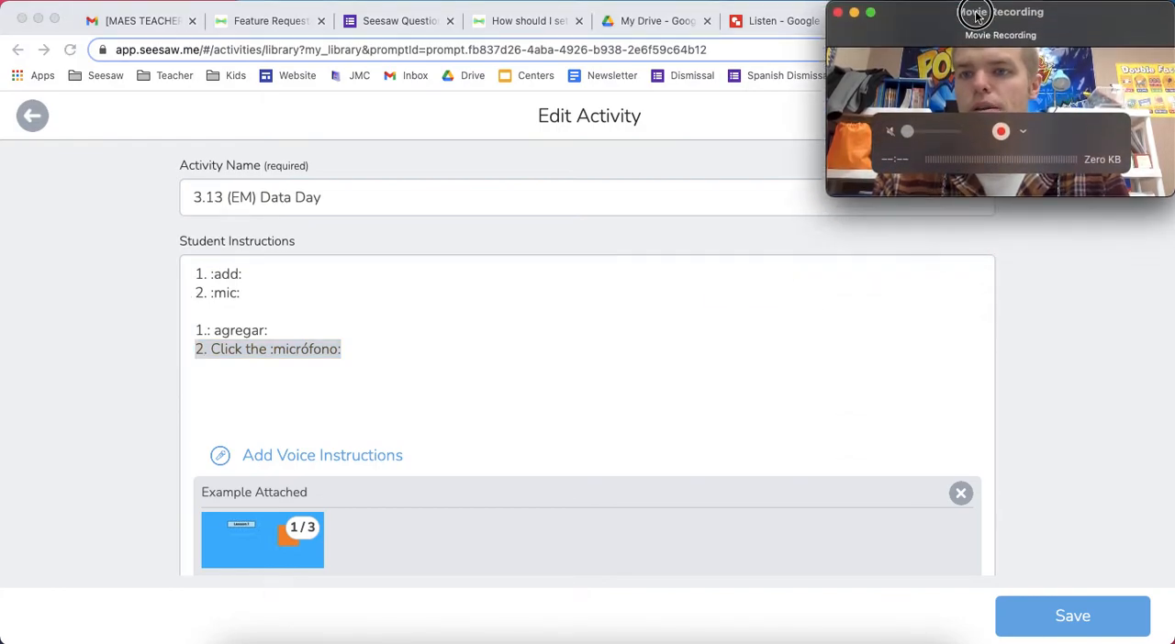
{"action": "left_click", "coordinate": [346, 359]}
{"action": "left_click", "coordinate": [345, 358]}
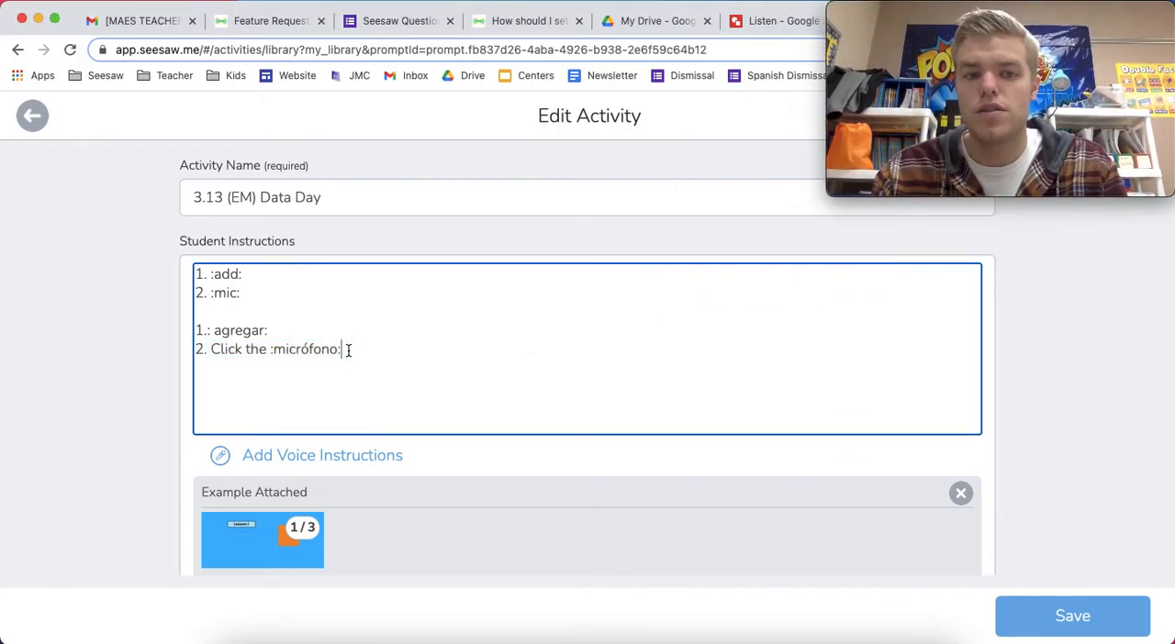
Record voice instructions for the activity and save it
{"action": "scroll", "coordinate": [306, 495], "scroll_direction": "down", "scroll_amount": 2}
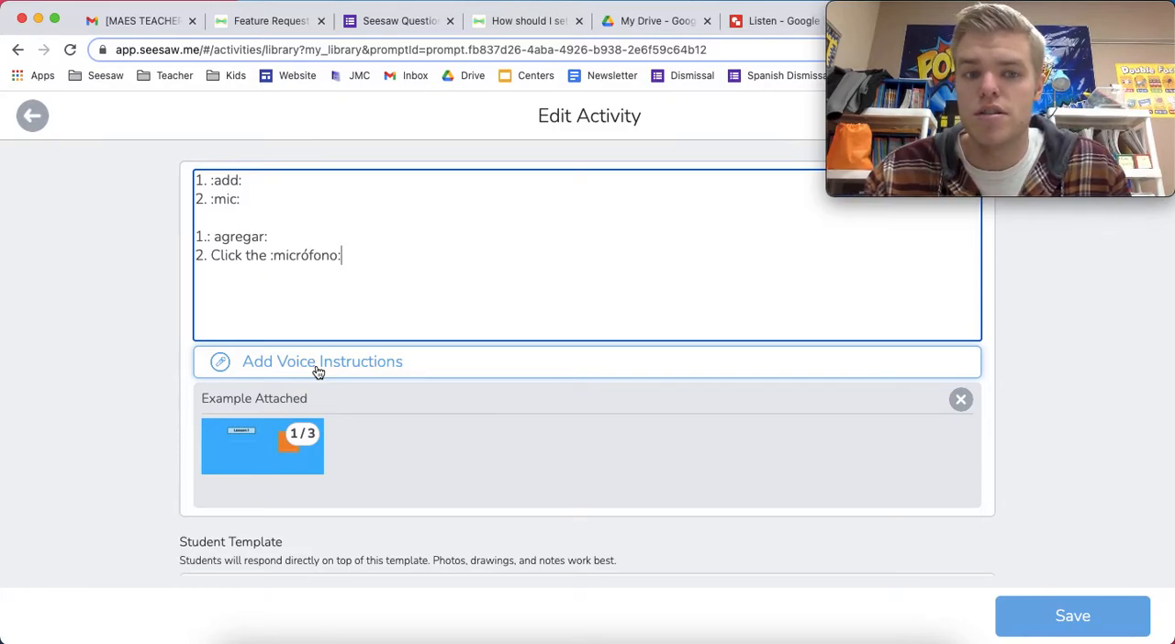
{"action": "scroll", "coordinate": [296, 358], "scroll_direction": "up", "scroll_amount": 1}
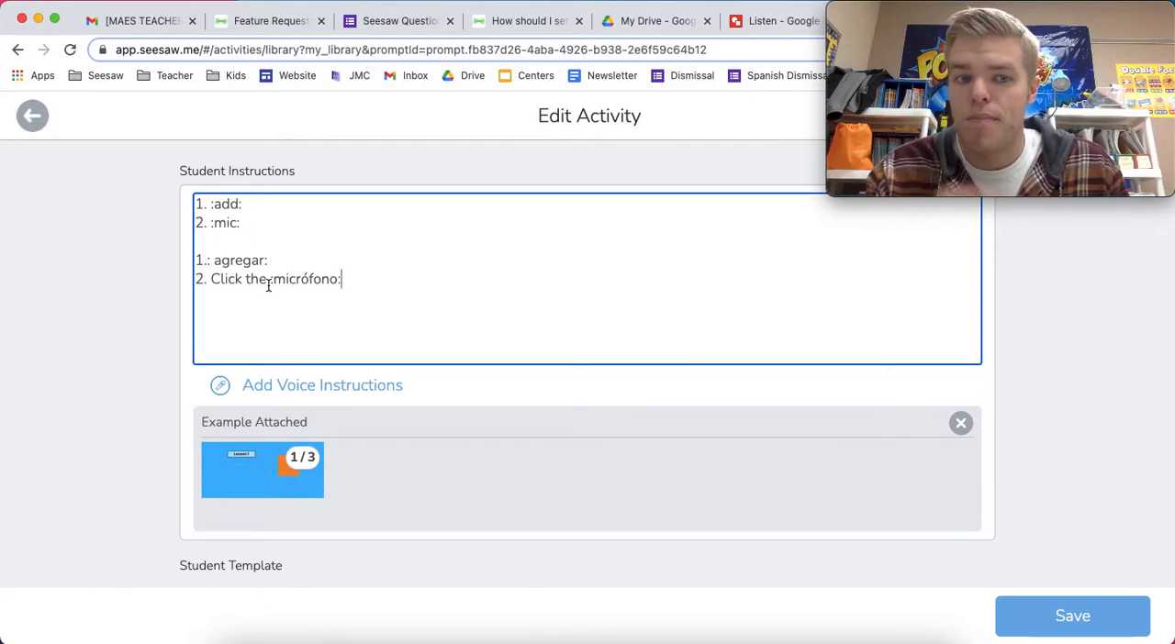
{"action": "left_click", "coordinate": [344, 398]}
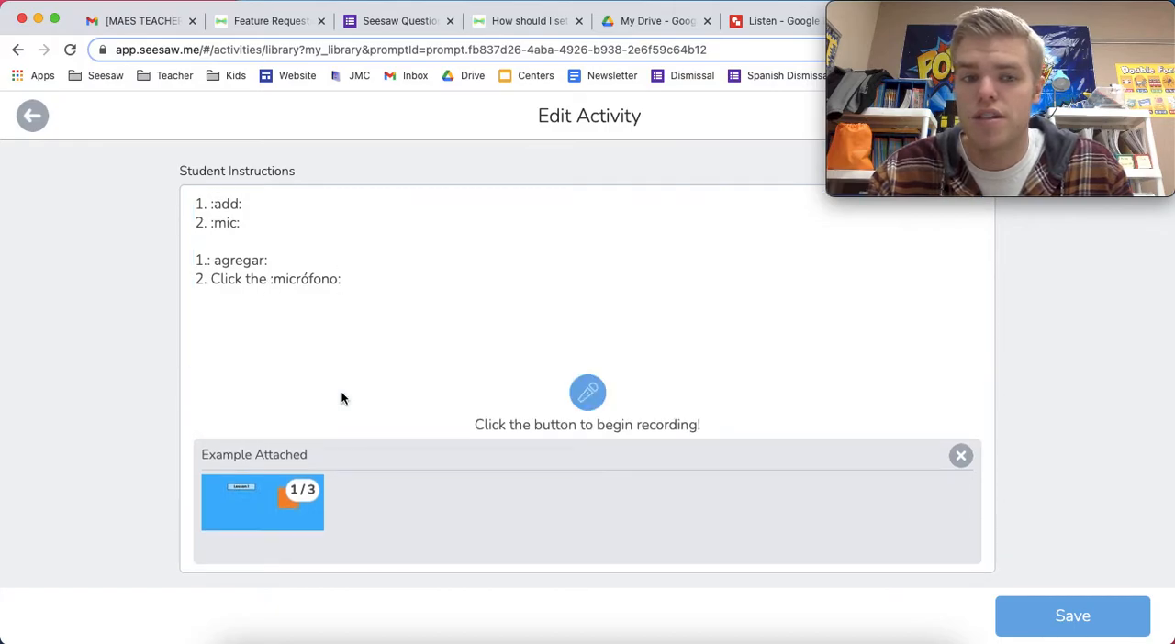
{"action": "left_click", "coordinate": [586, 404]}
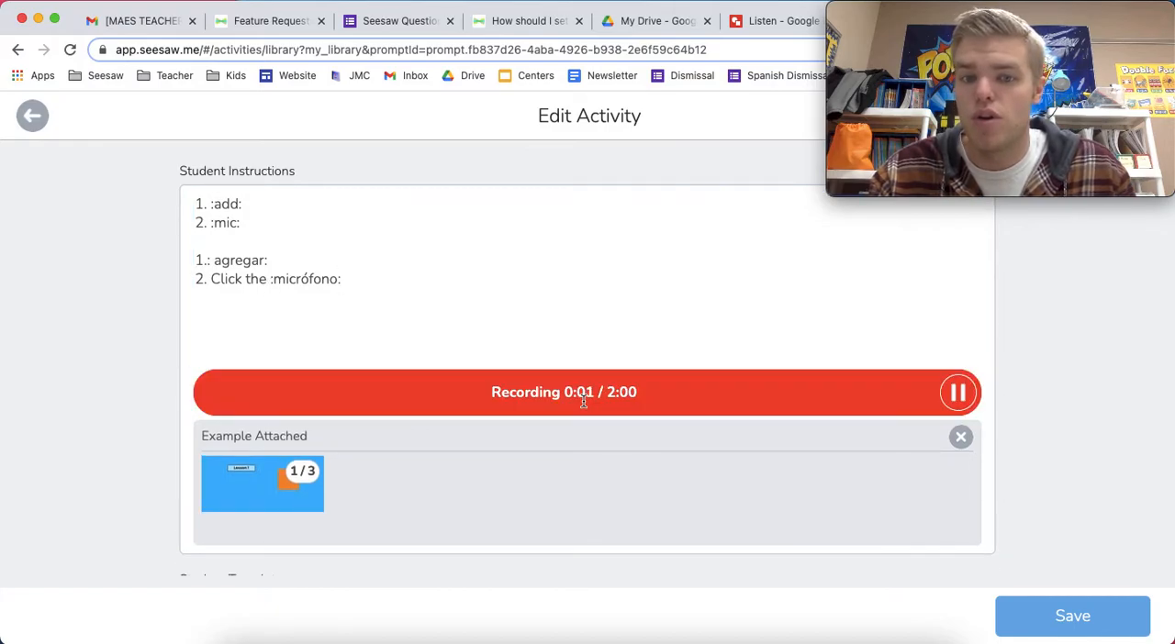
{"action": "left_click", "coordinate": [958, 392]}
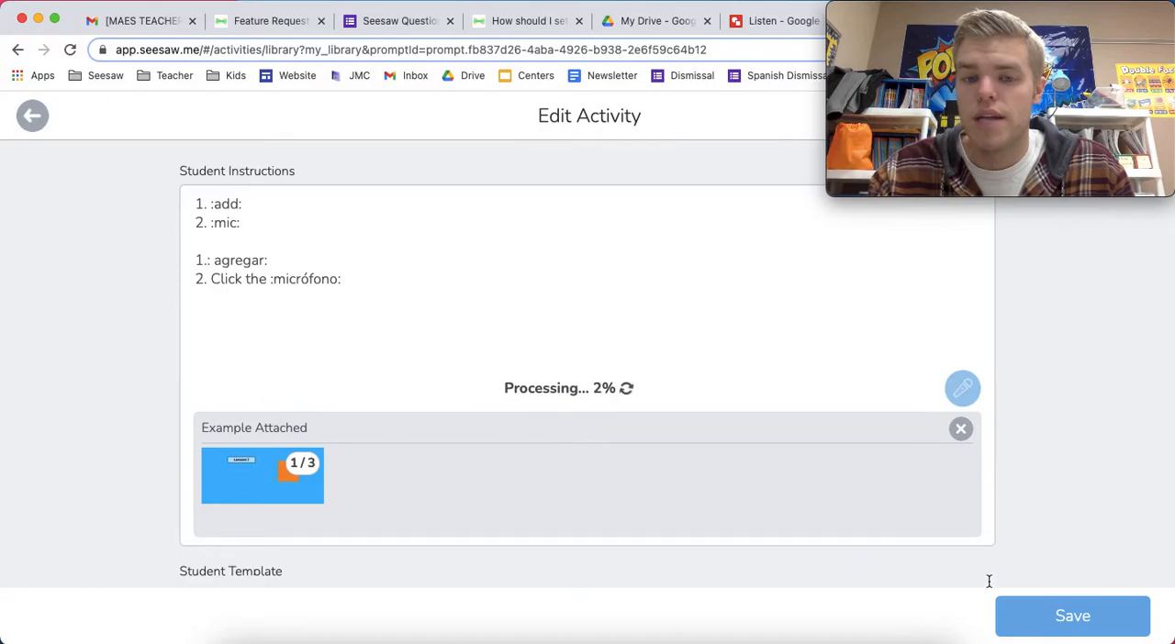
{"action": "left_click", "coordinate": [1065, 624]}
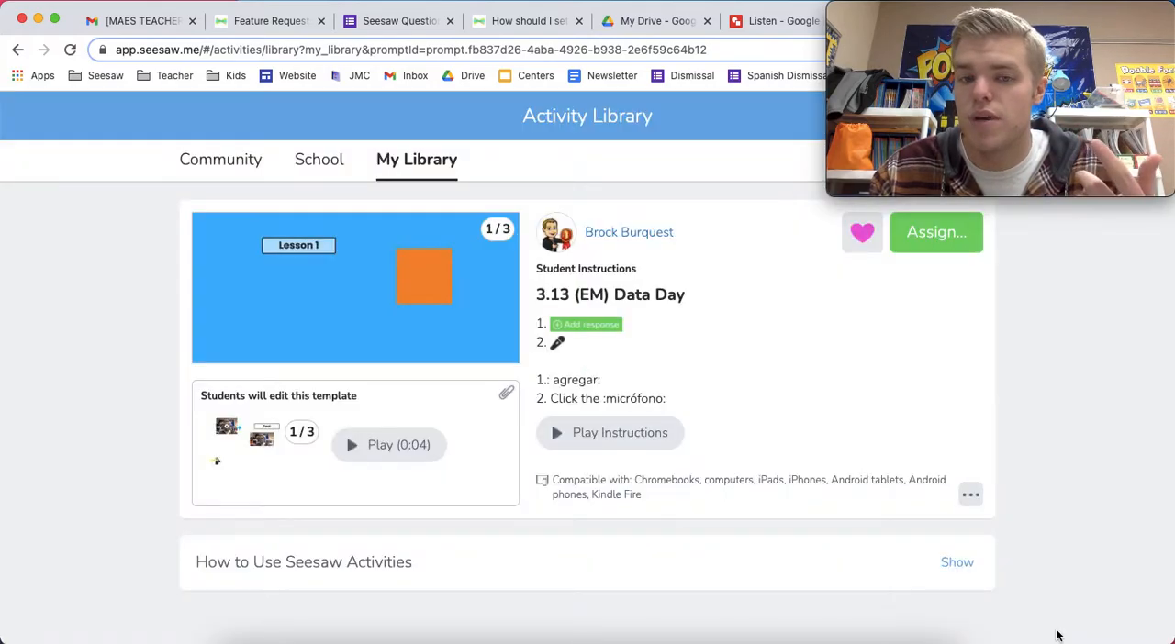